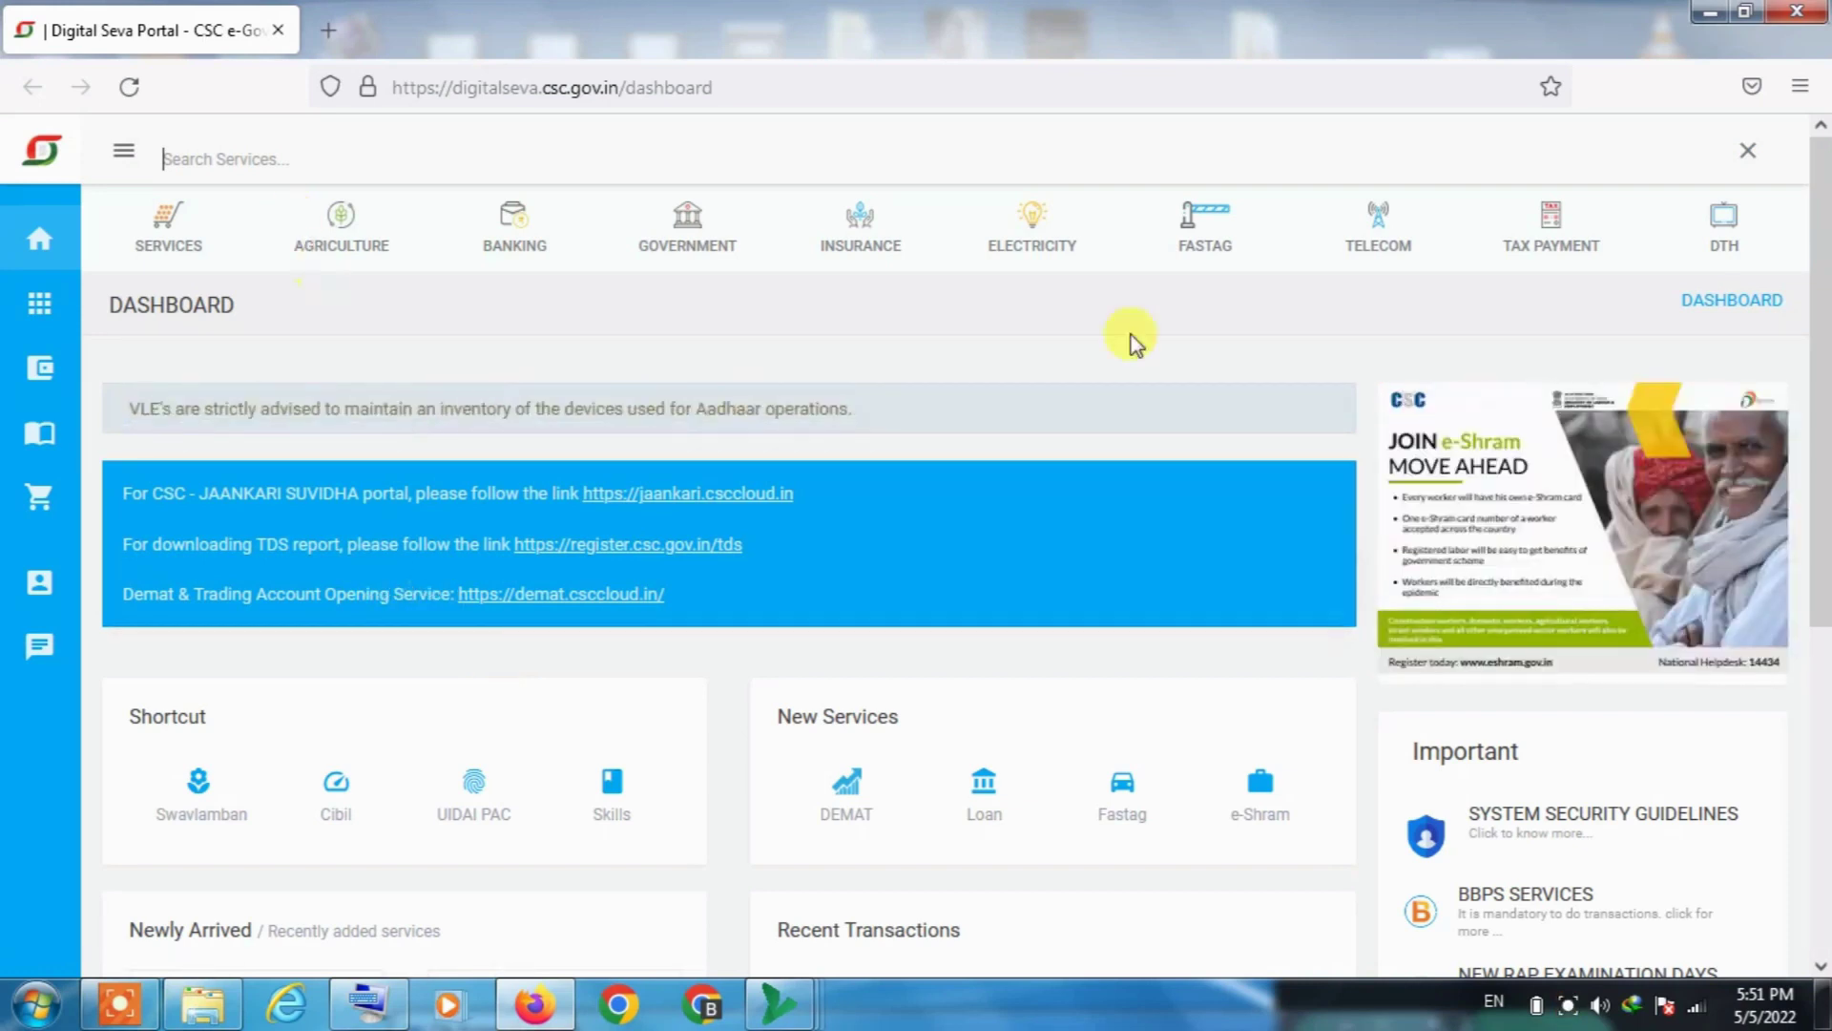
# Search the portal's services for "exam" and open the Examination Fee service
pyautogui.click(1749, 157)
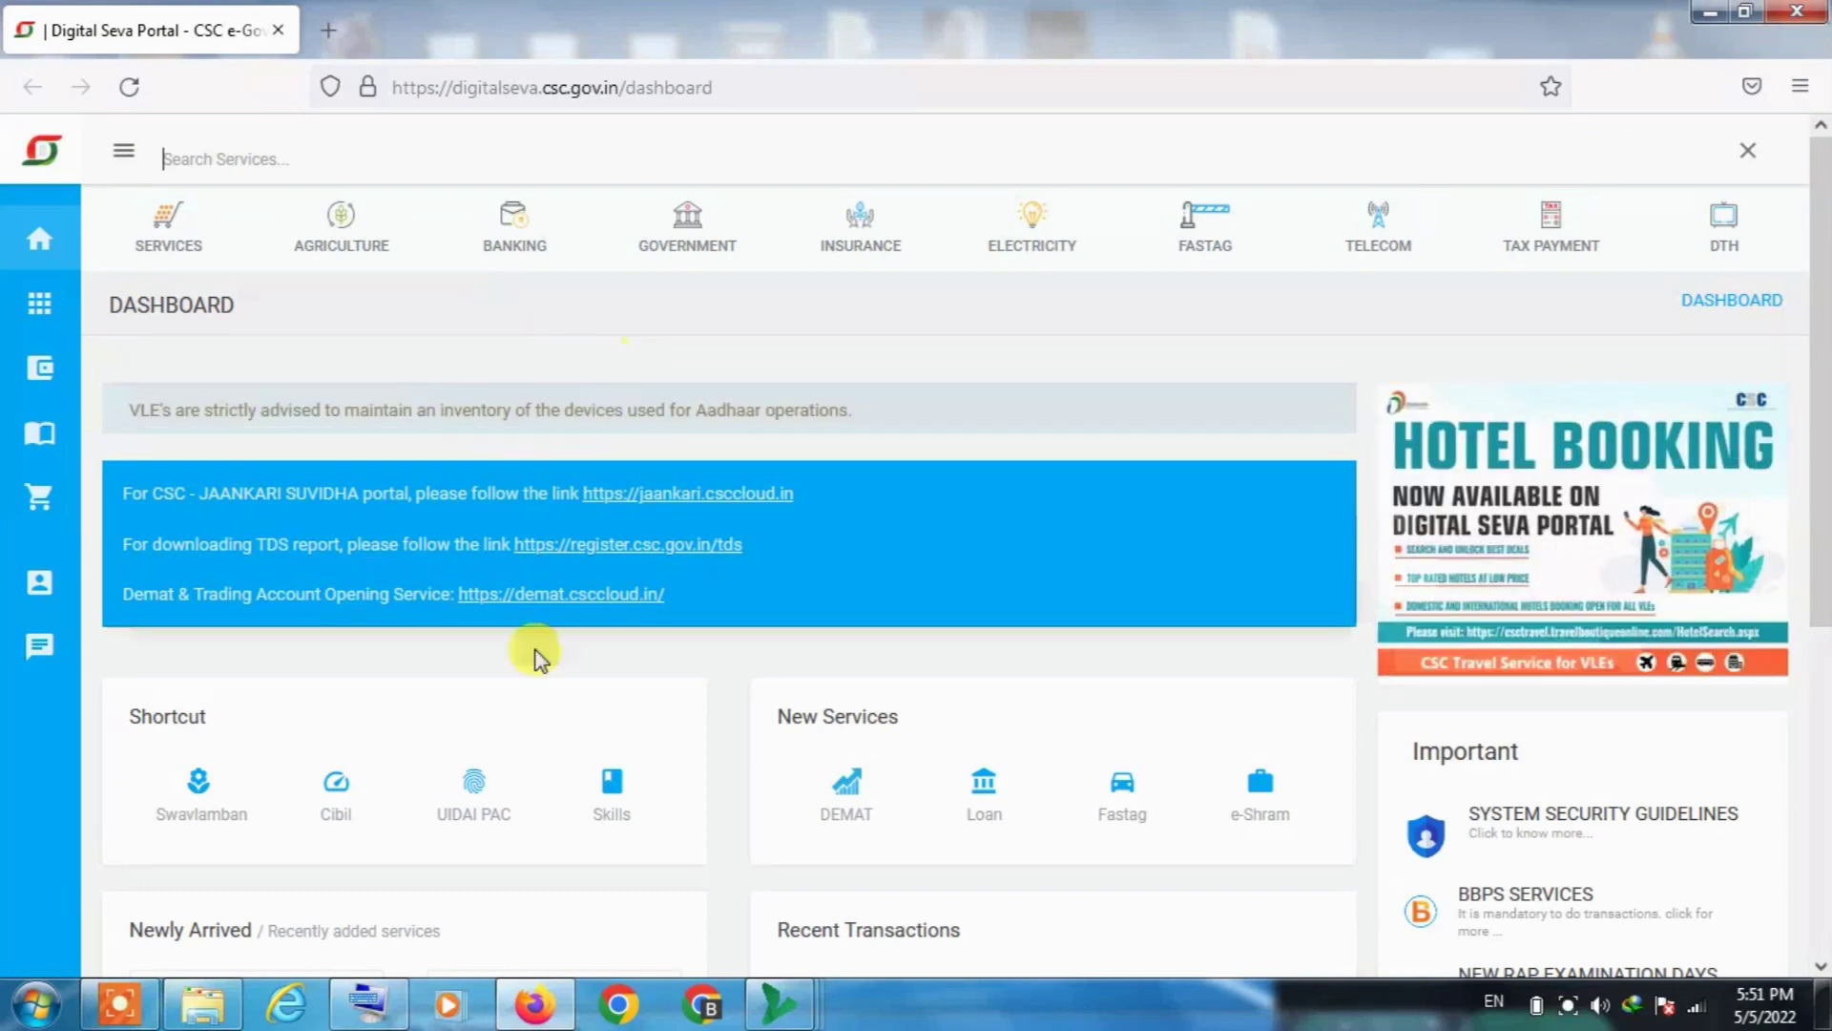
pyautogui.click(611, 336)
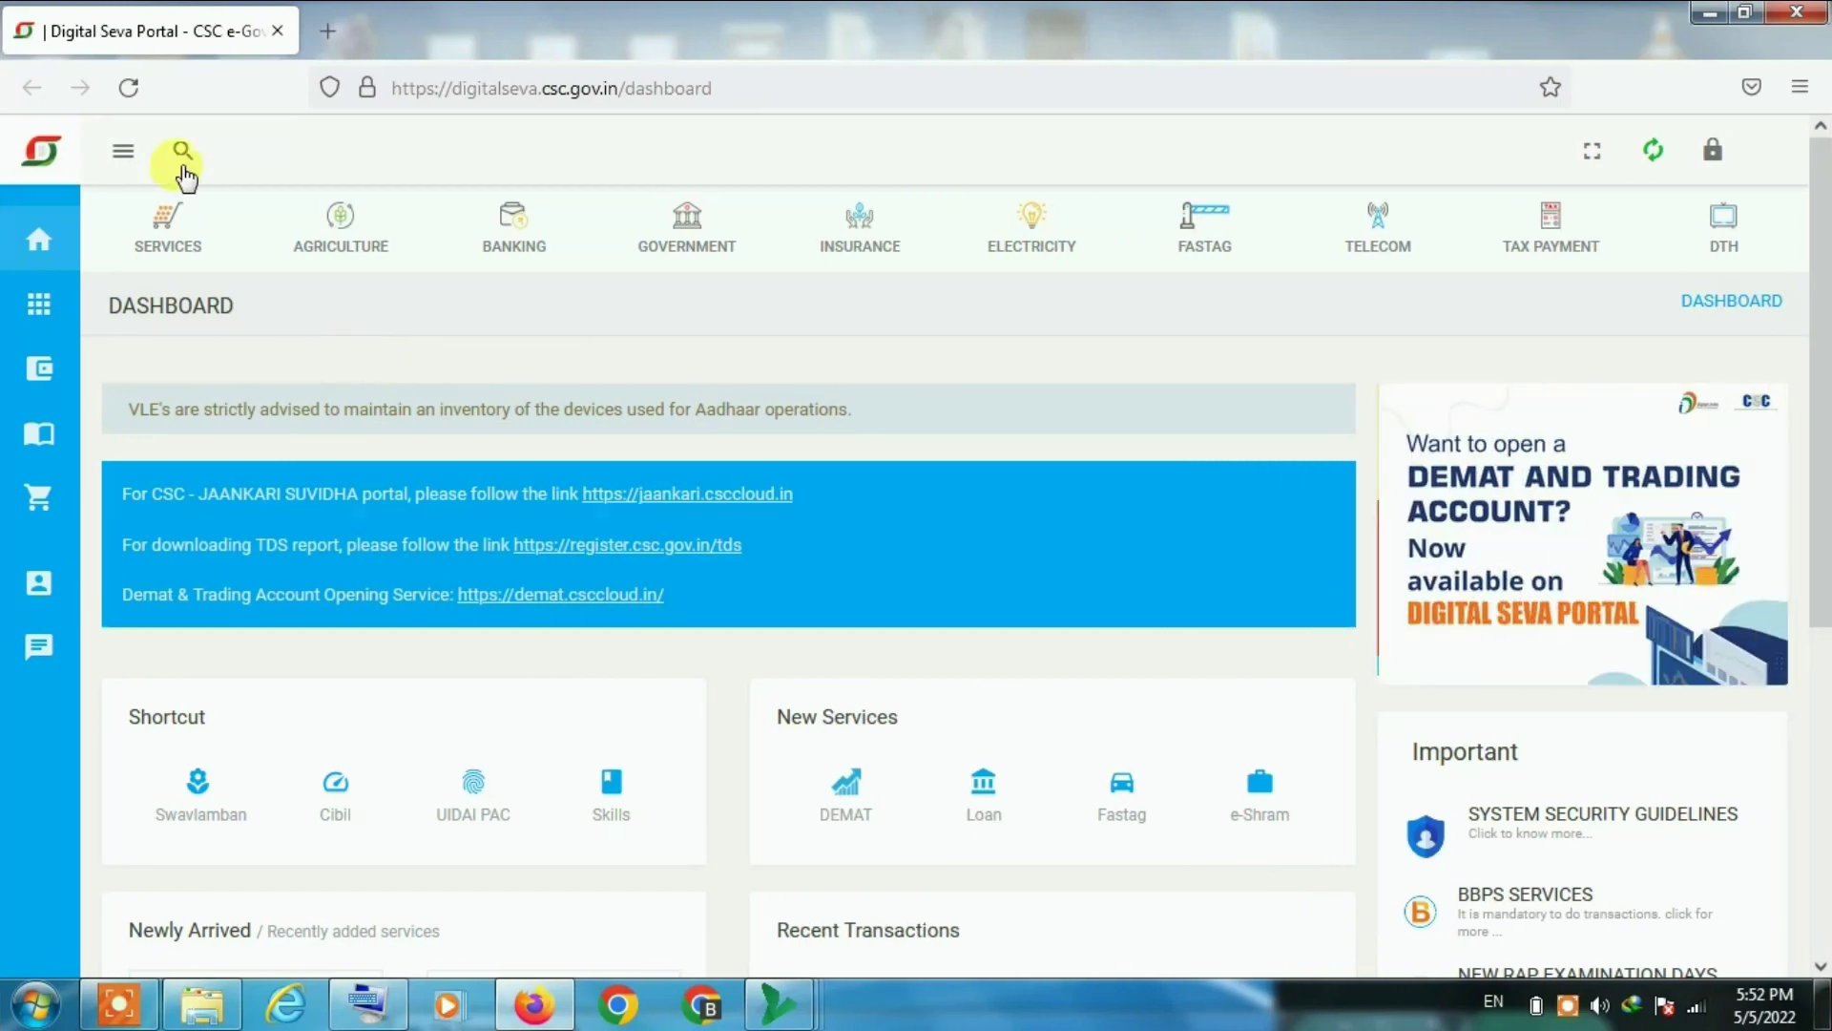
pyautogui.click(181, 152)
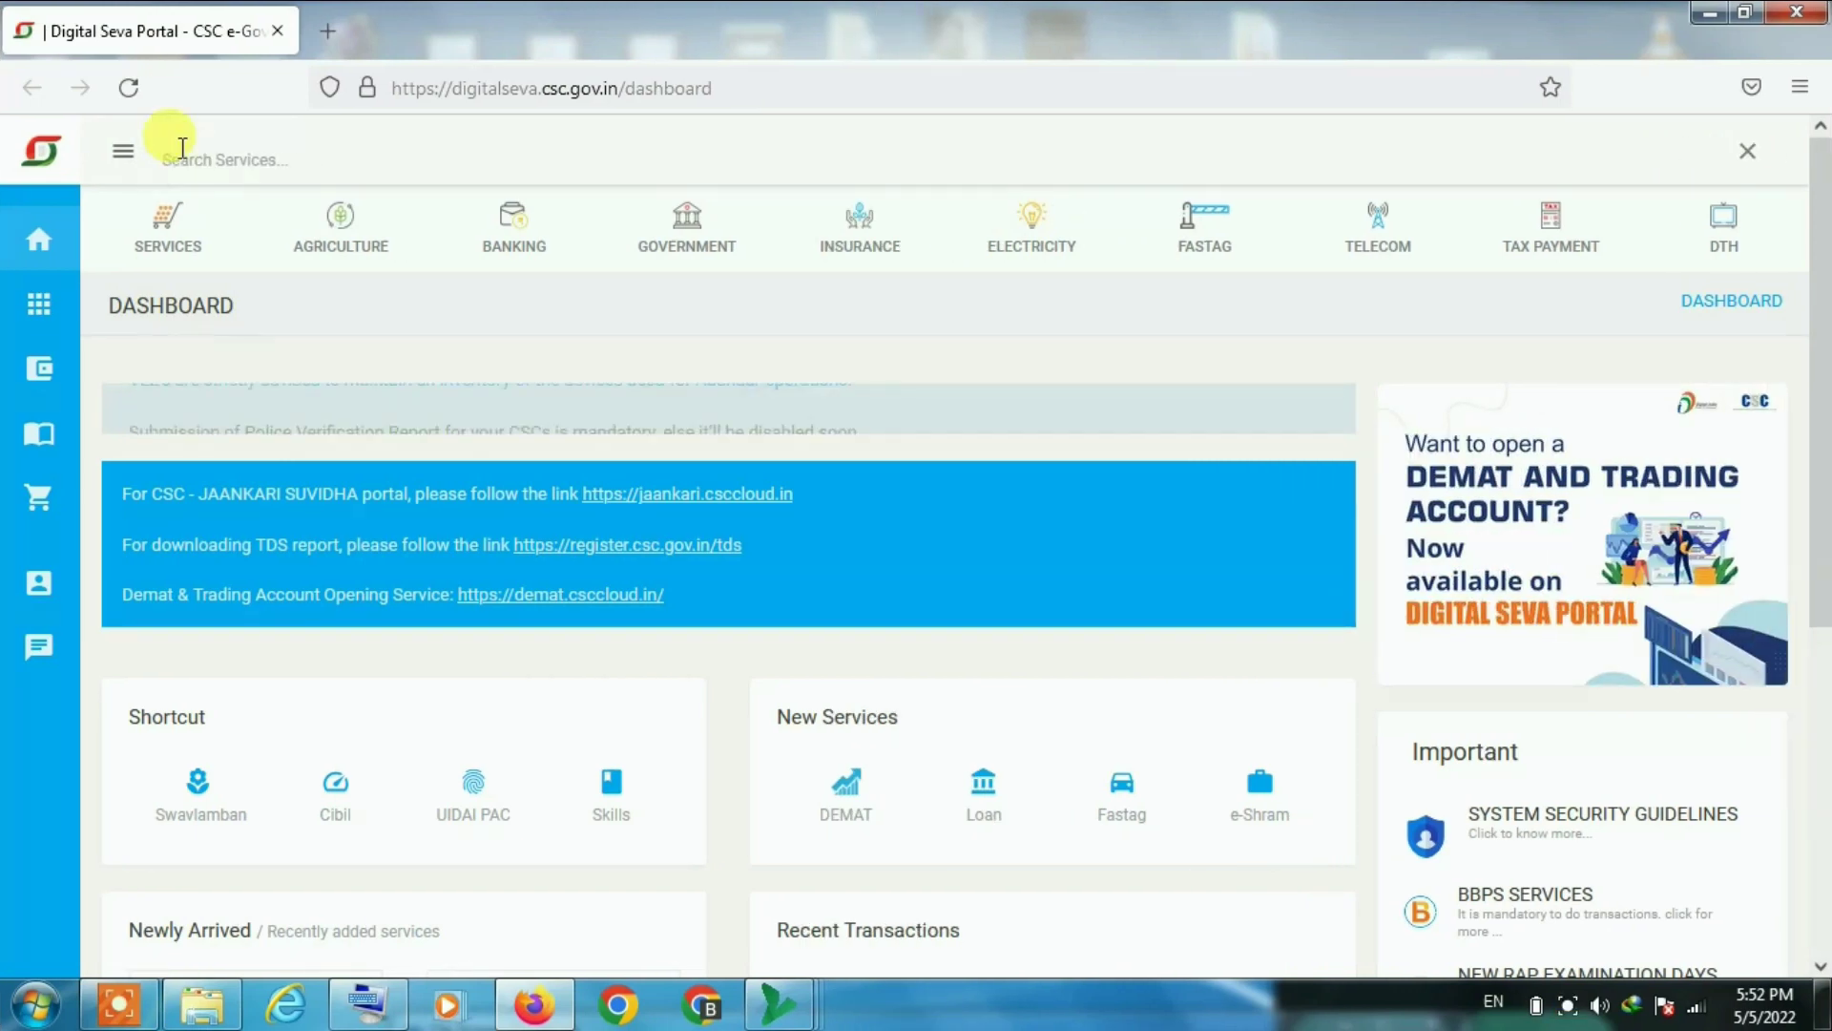
pyautogui.click(369, 1002)
pyautogui.click(584, 706)
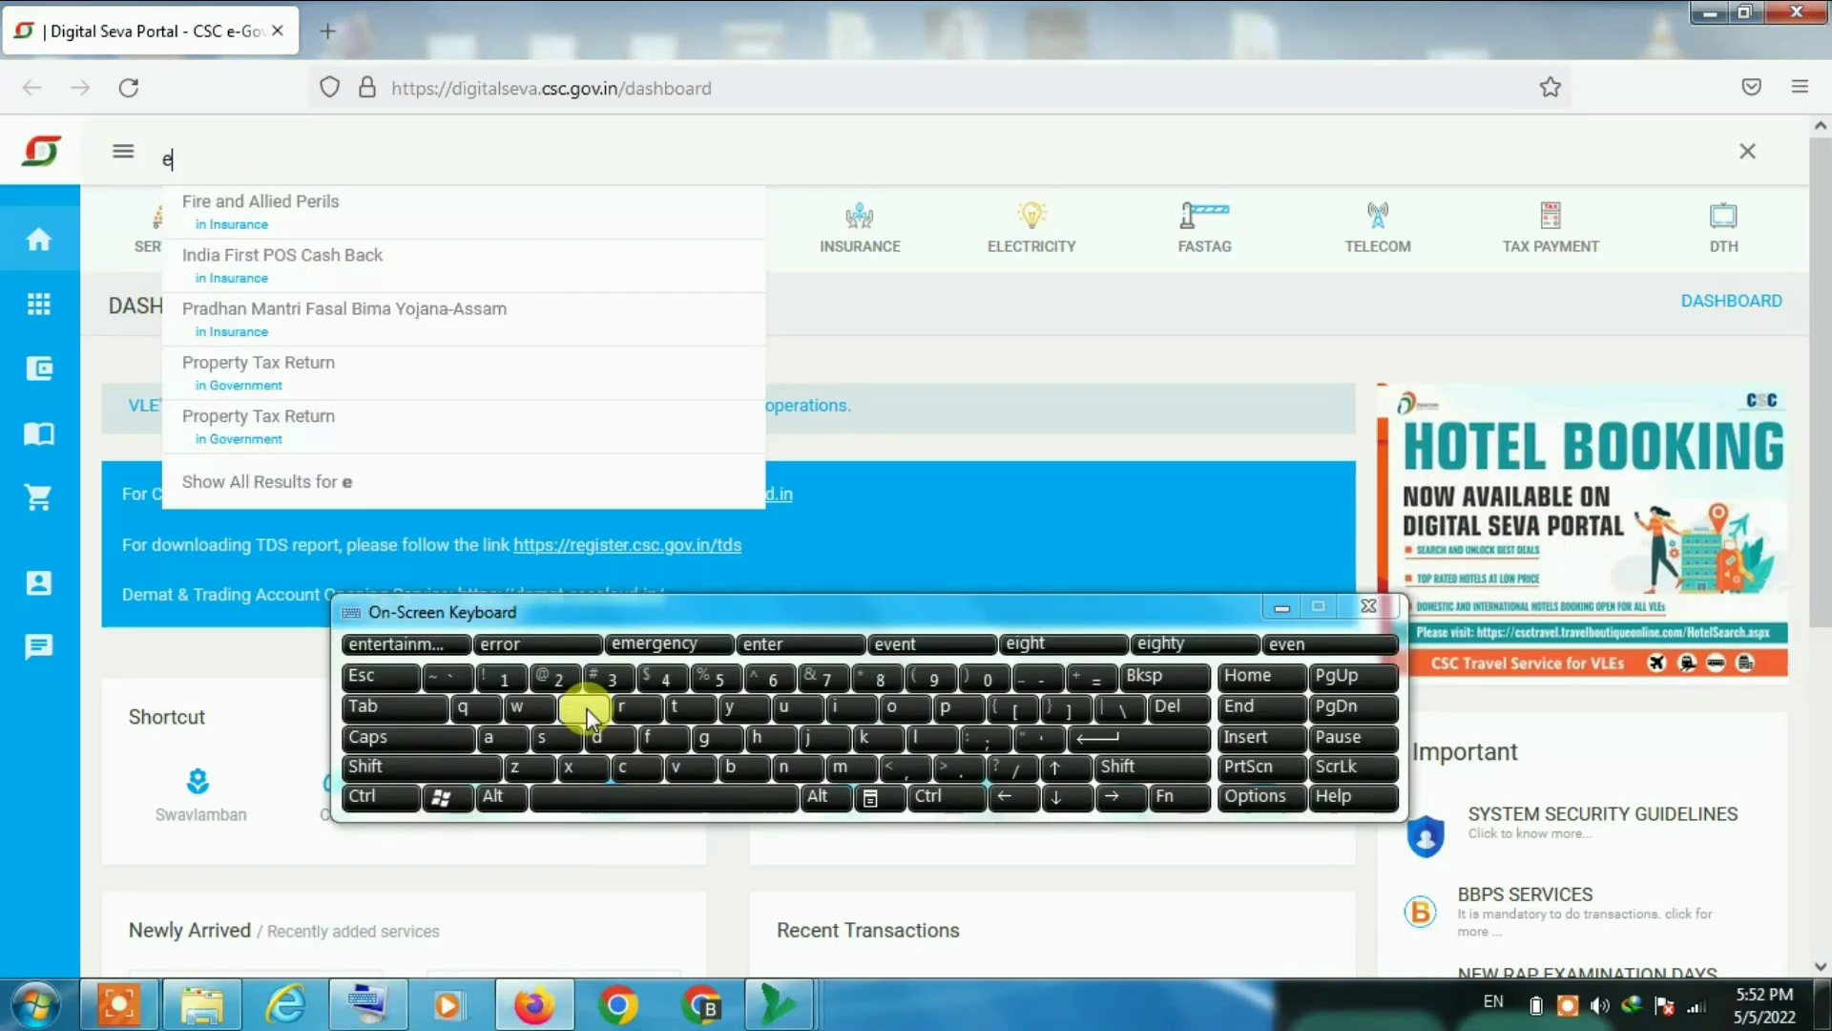
pyautogui.click(571, 767)
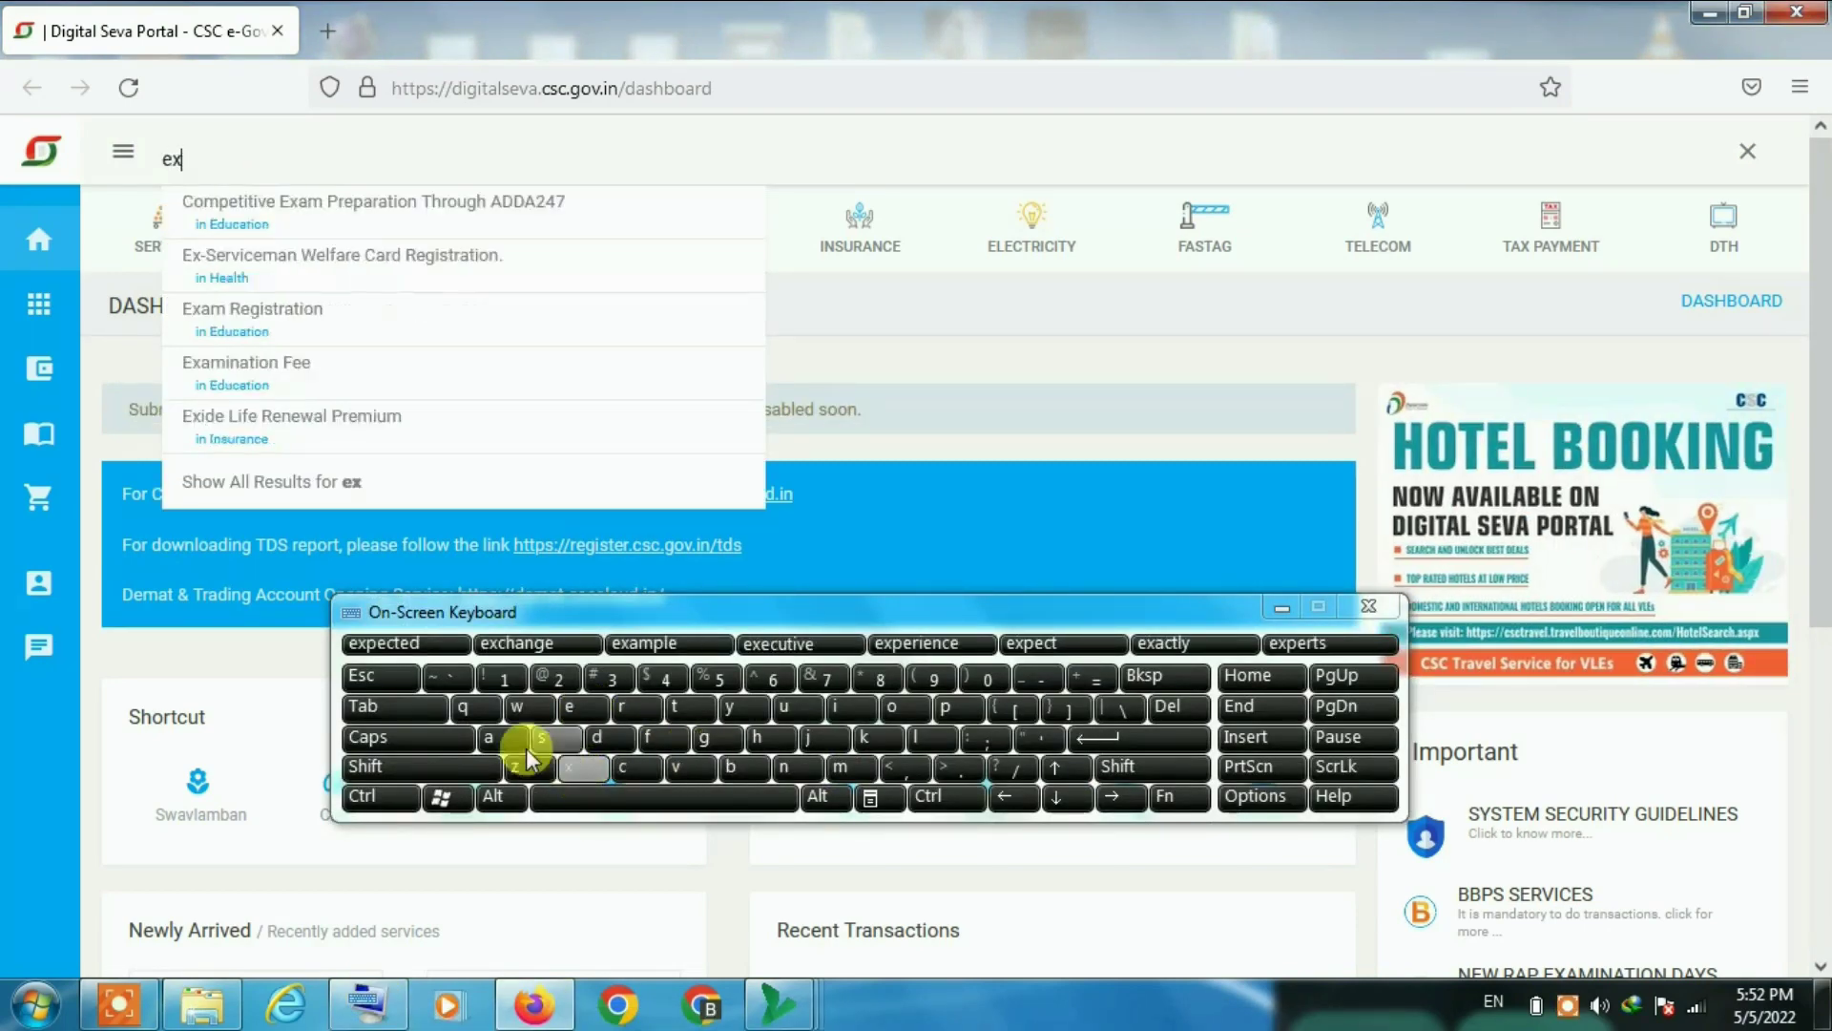
pyautogui.click(492, 737)
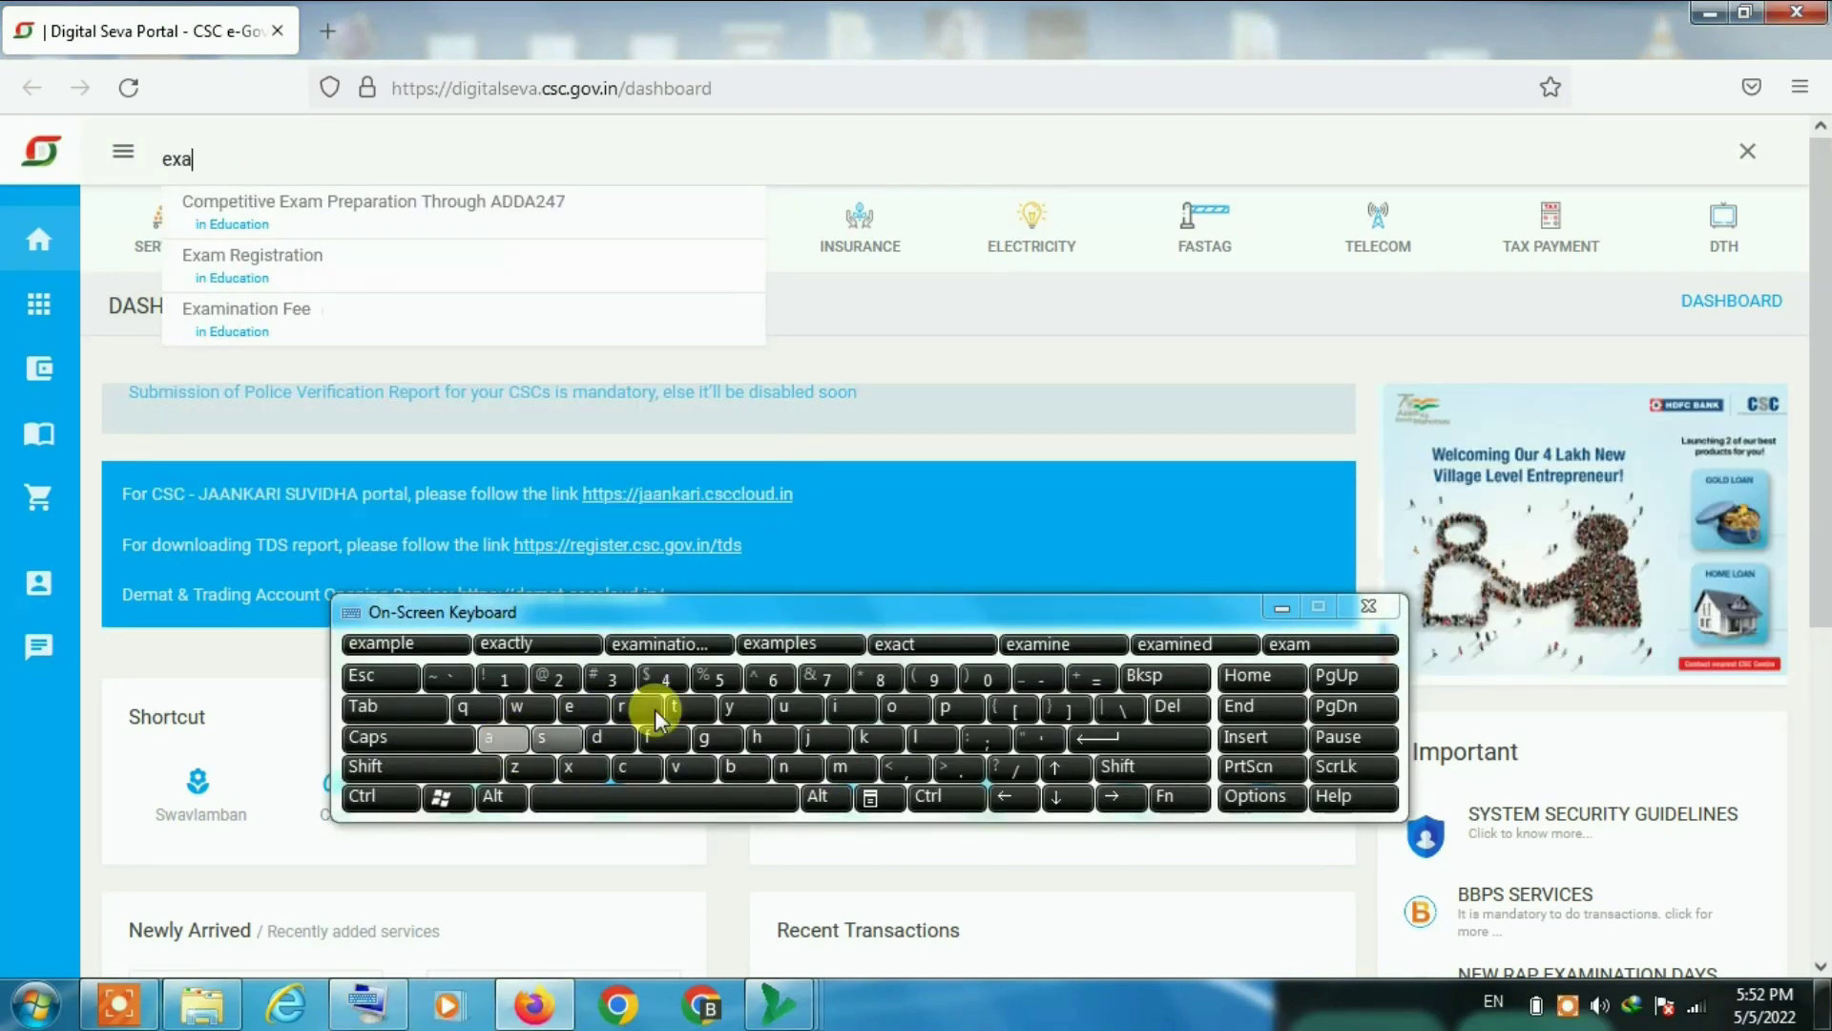
pyautogui.click(839, 766)
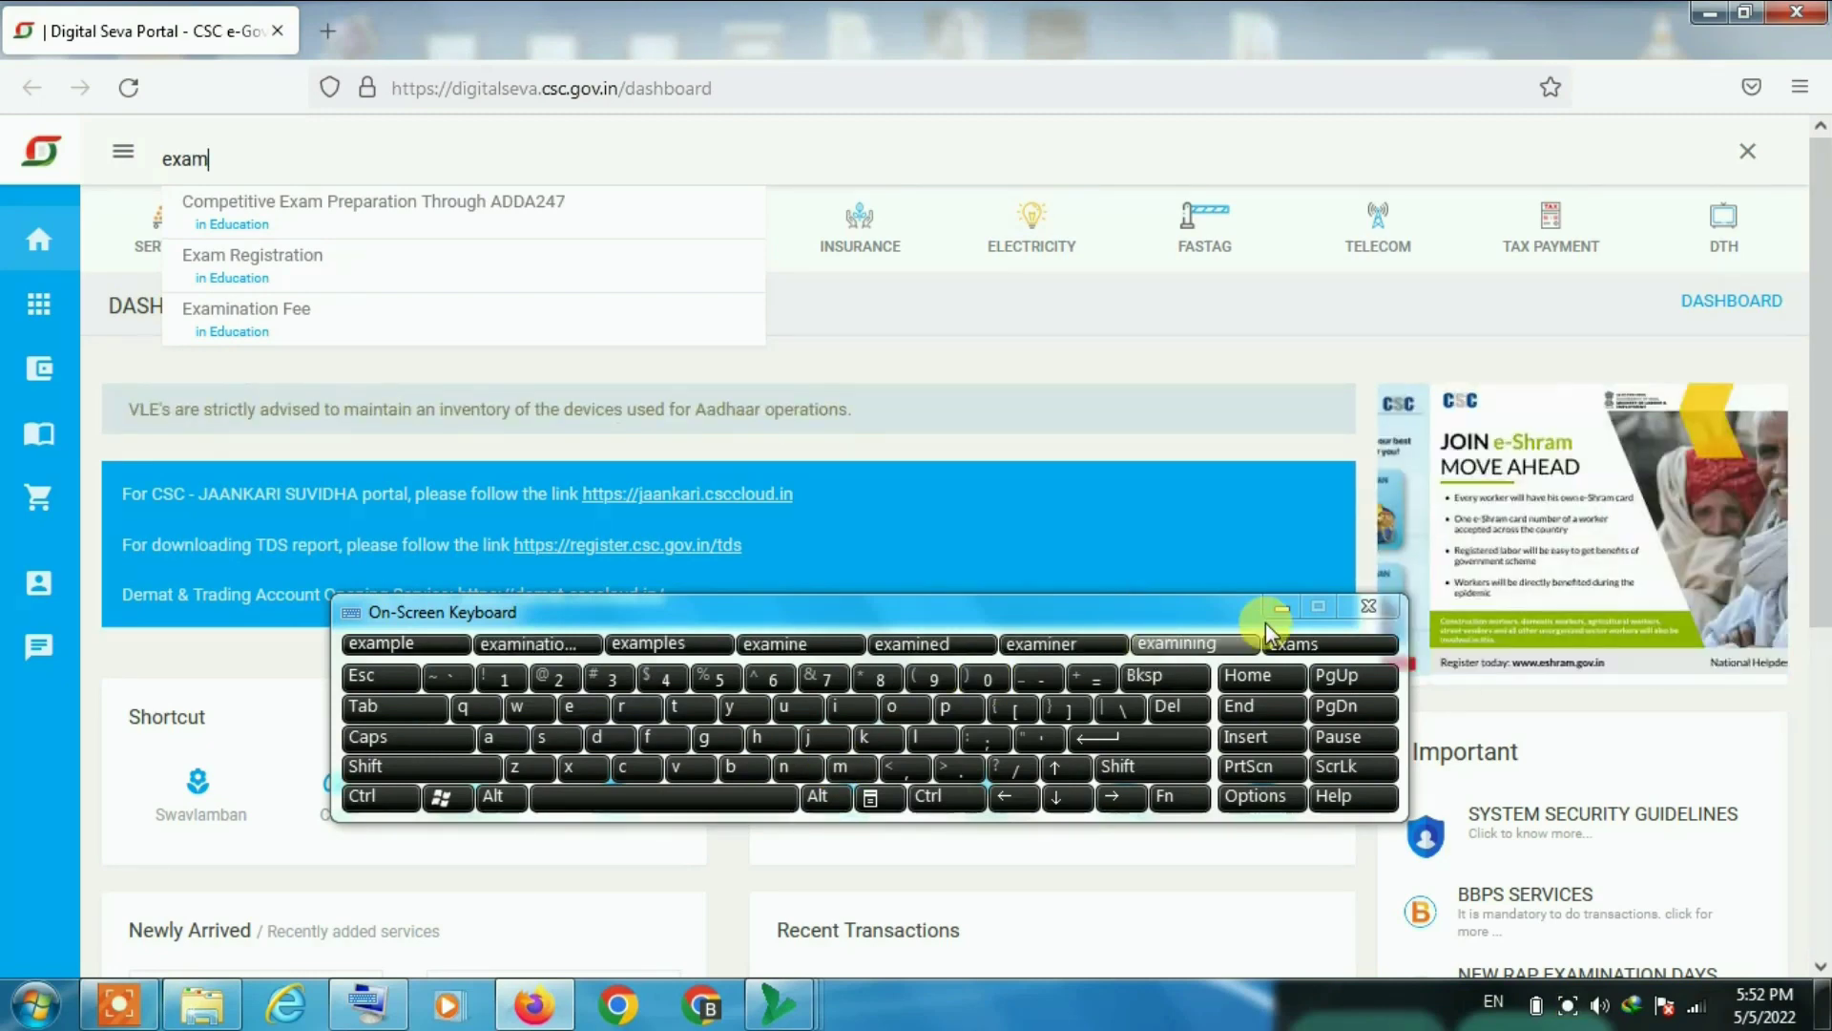
pyautogui.click(1277, 620)
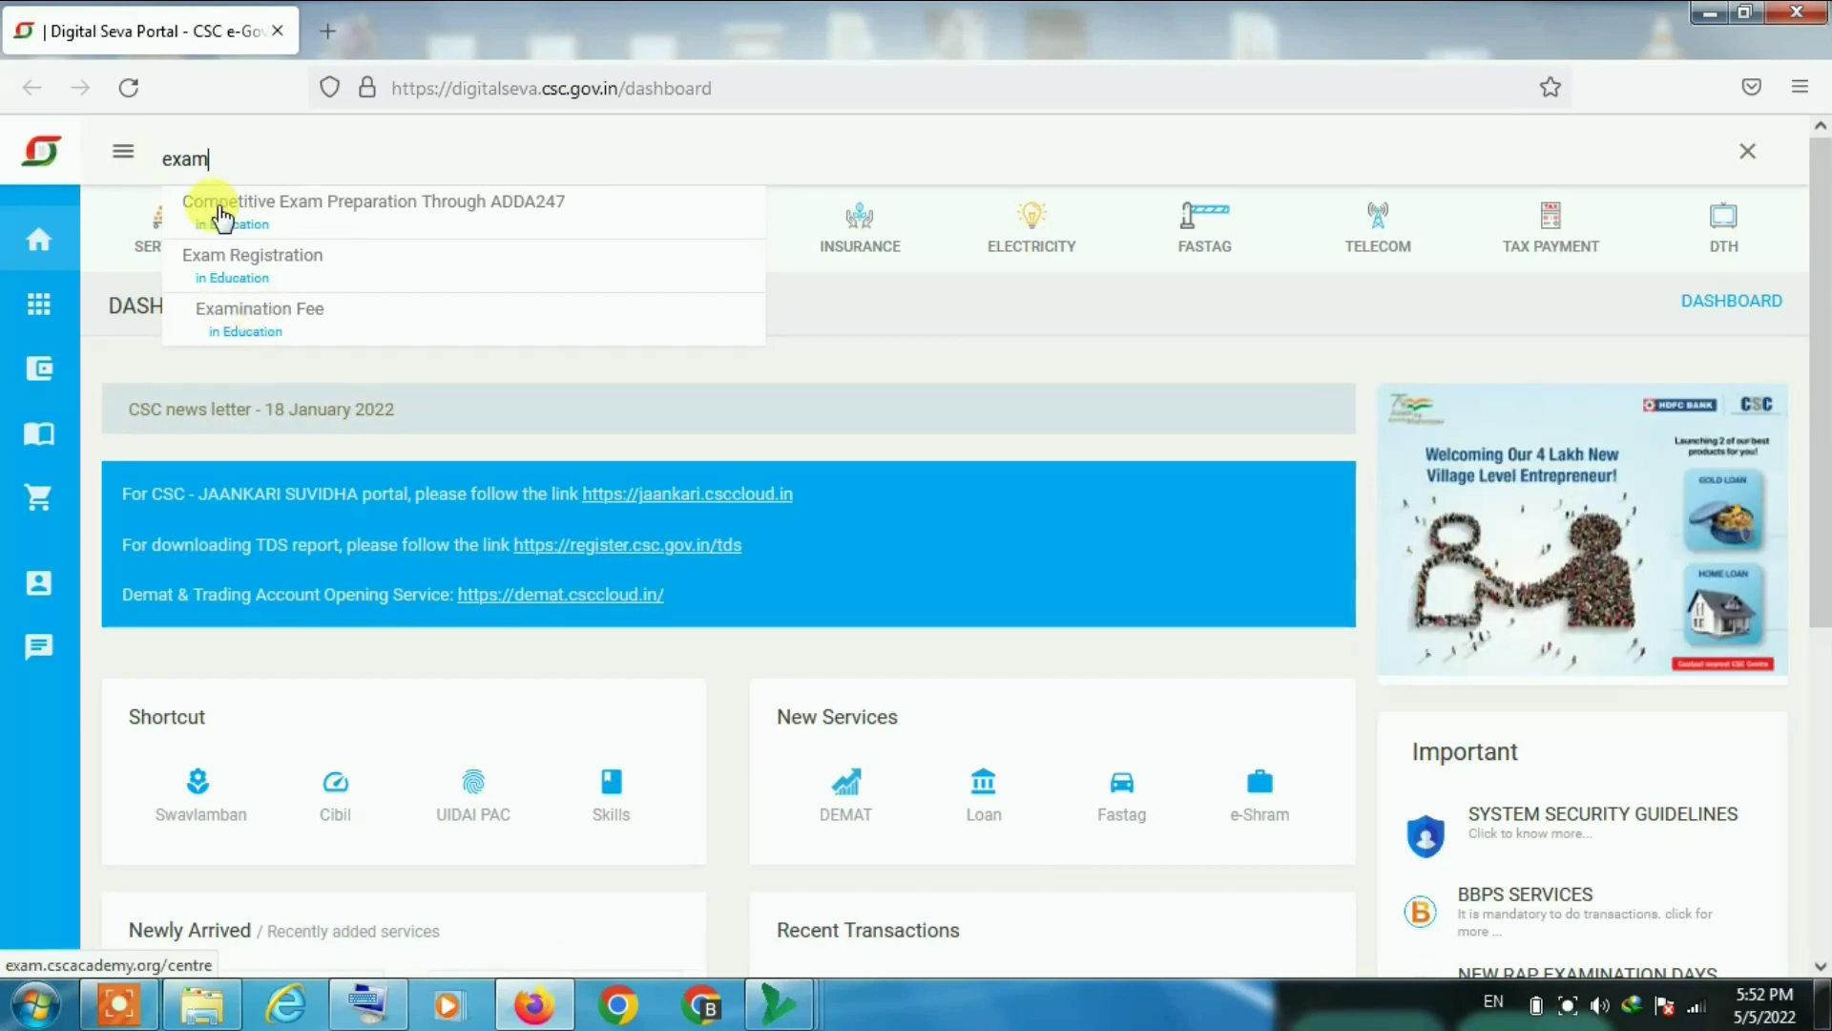
pyautogui.click(250, 313)
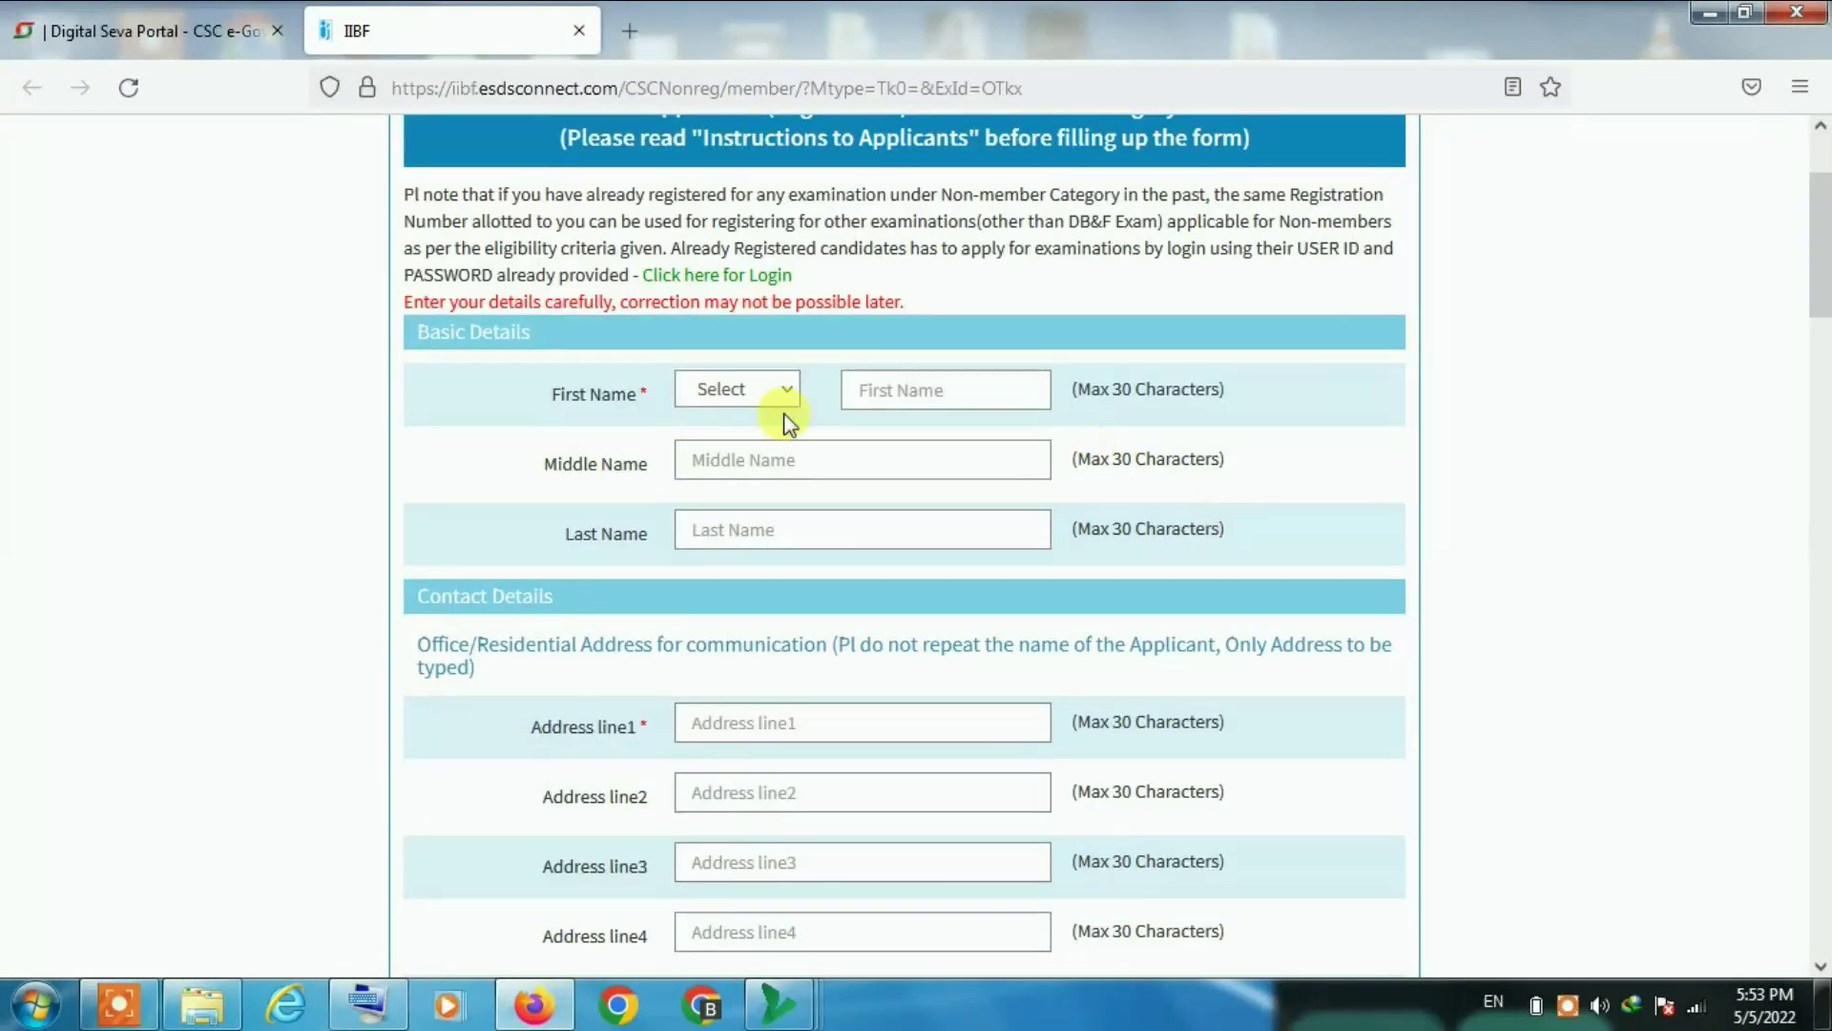
# Set the applicant's title to Mr. in the Basic Details section of the examination application
pyautogui.scroll(2, 1020, 391)
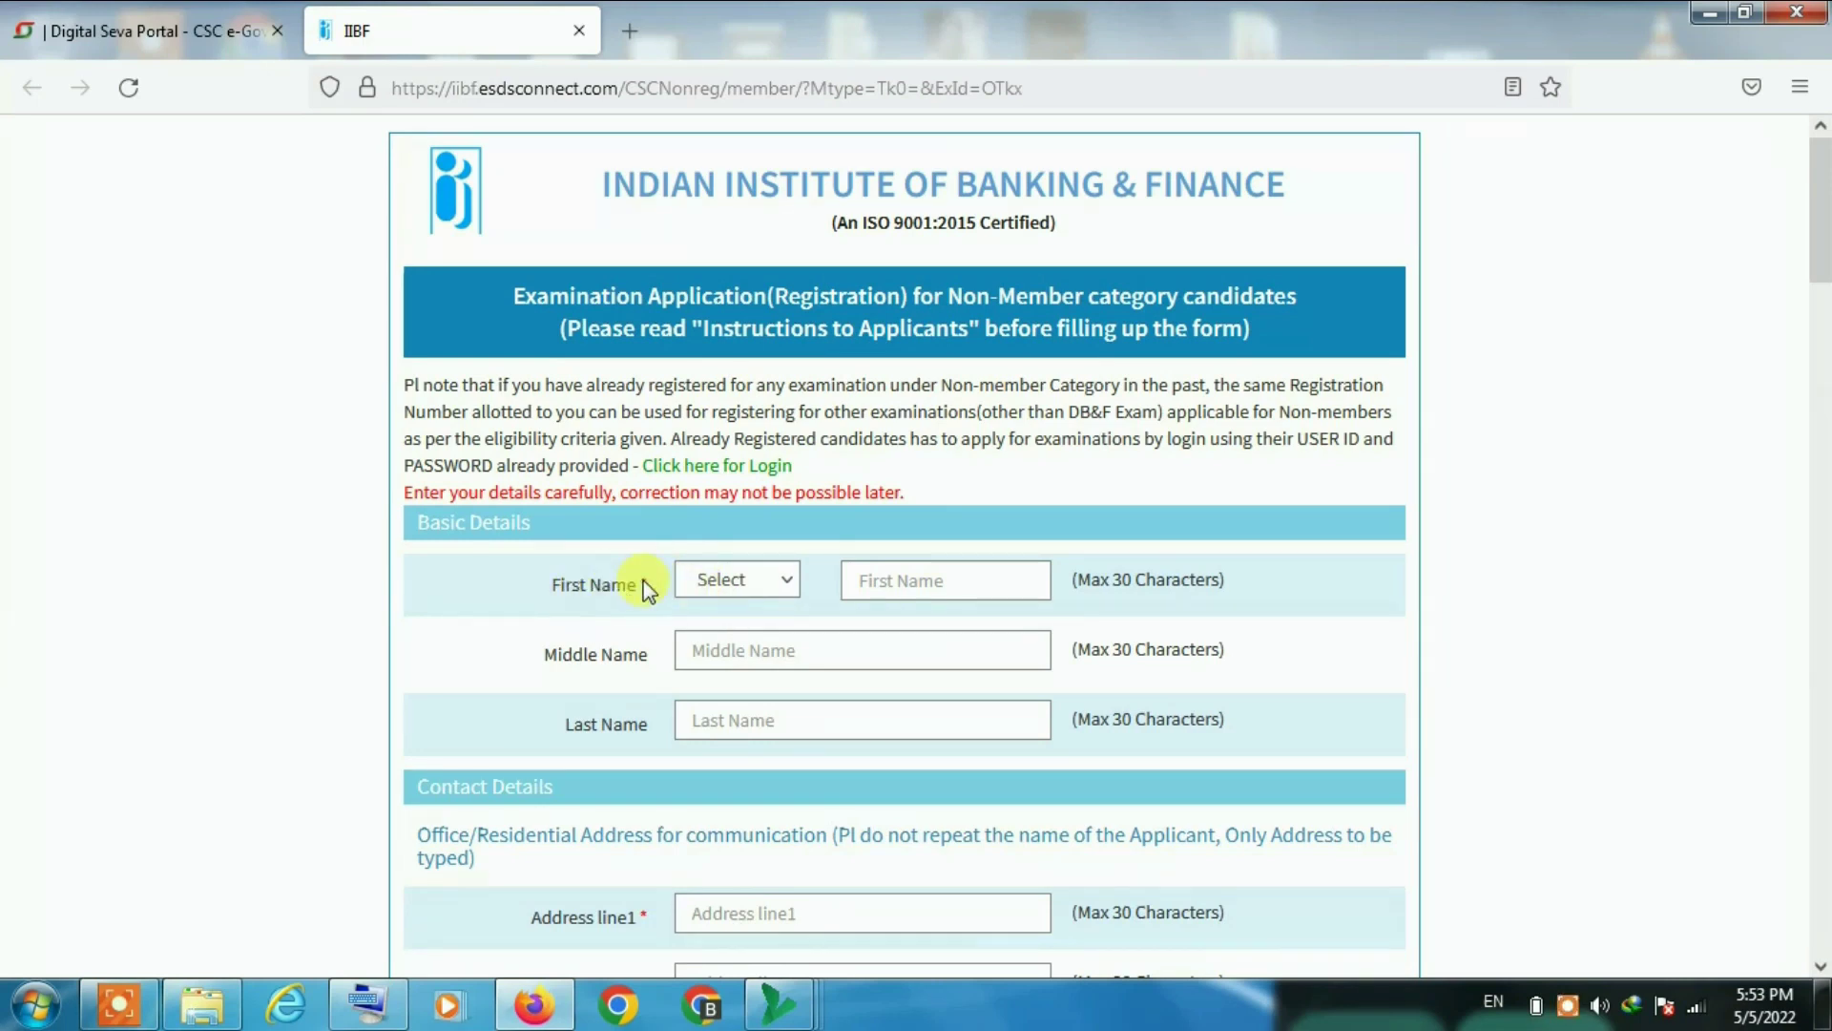
pyautogui.click(757, 581)
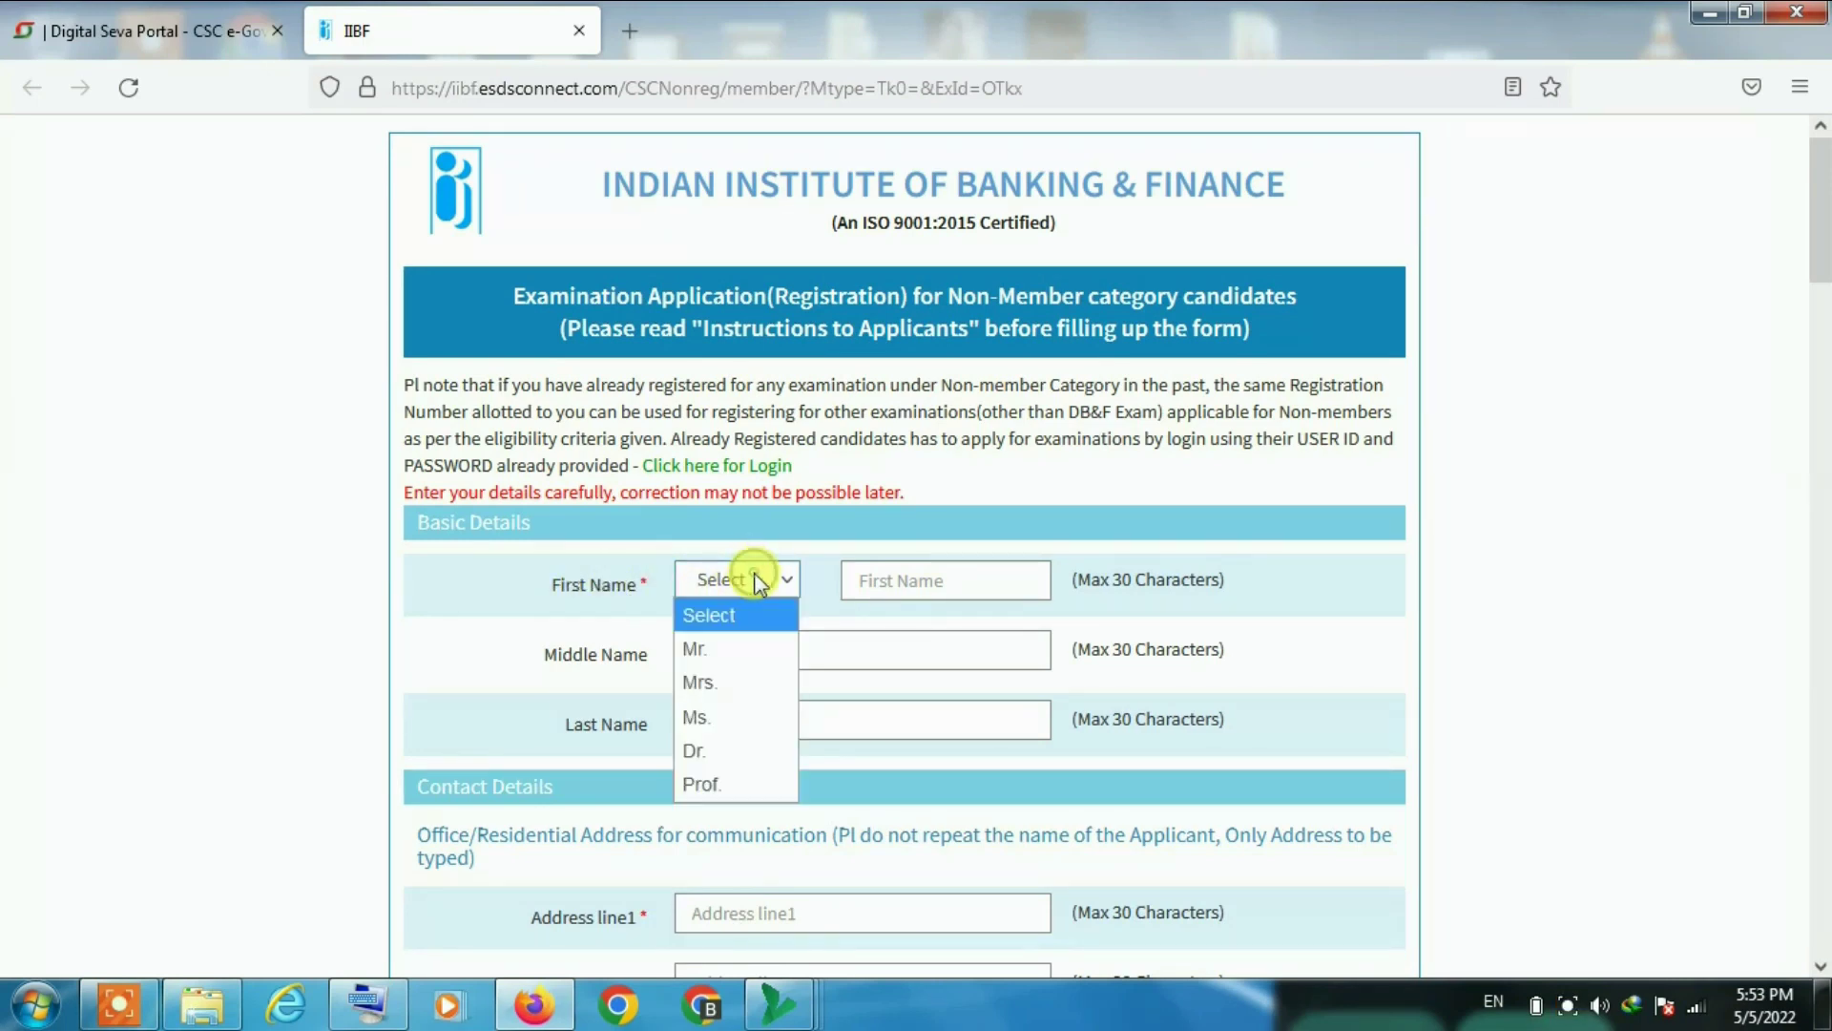
pyautogui.click(726, 649)
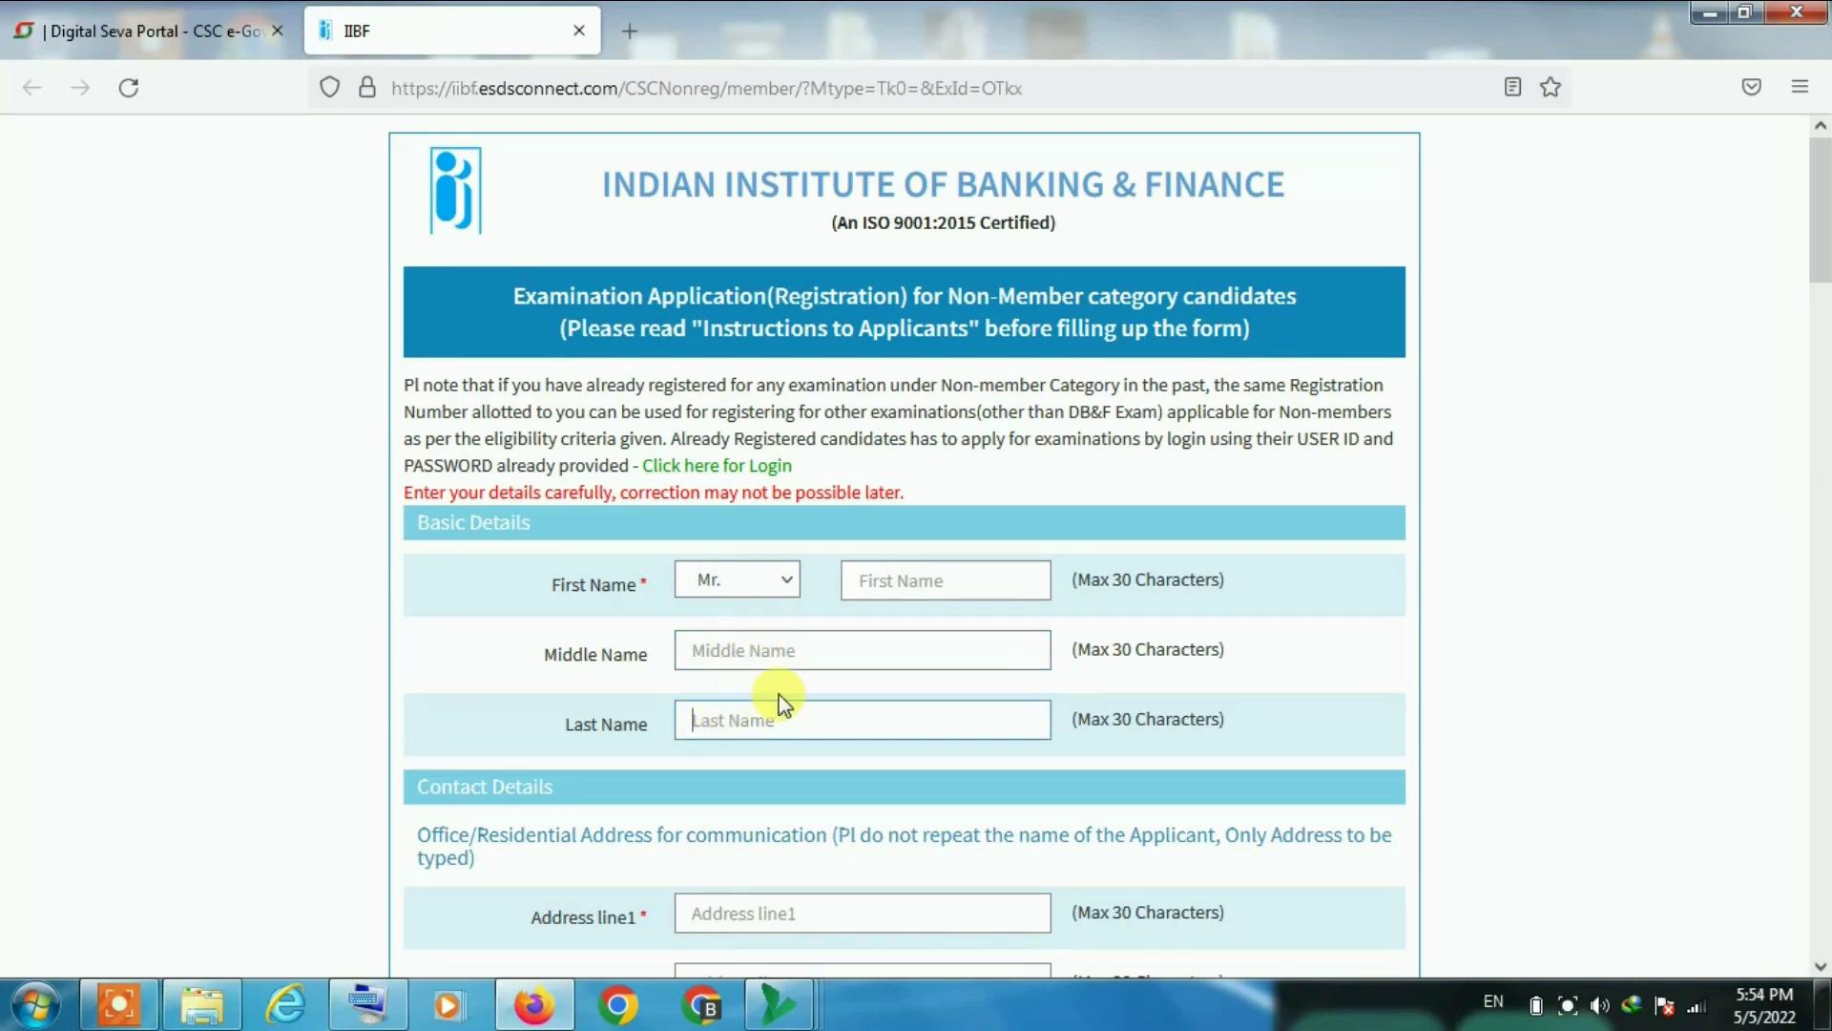
pyautogui.click(878, 580)
# Go through the Address line1 to Address line4, District and City fields in the Contact Details section
pyautogui.scroll(-5, 1319, 412)
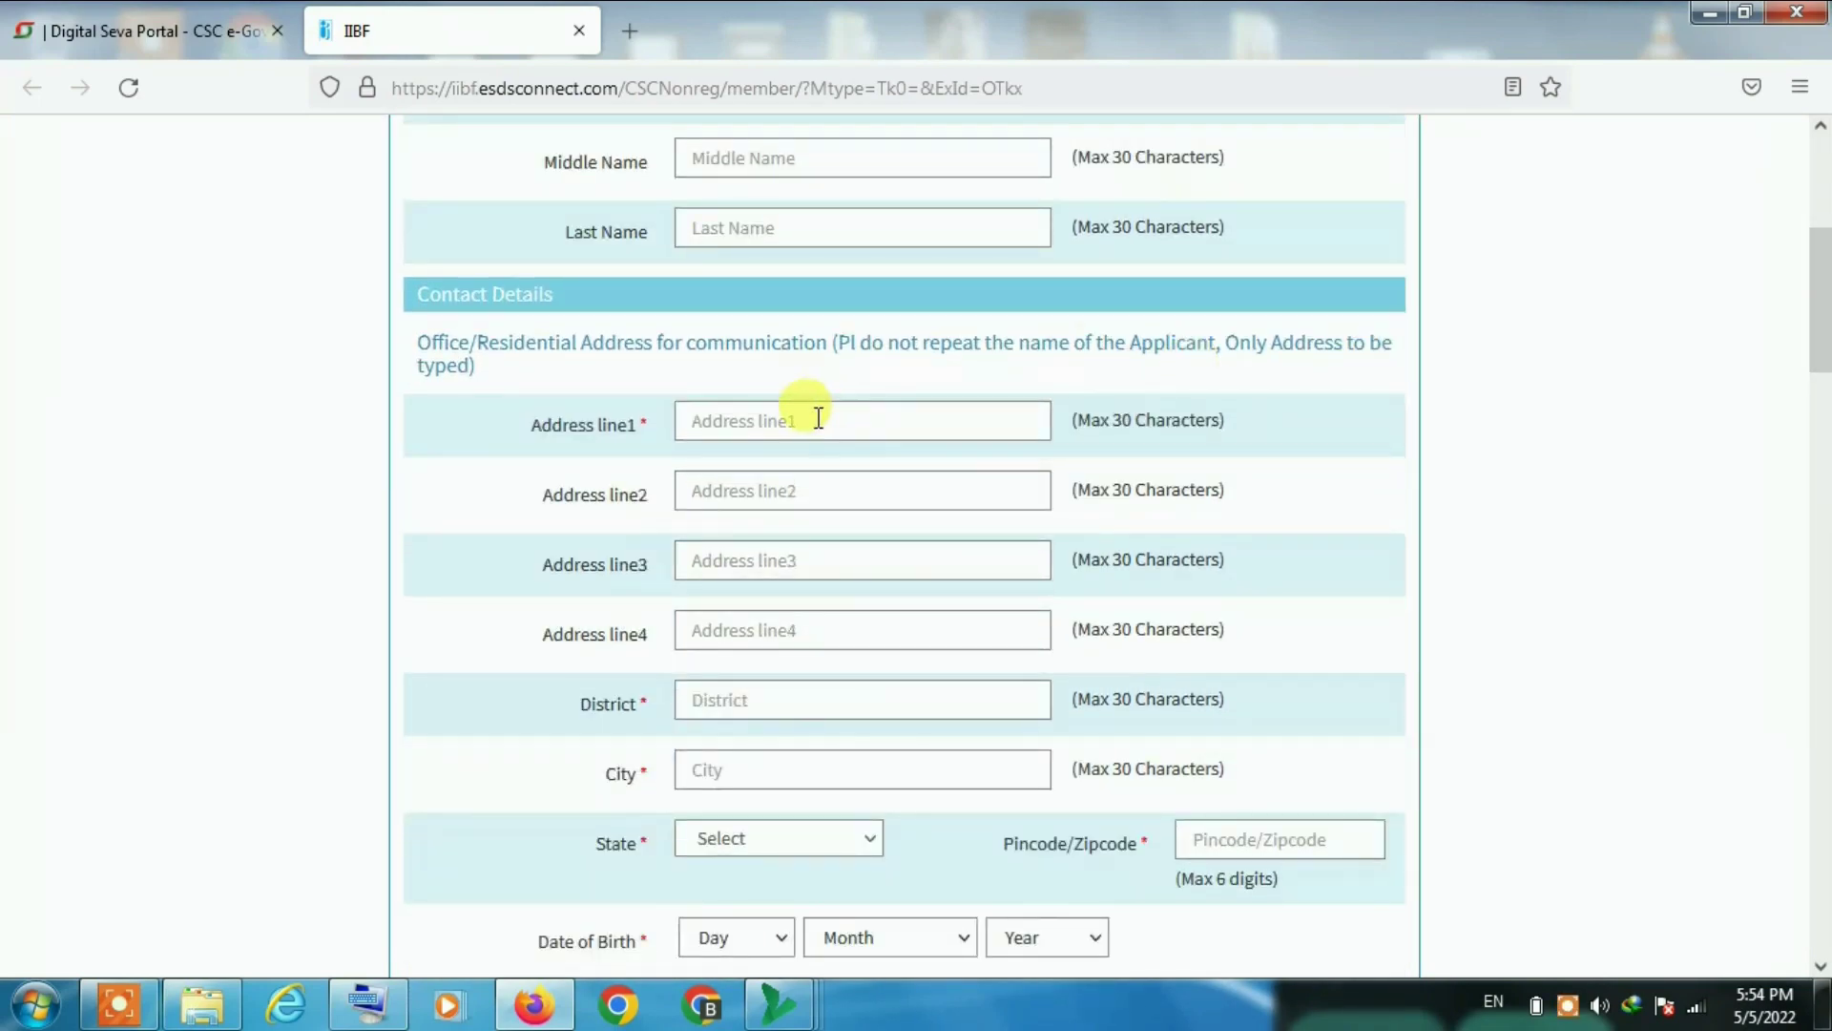
pyautogui.click(818, 417)
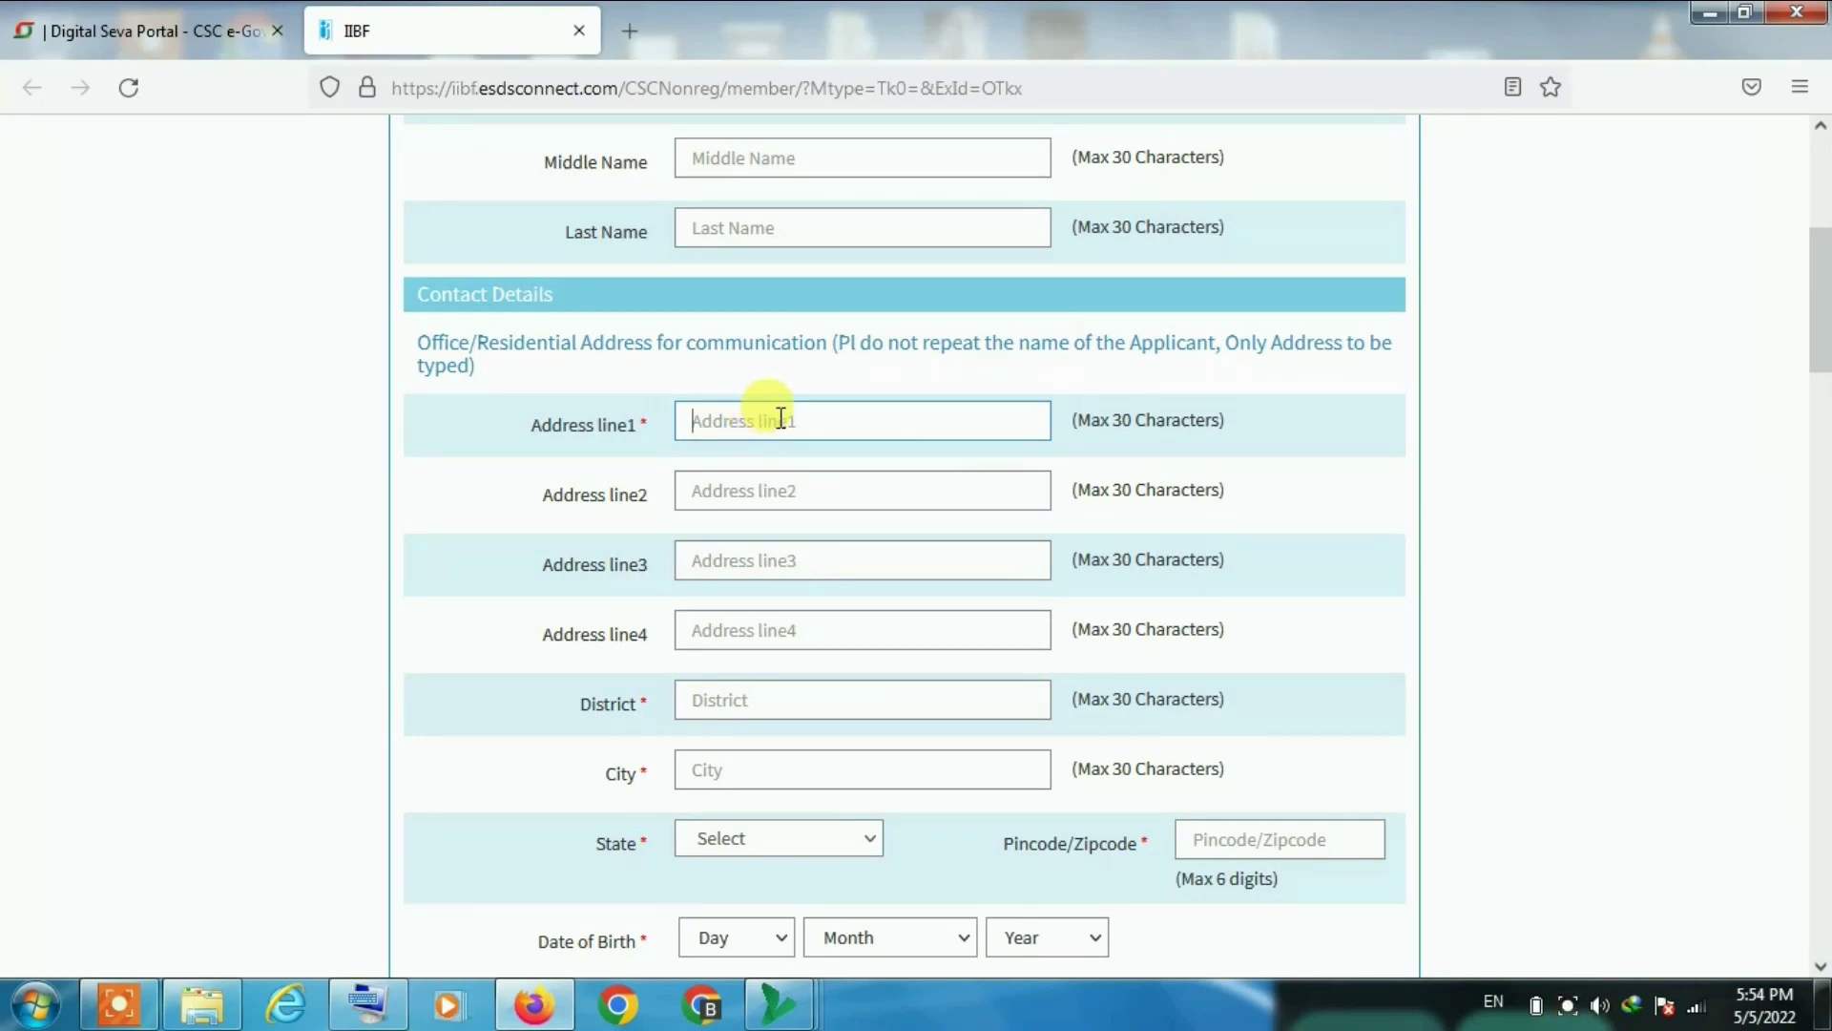
pyautogui.click(764, 490)
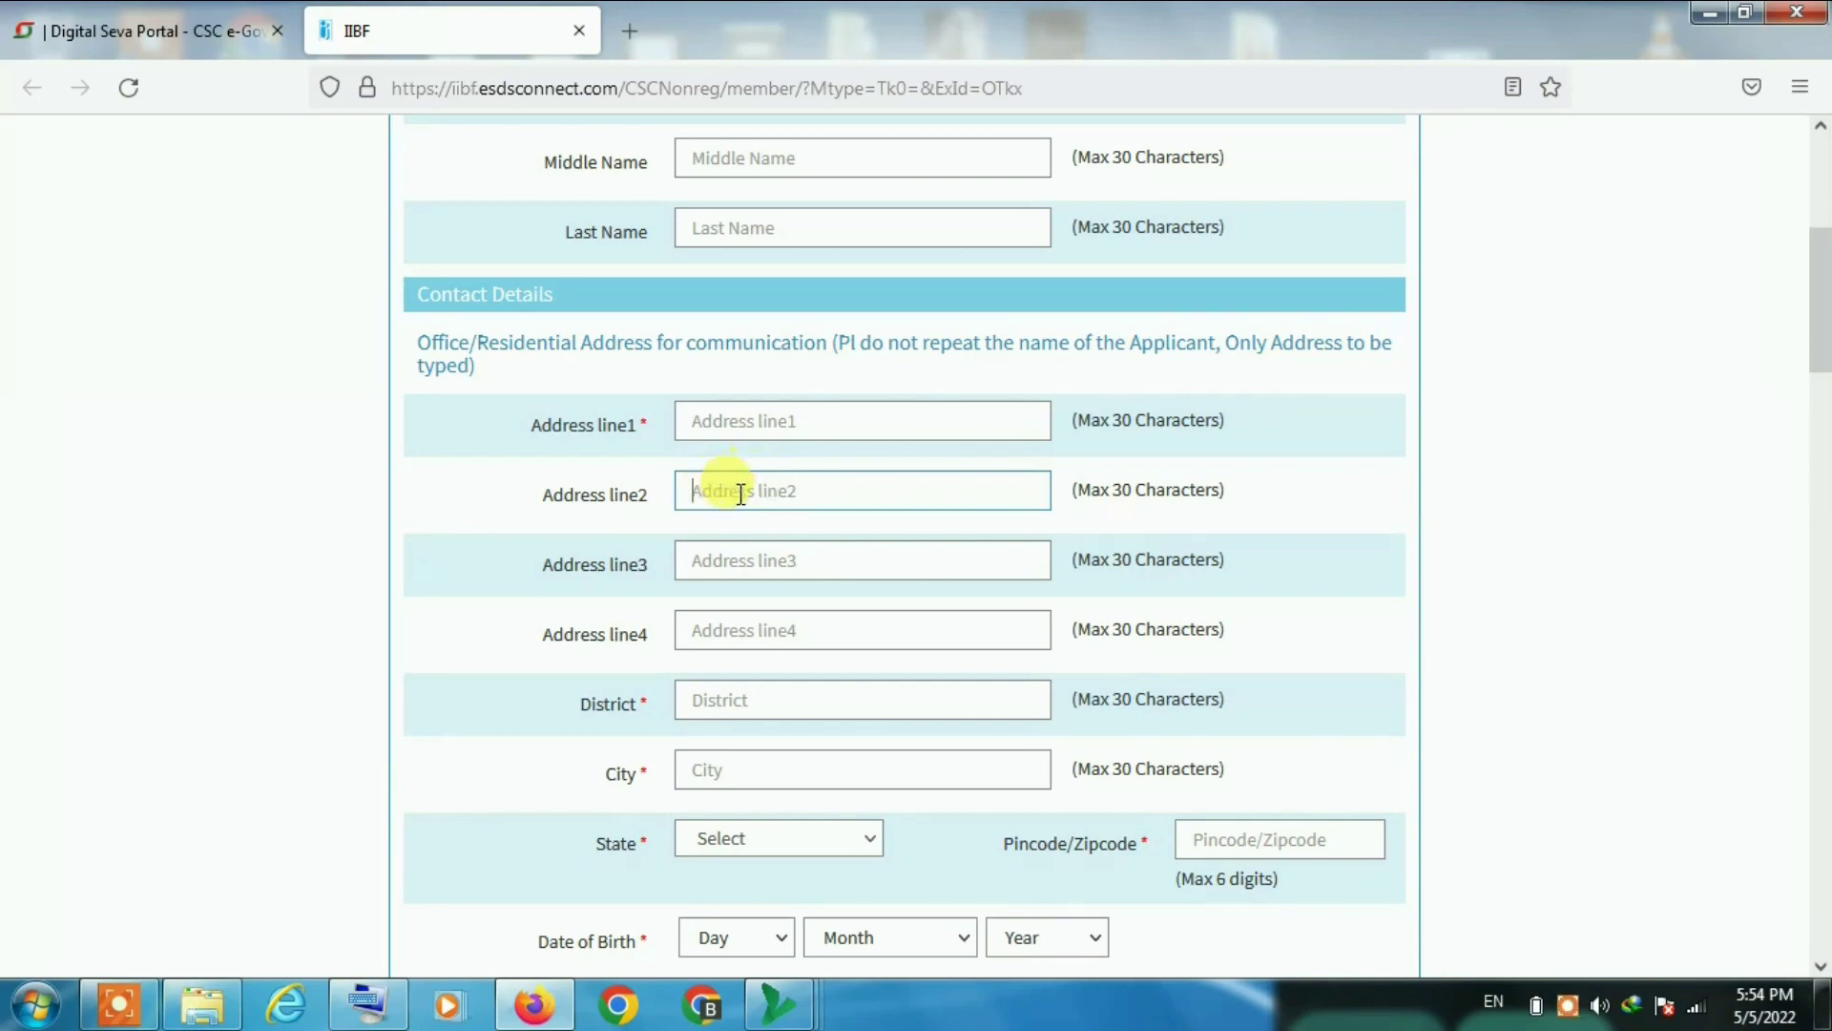
pyautogui.click(738, 558)
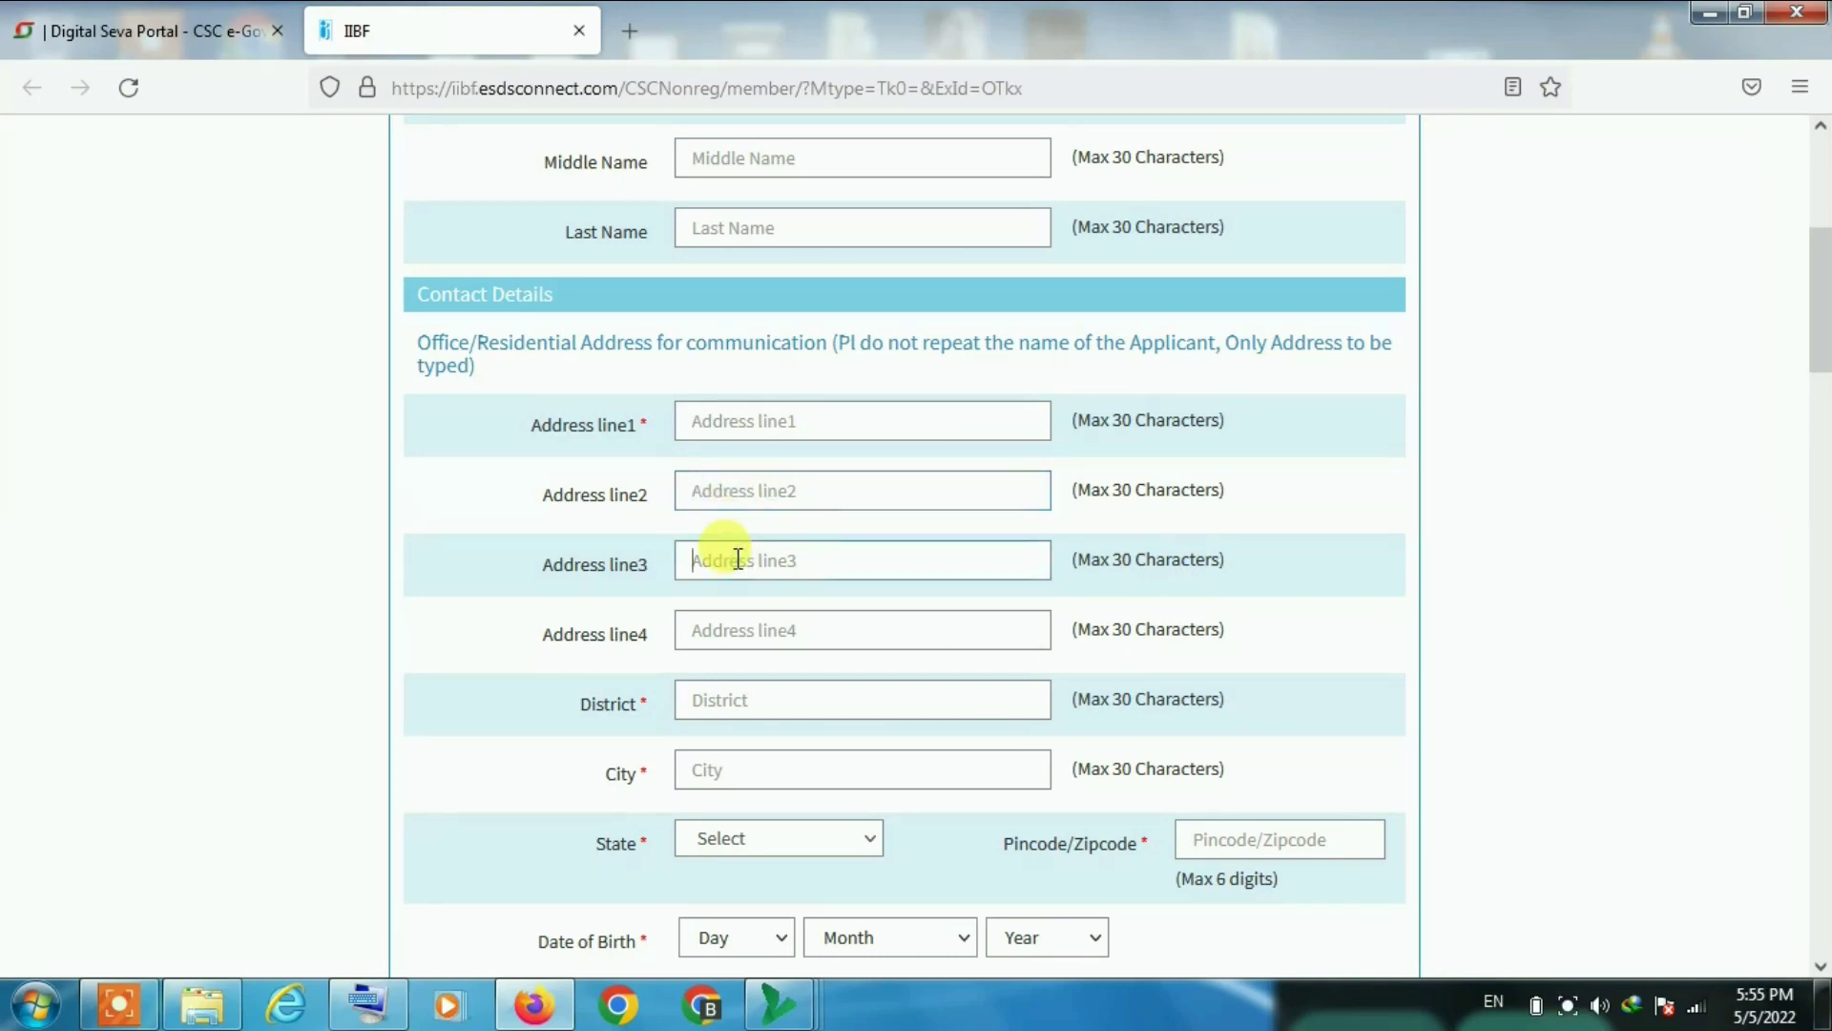
pyautogui.click(721, 631)
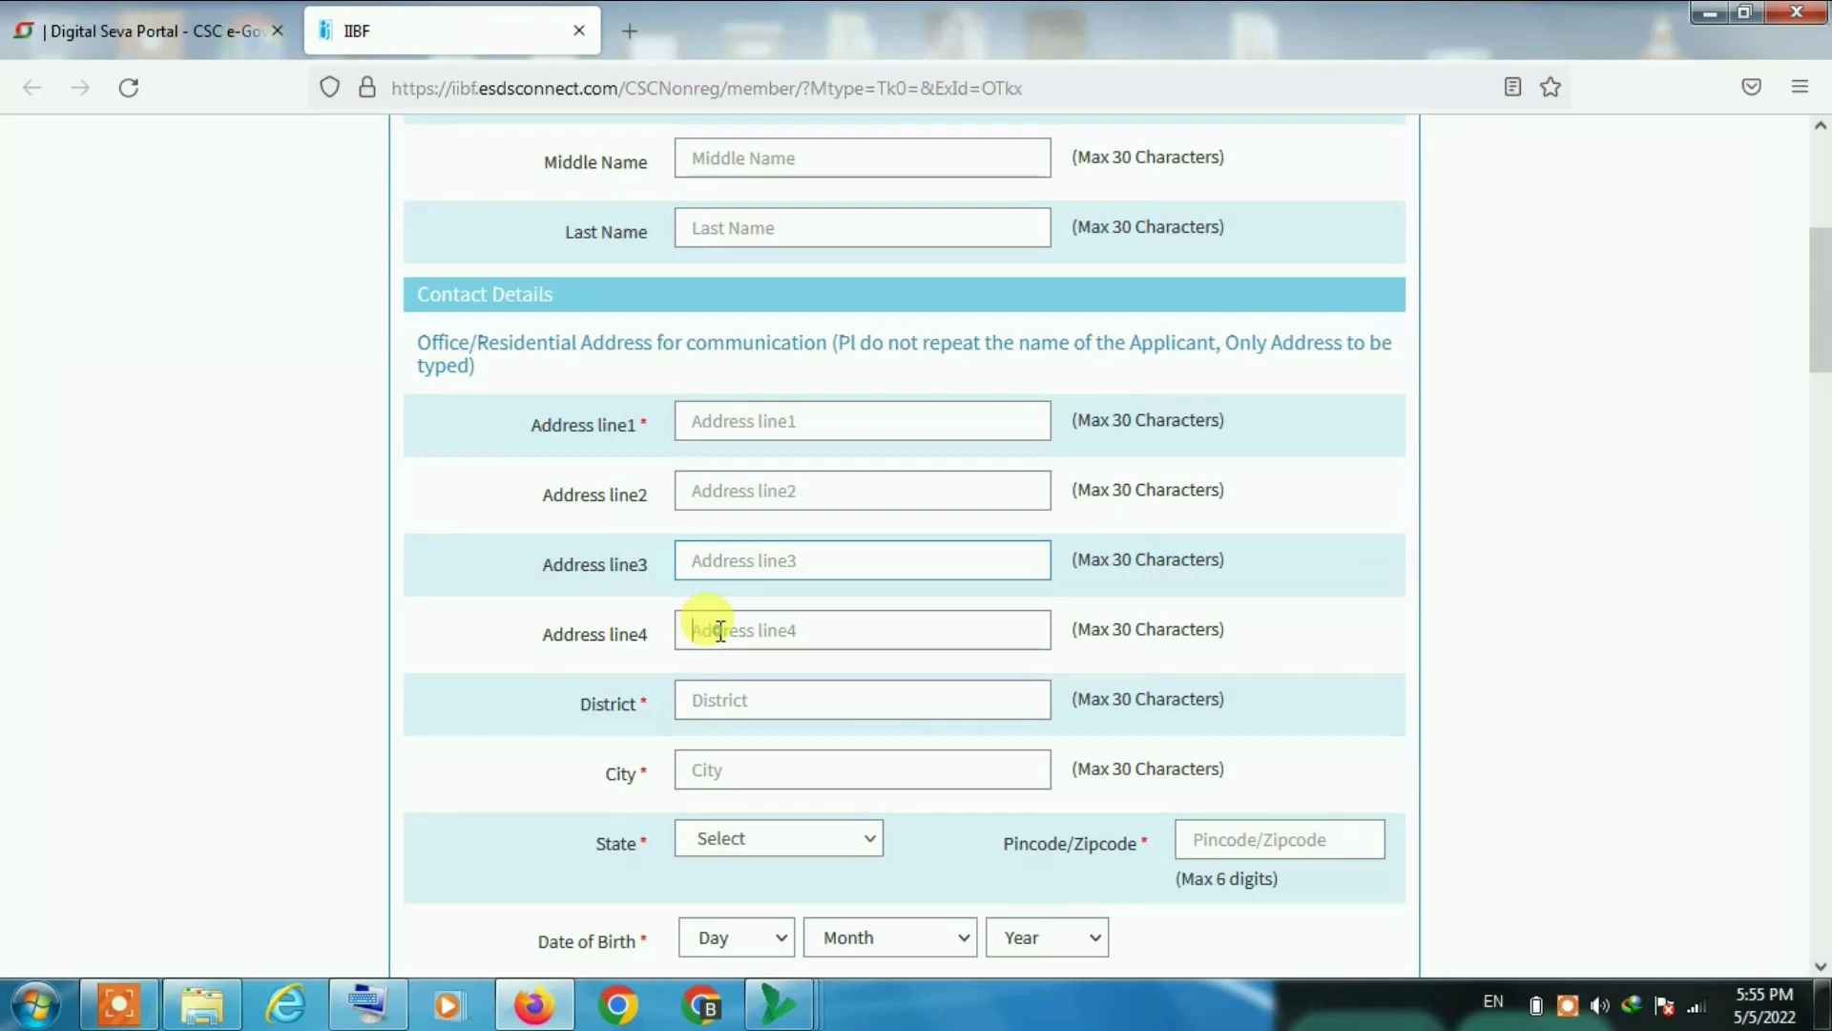
pyautogui.click(706, 700)
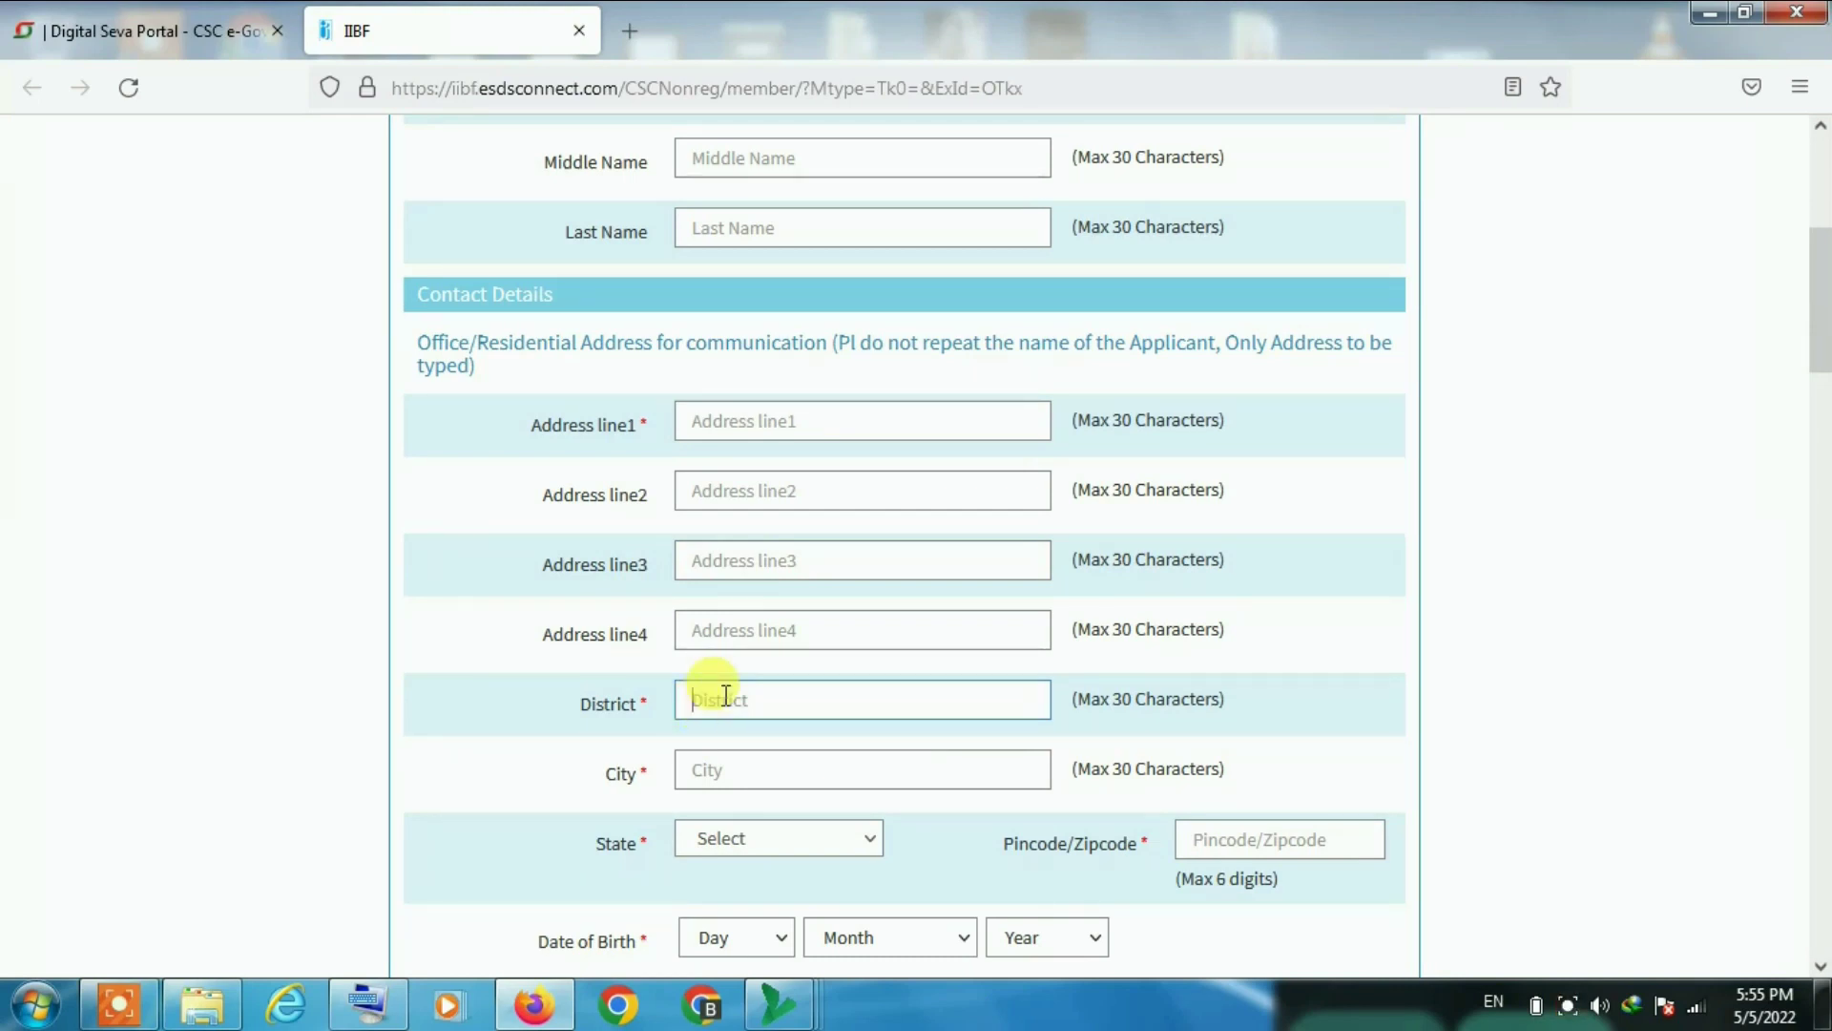
pyautogui.click(715, 771)
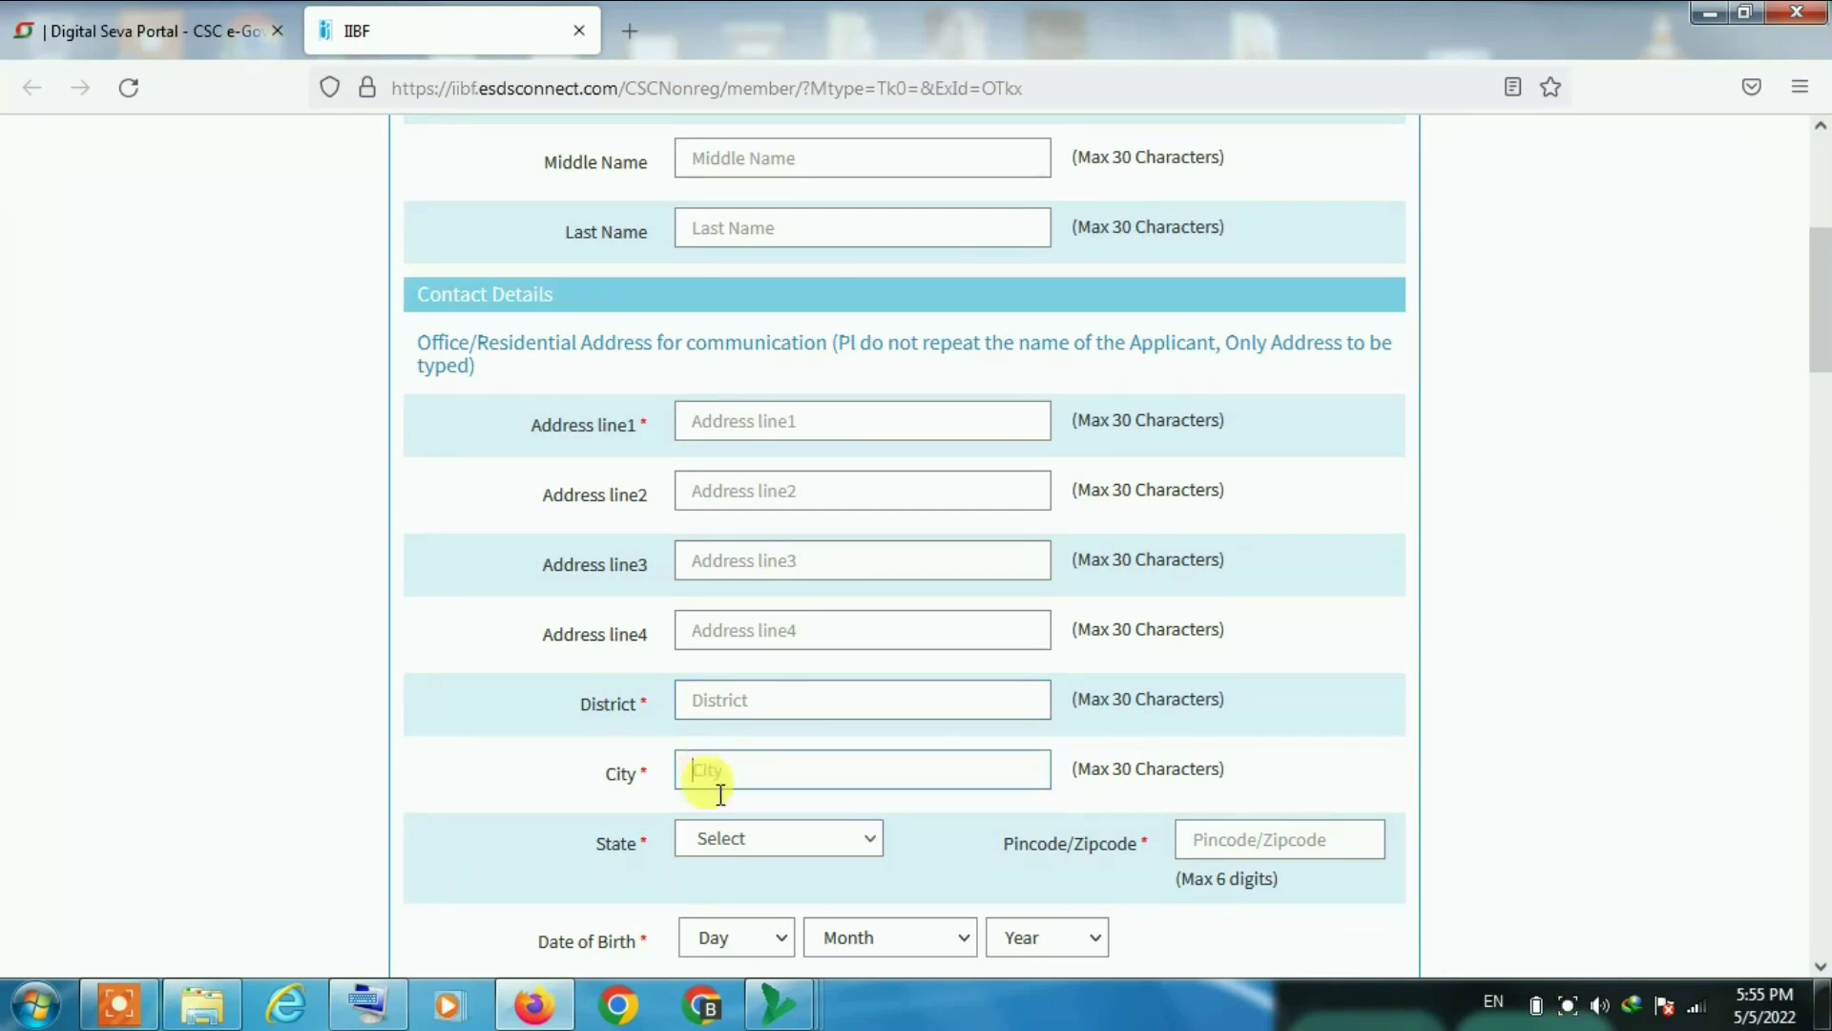
# Set the State in the Contact Details to UTTAR PRADESH
pyautogui.click(748, 842)
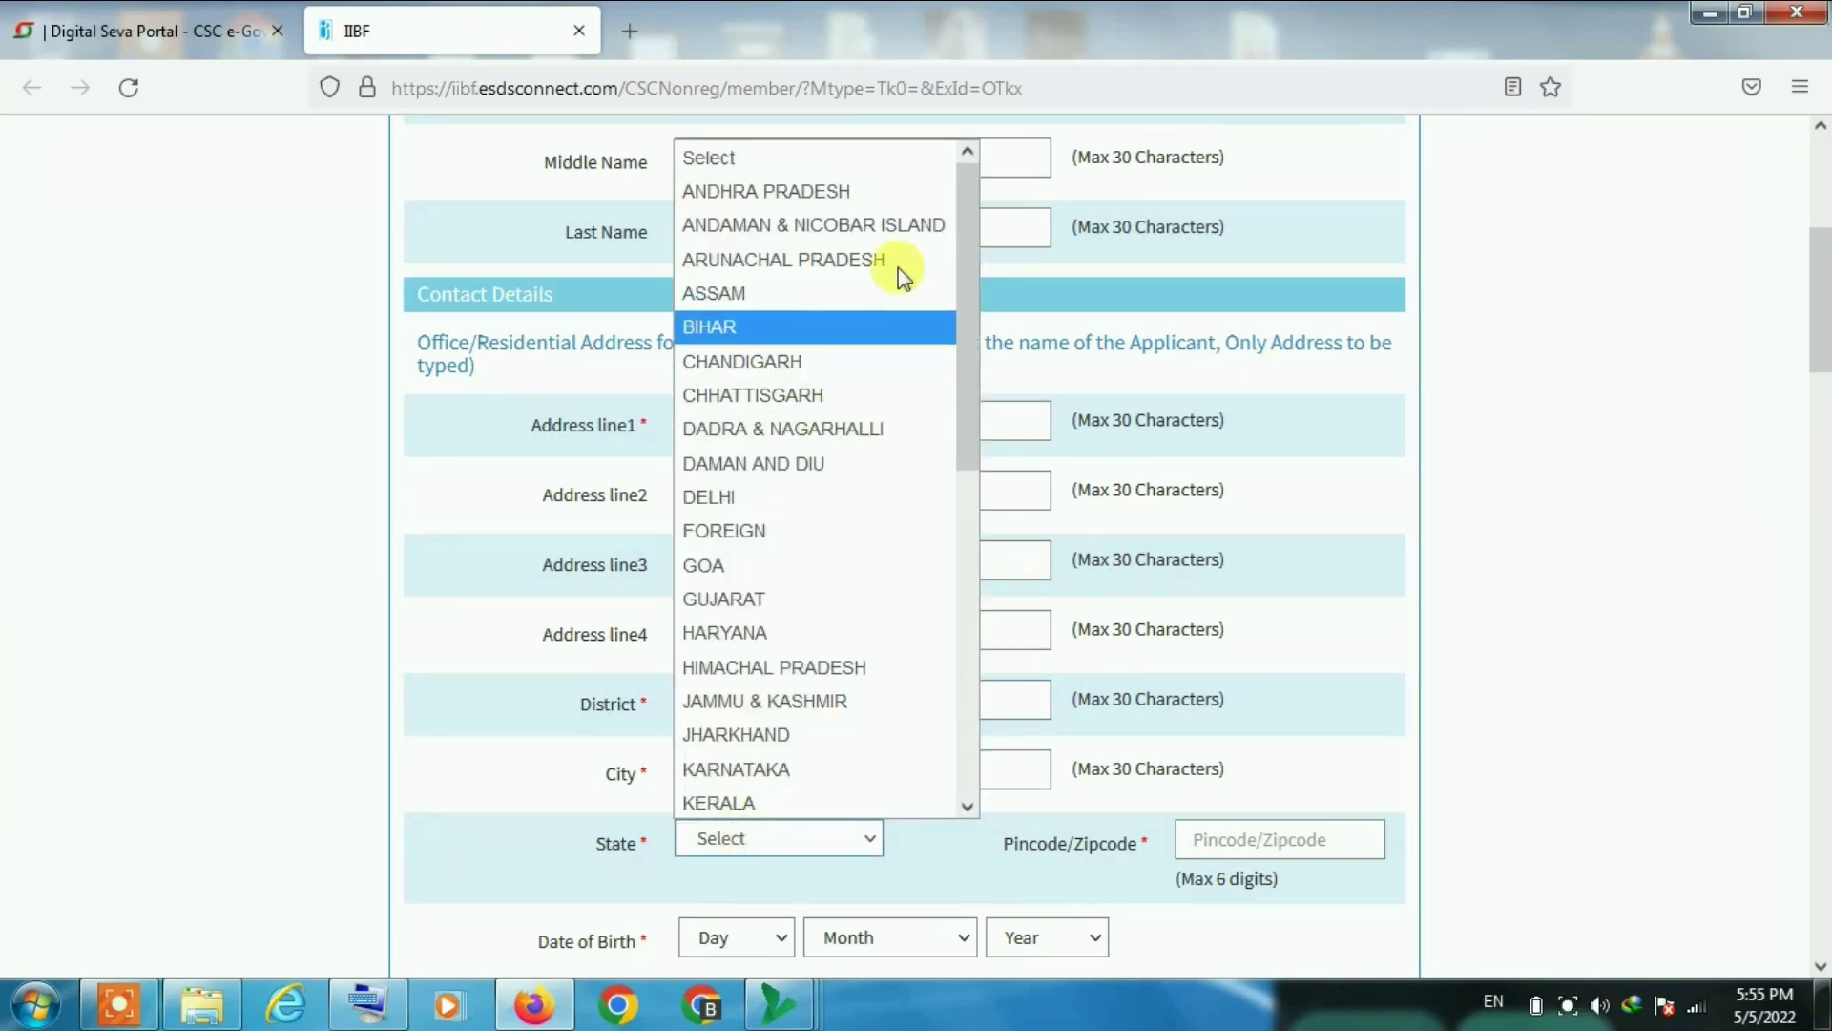
pyautogui.moveTo(960, 368); pyautogui.dragTo(955, 645)
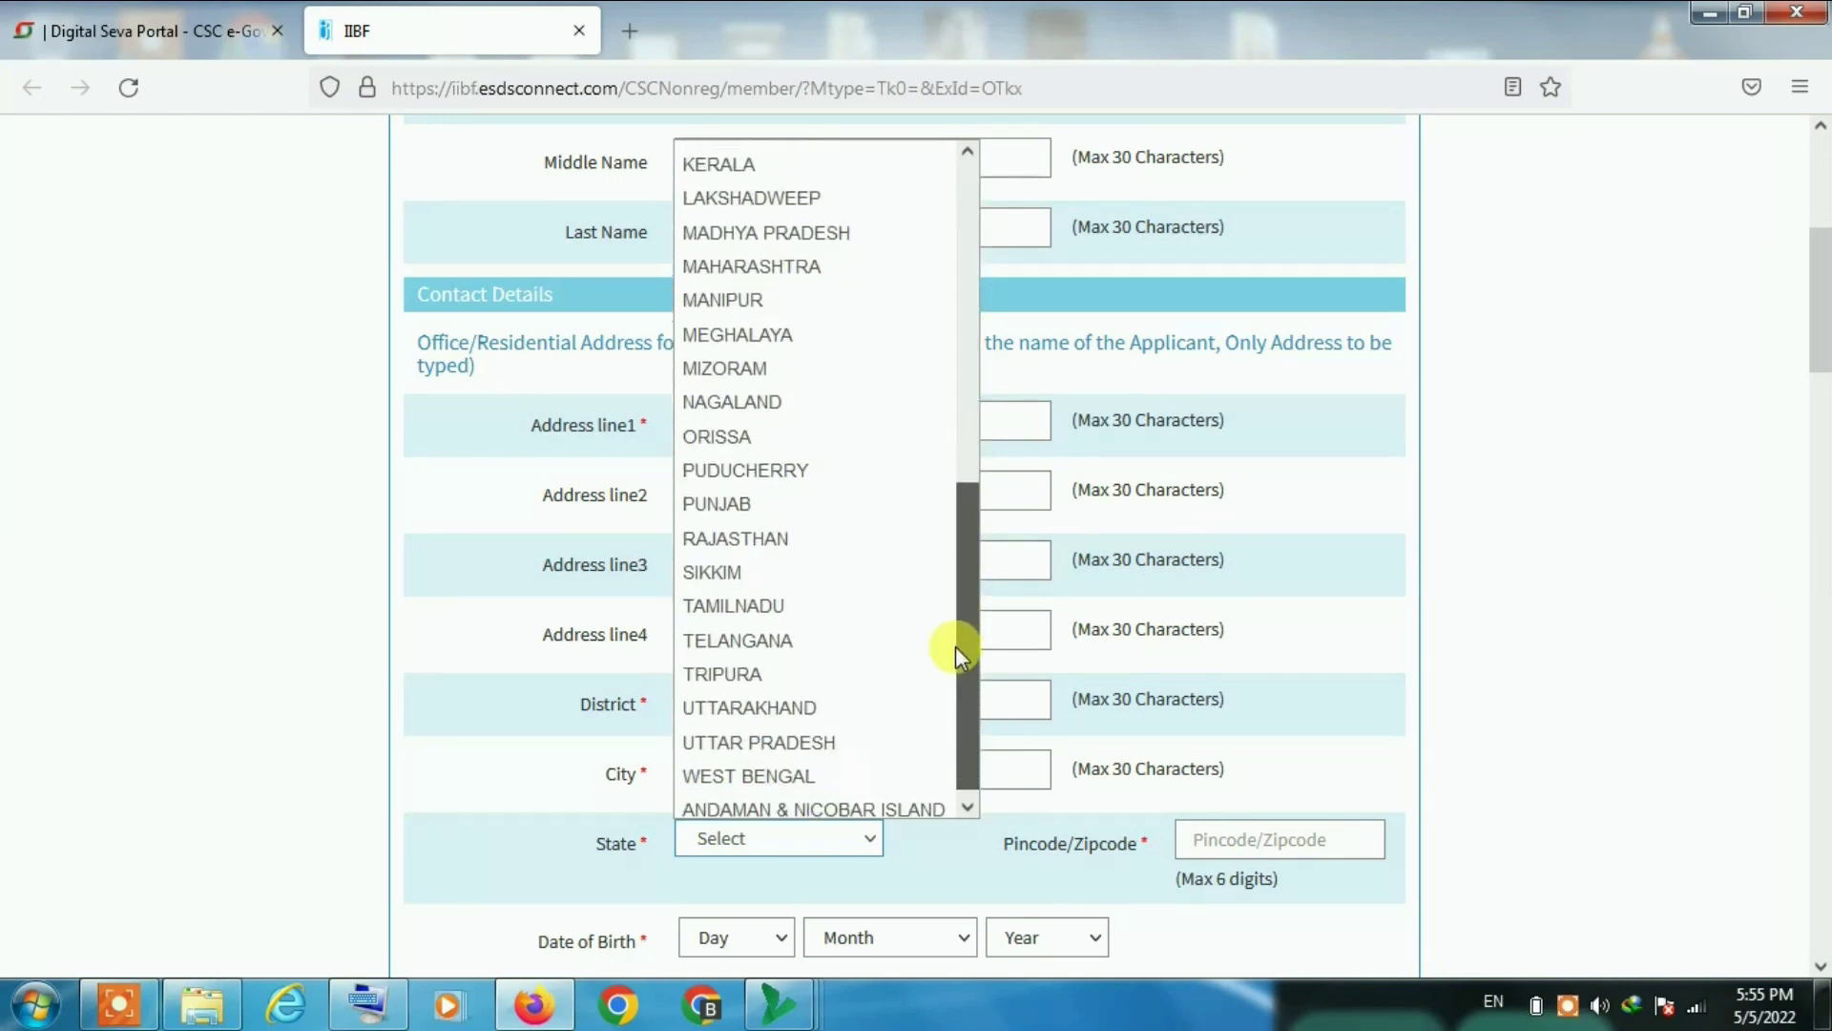
pyautogui.click(796, 735)
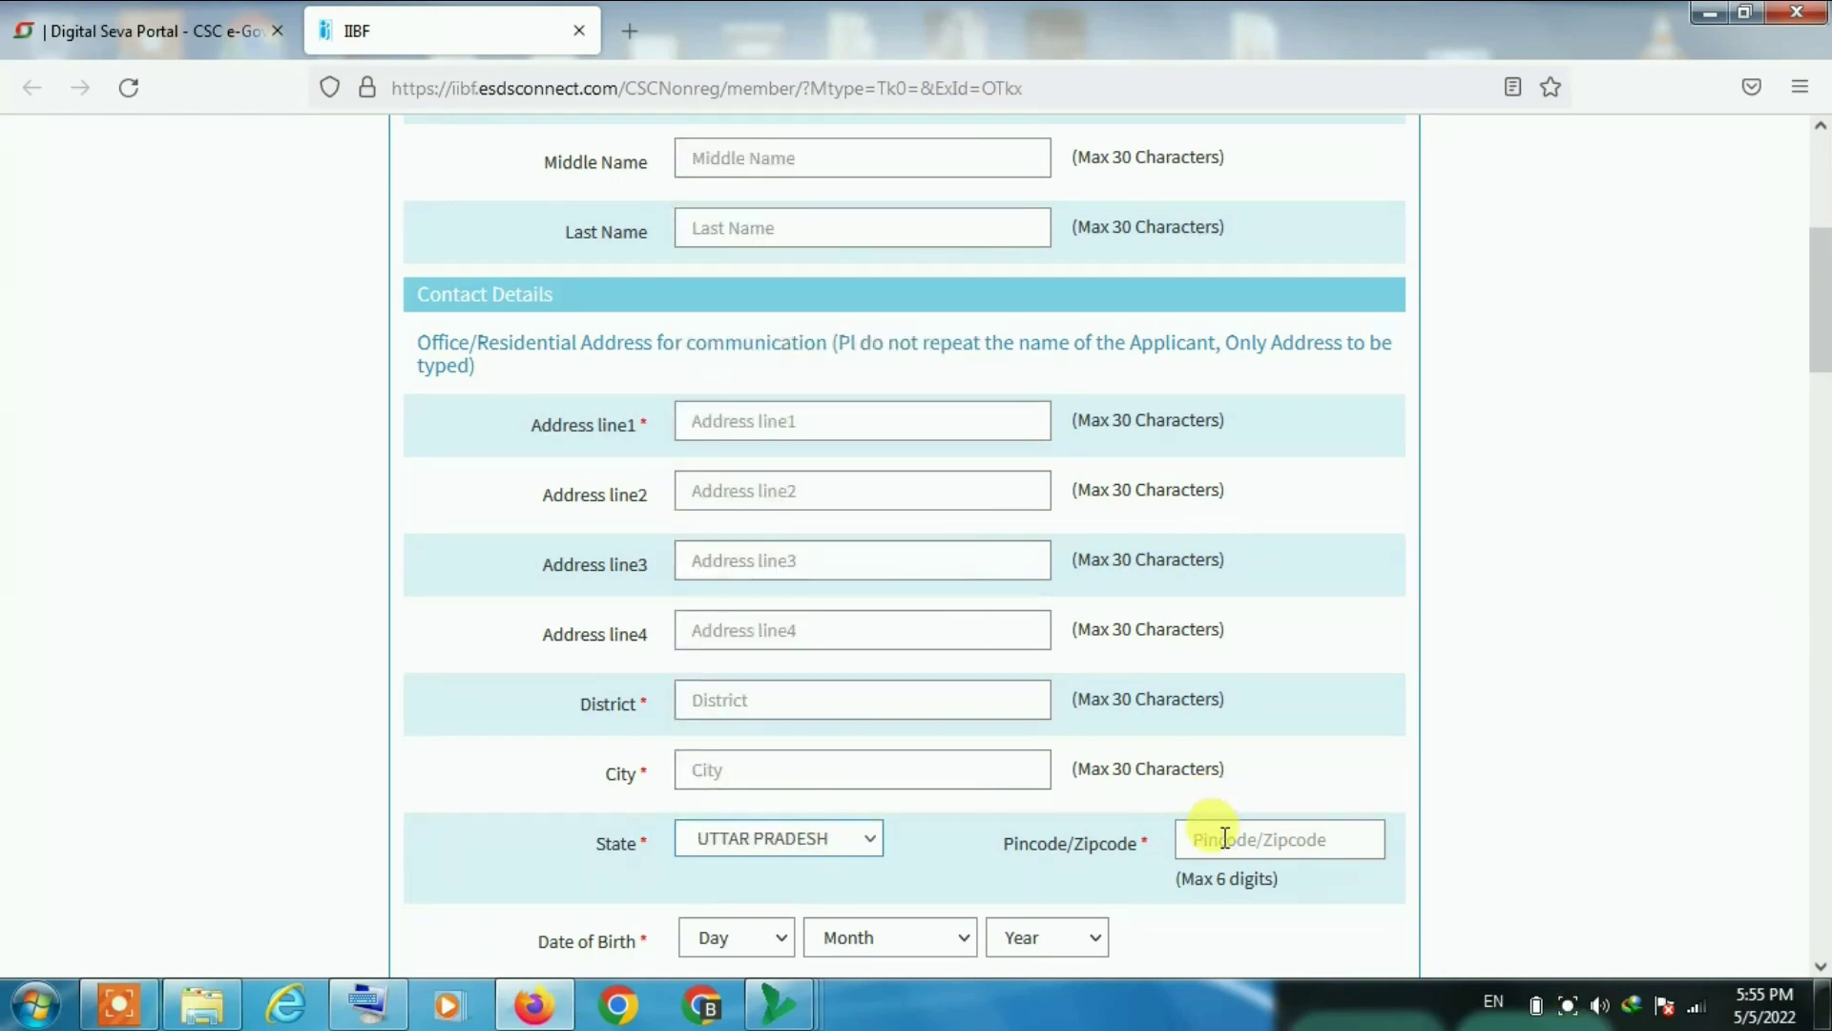
# Choose the day, month and year for the applicant's date of birth
pyautogui.scroll(-5, 1210, 834)
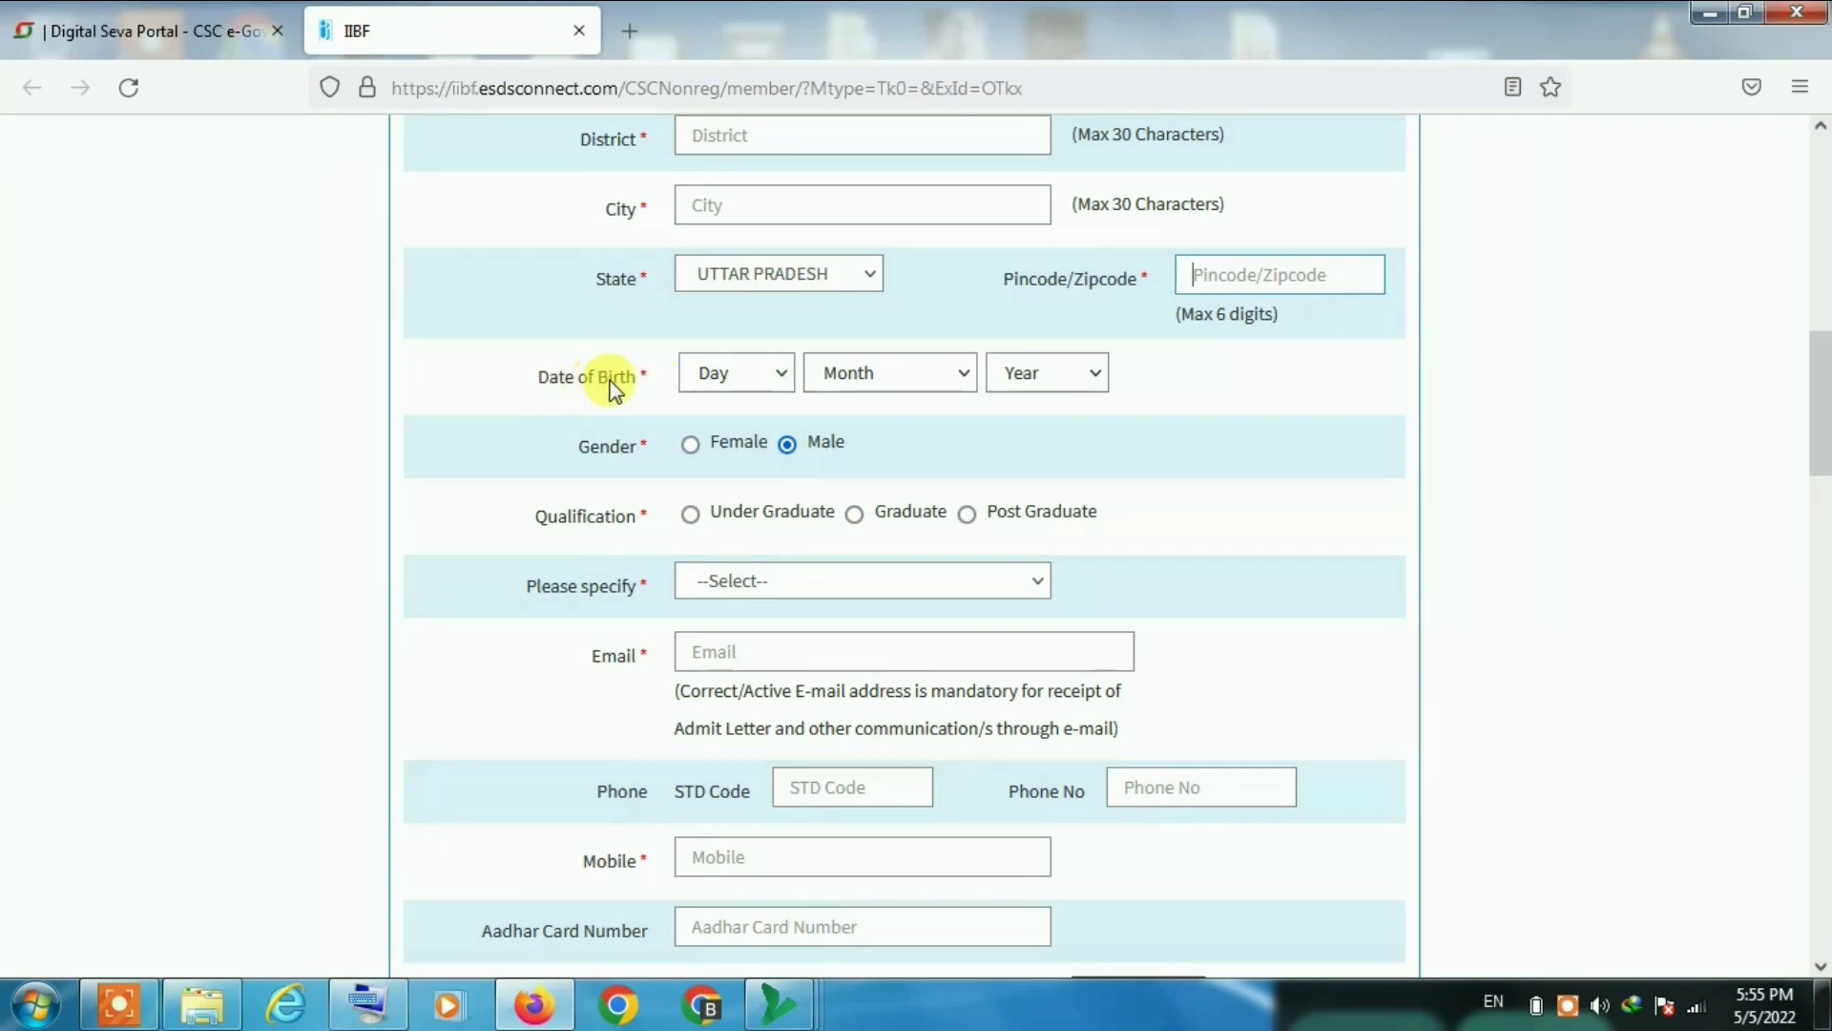
pyautogui.click(749, 372)
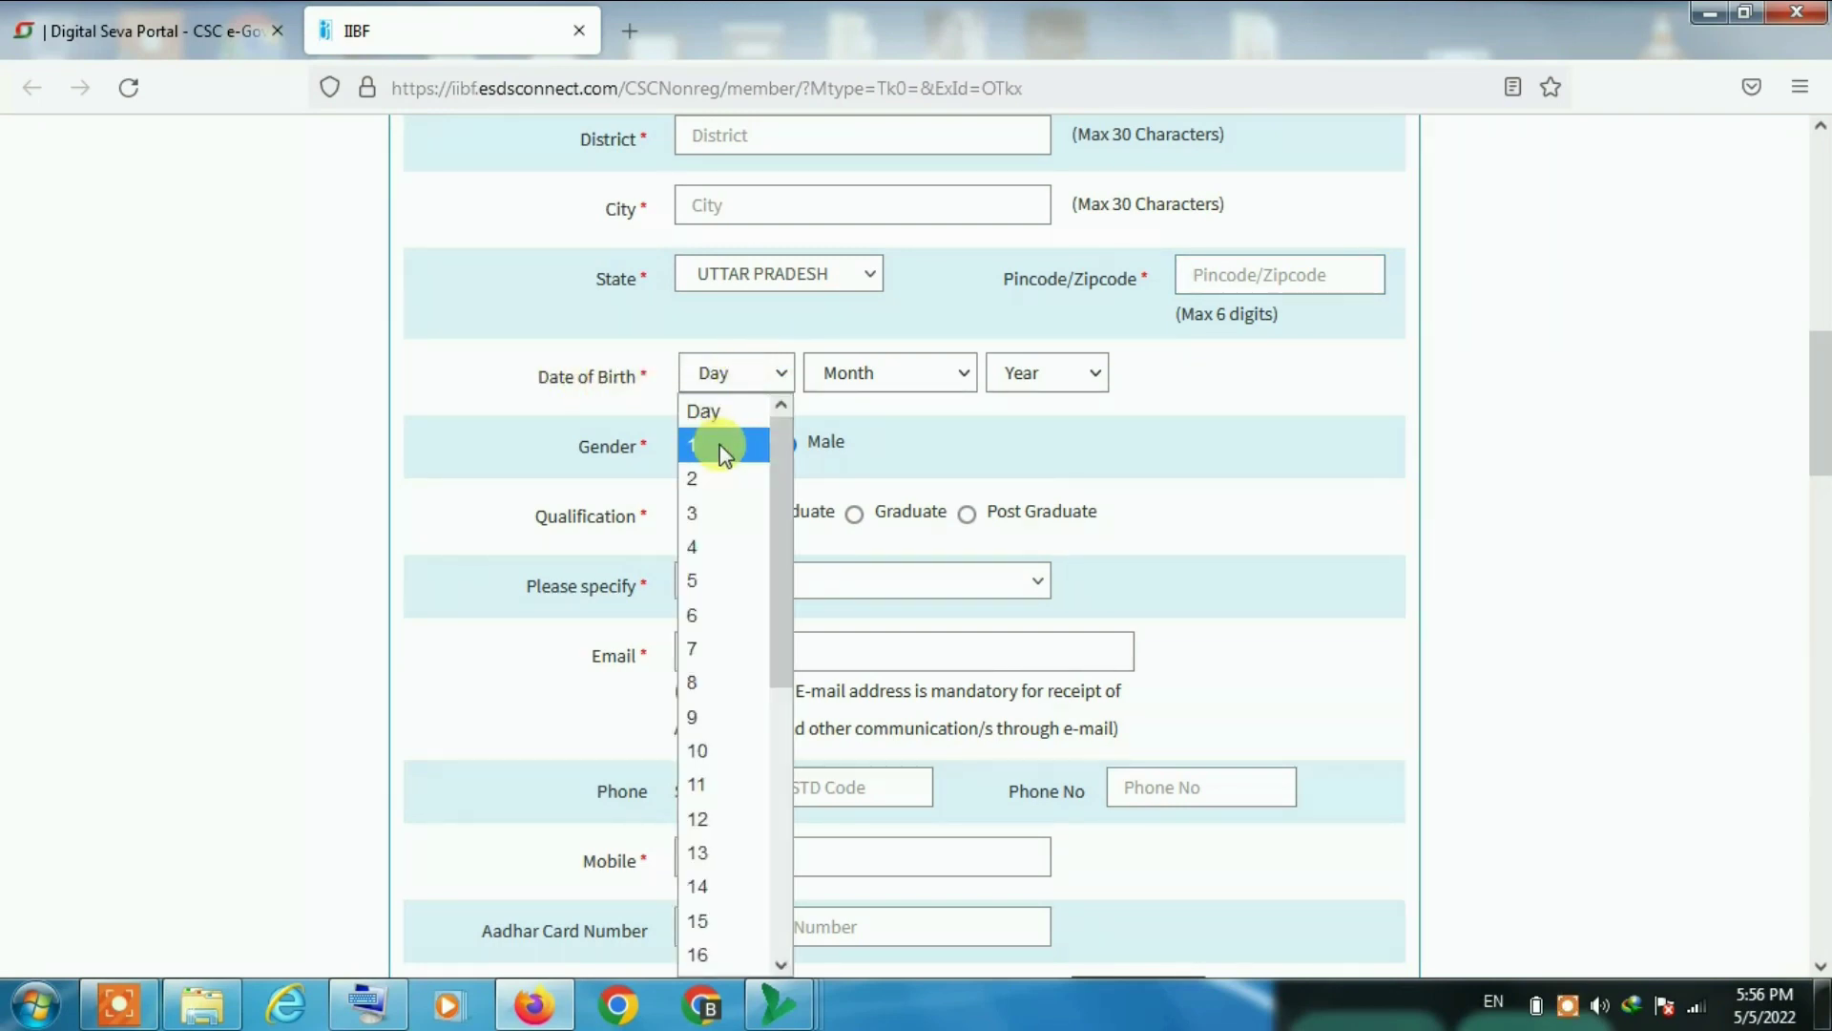
pyautogui.click(723, 448)
pyautogui.click(878, 387)
pyautogui.click(840, 513)
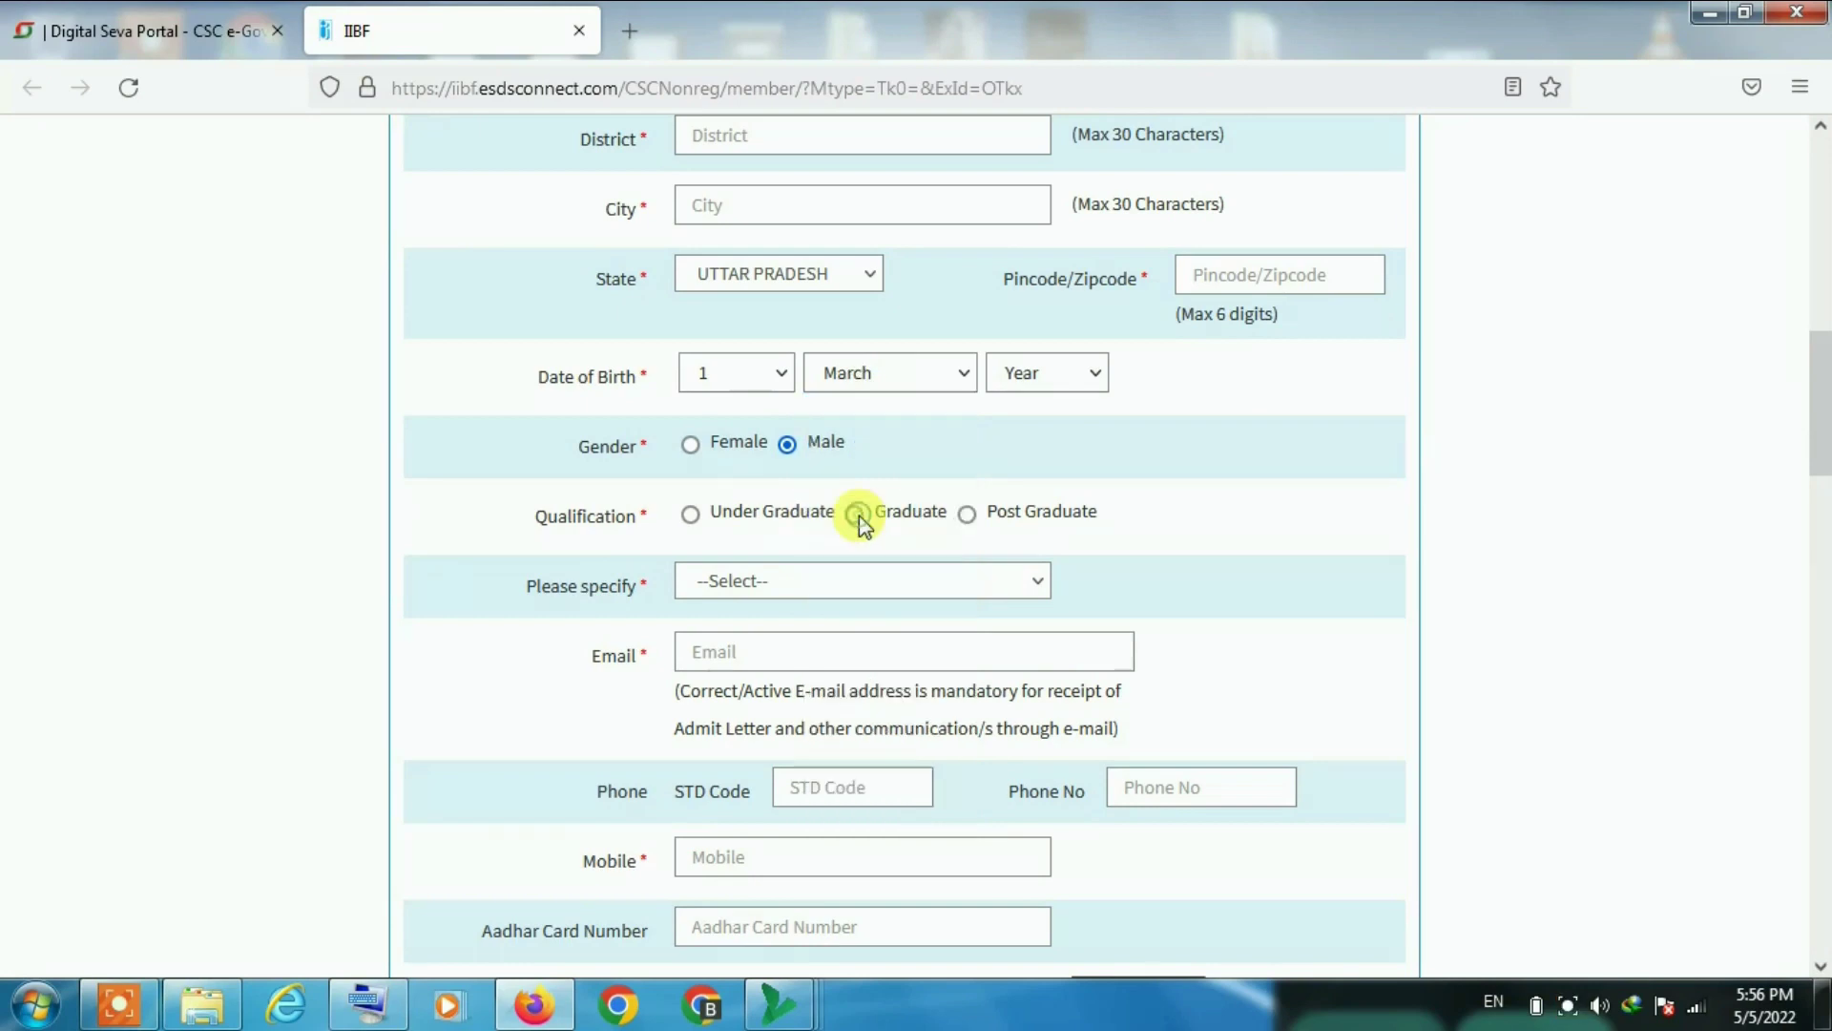
pyautogui.click(1056, 375)
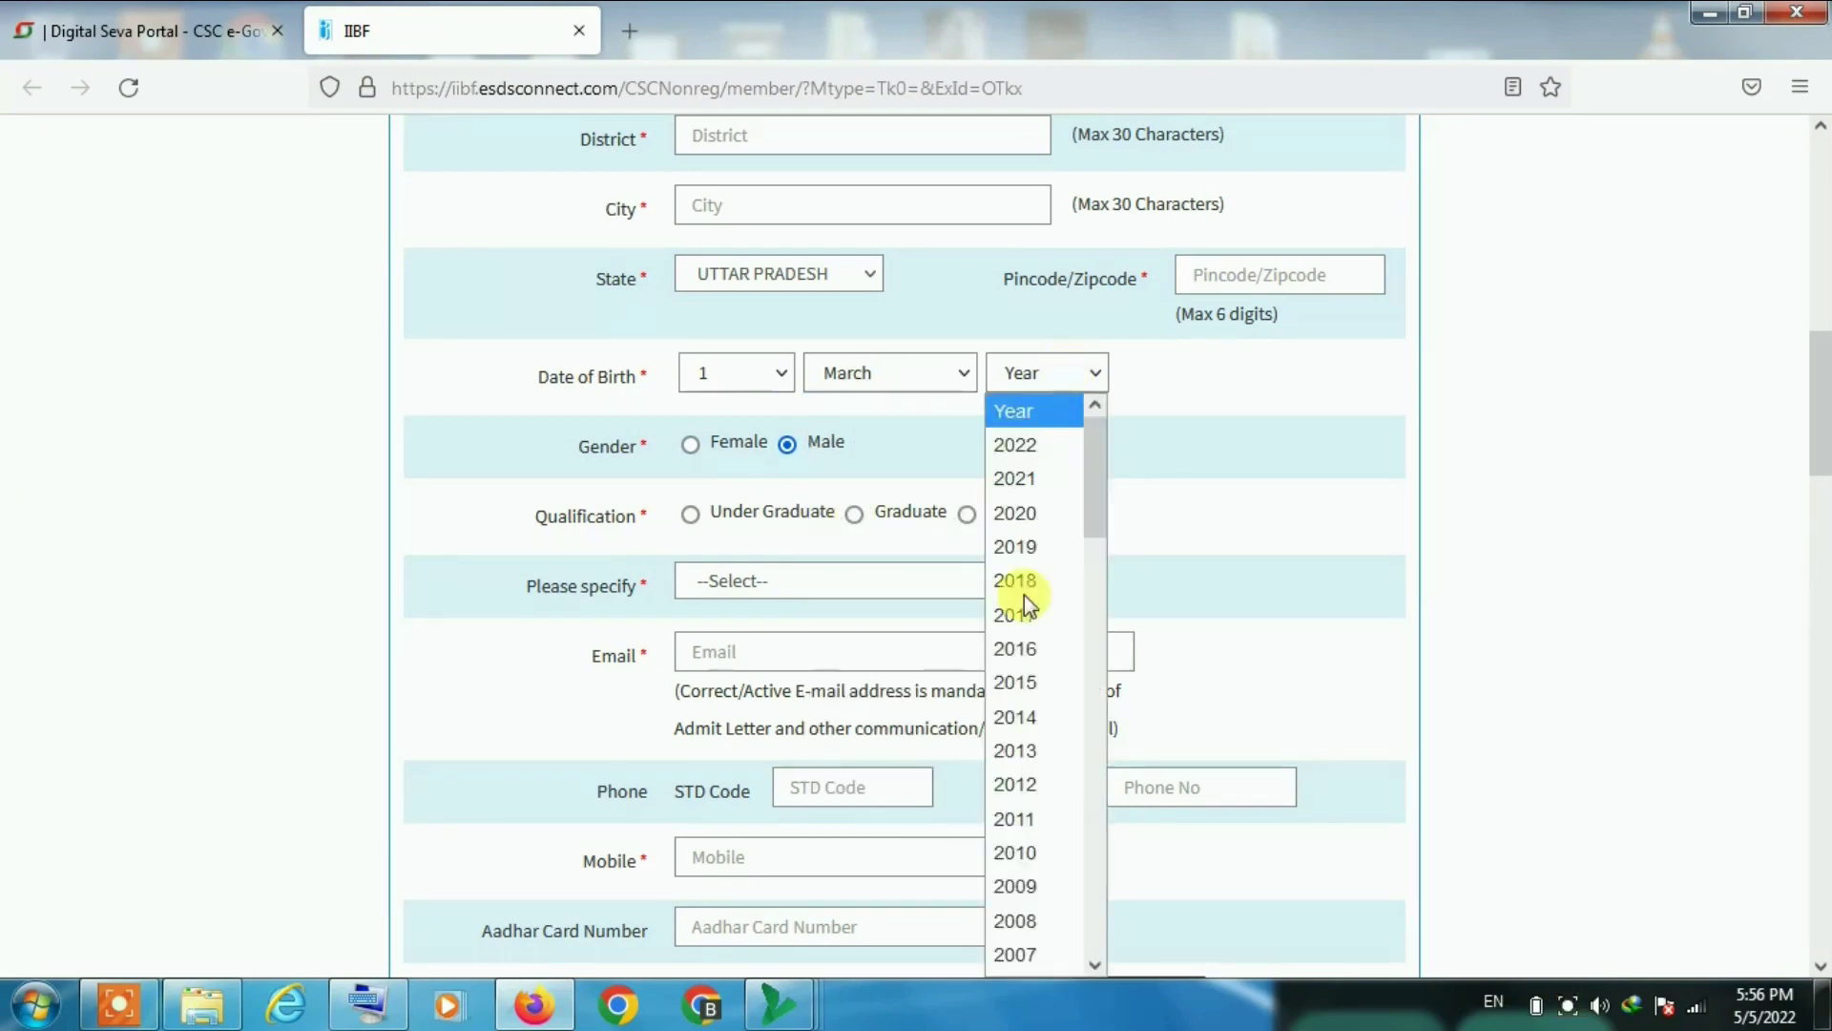
pyautogui.click(1014, 953)
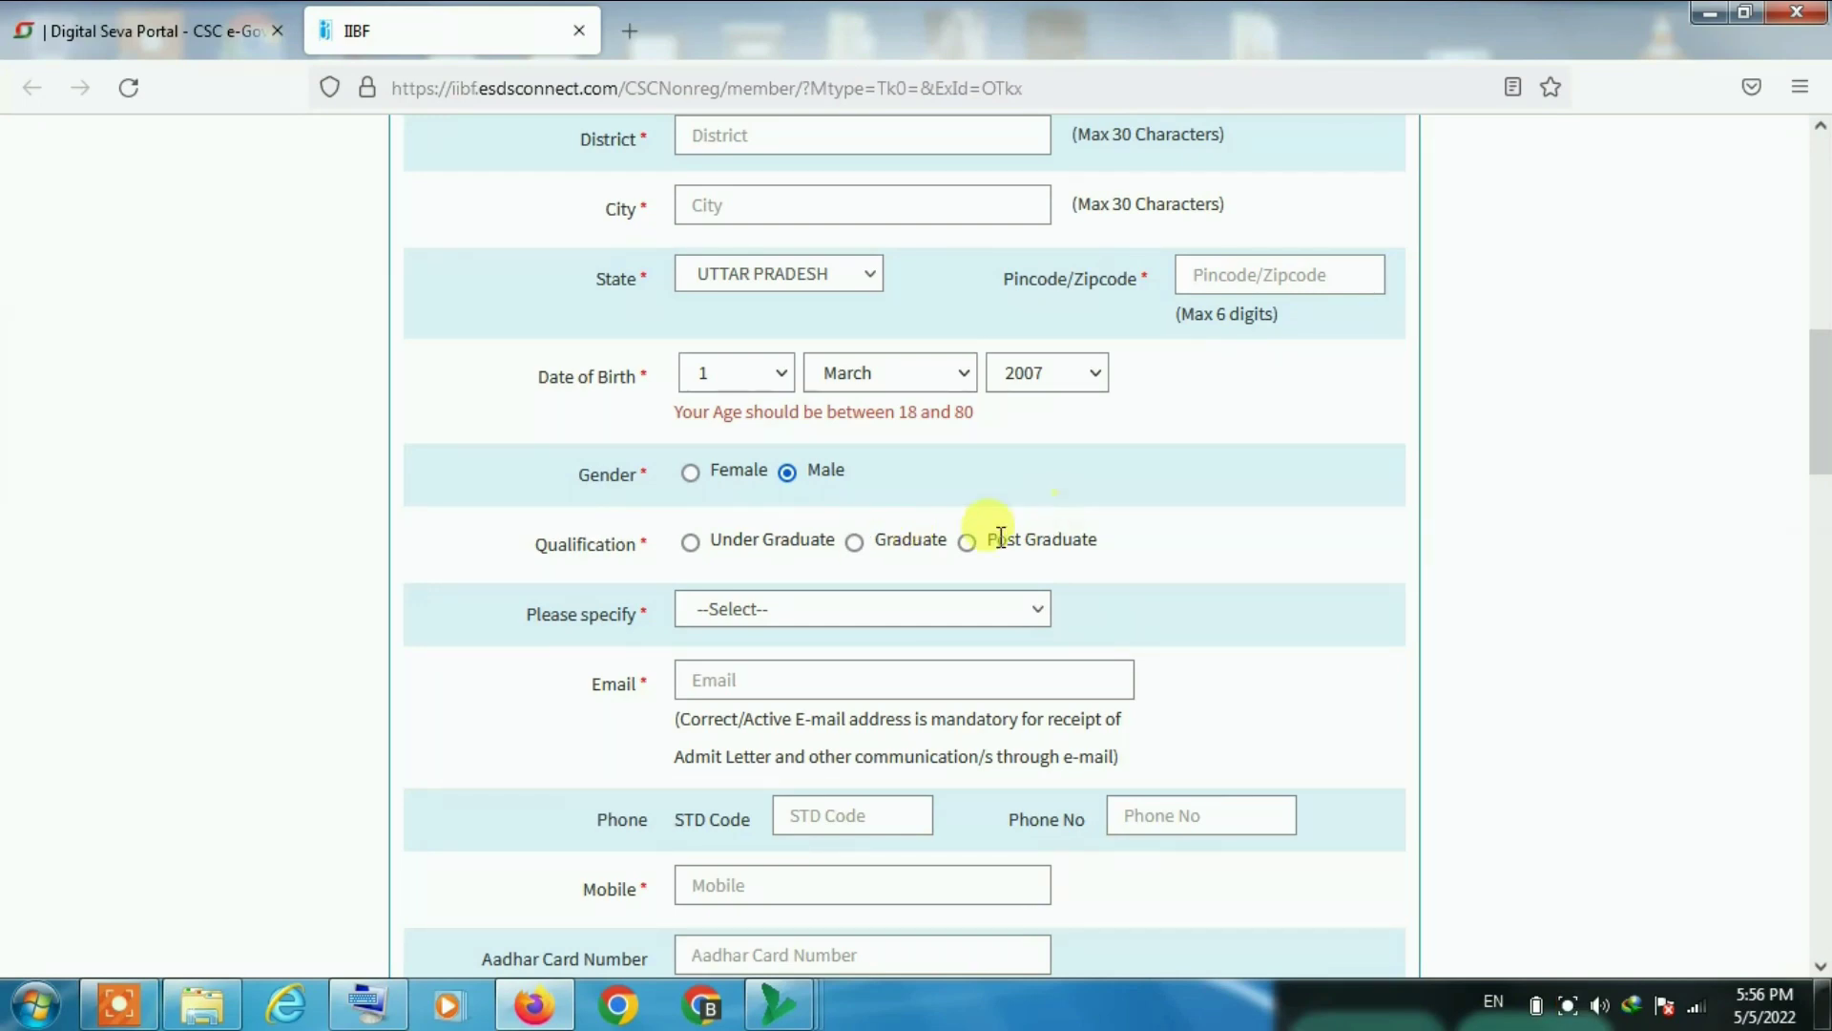
# Set the applicant's qualification to Under Graduate and specify it as HSC
pyautogui.click(690, 542)
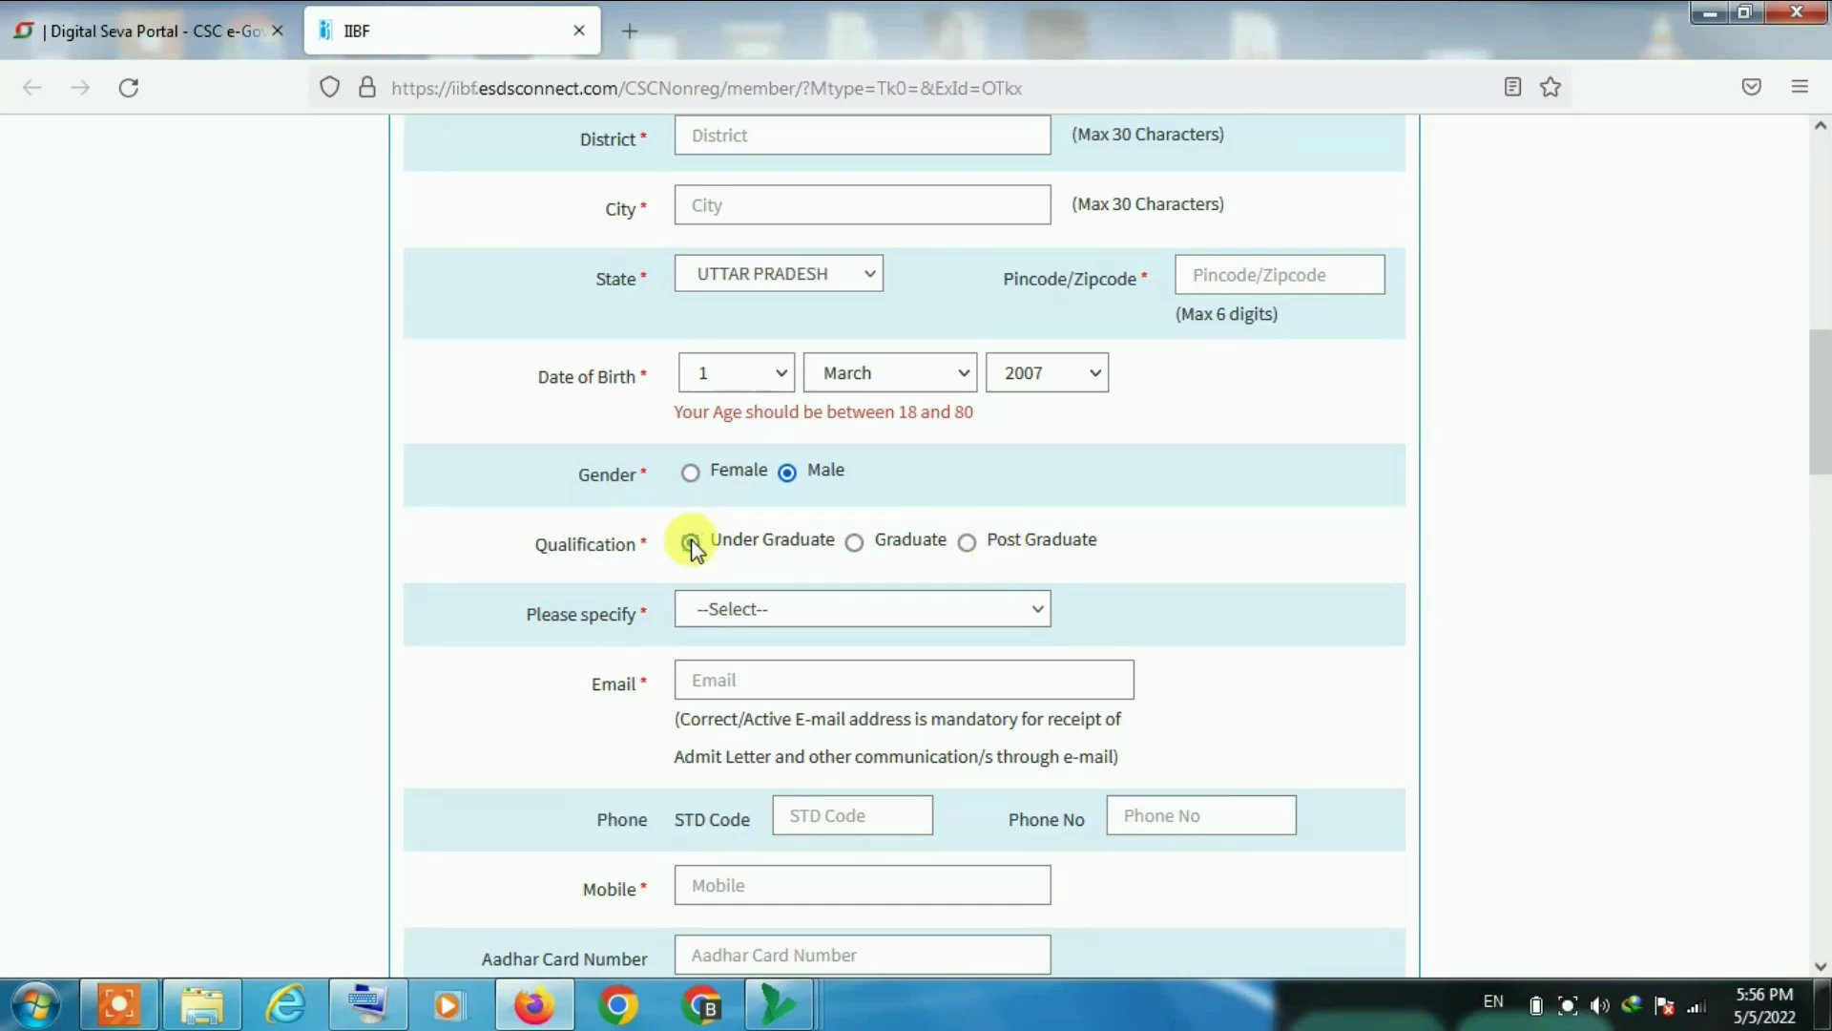
pyautogui.click(766, 609)
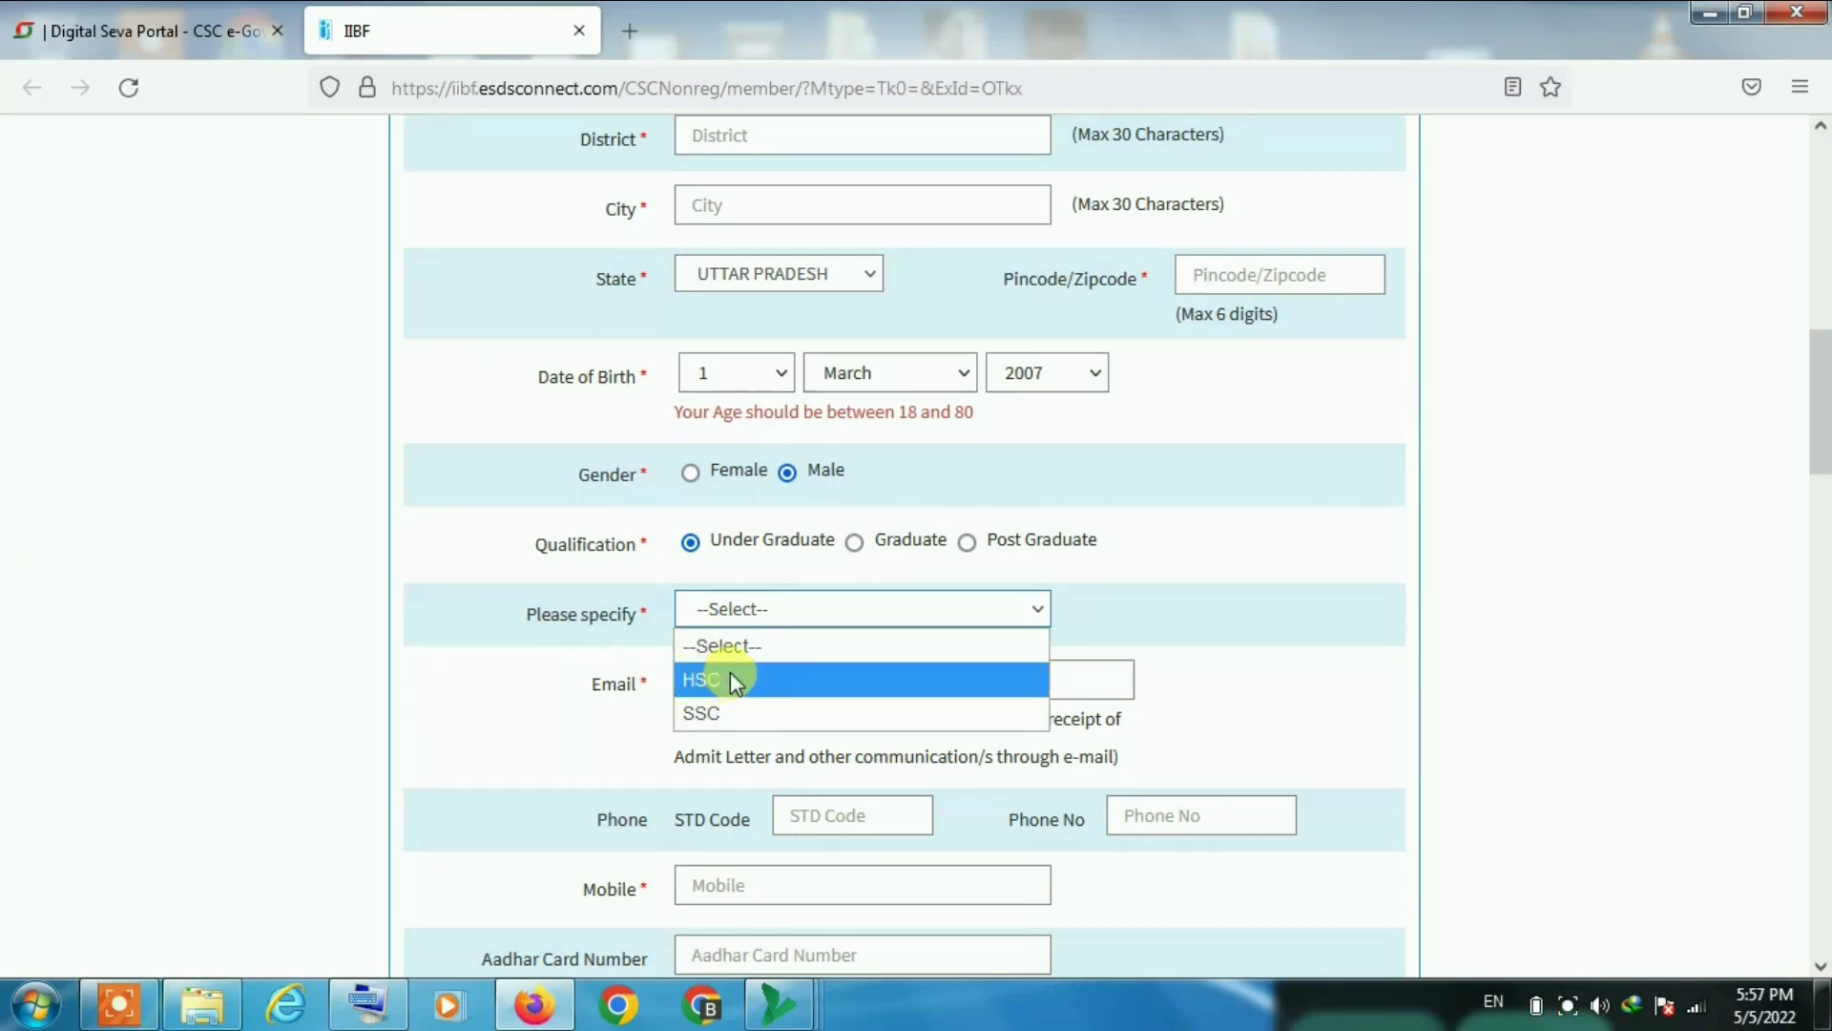
pyautogui.click(714, 679)
# Go through the Email, Mobile and Aadhar Card Number fields of the application form
pyautogui.click(702, 681)
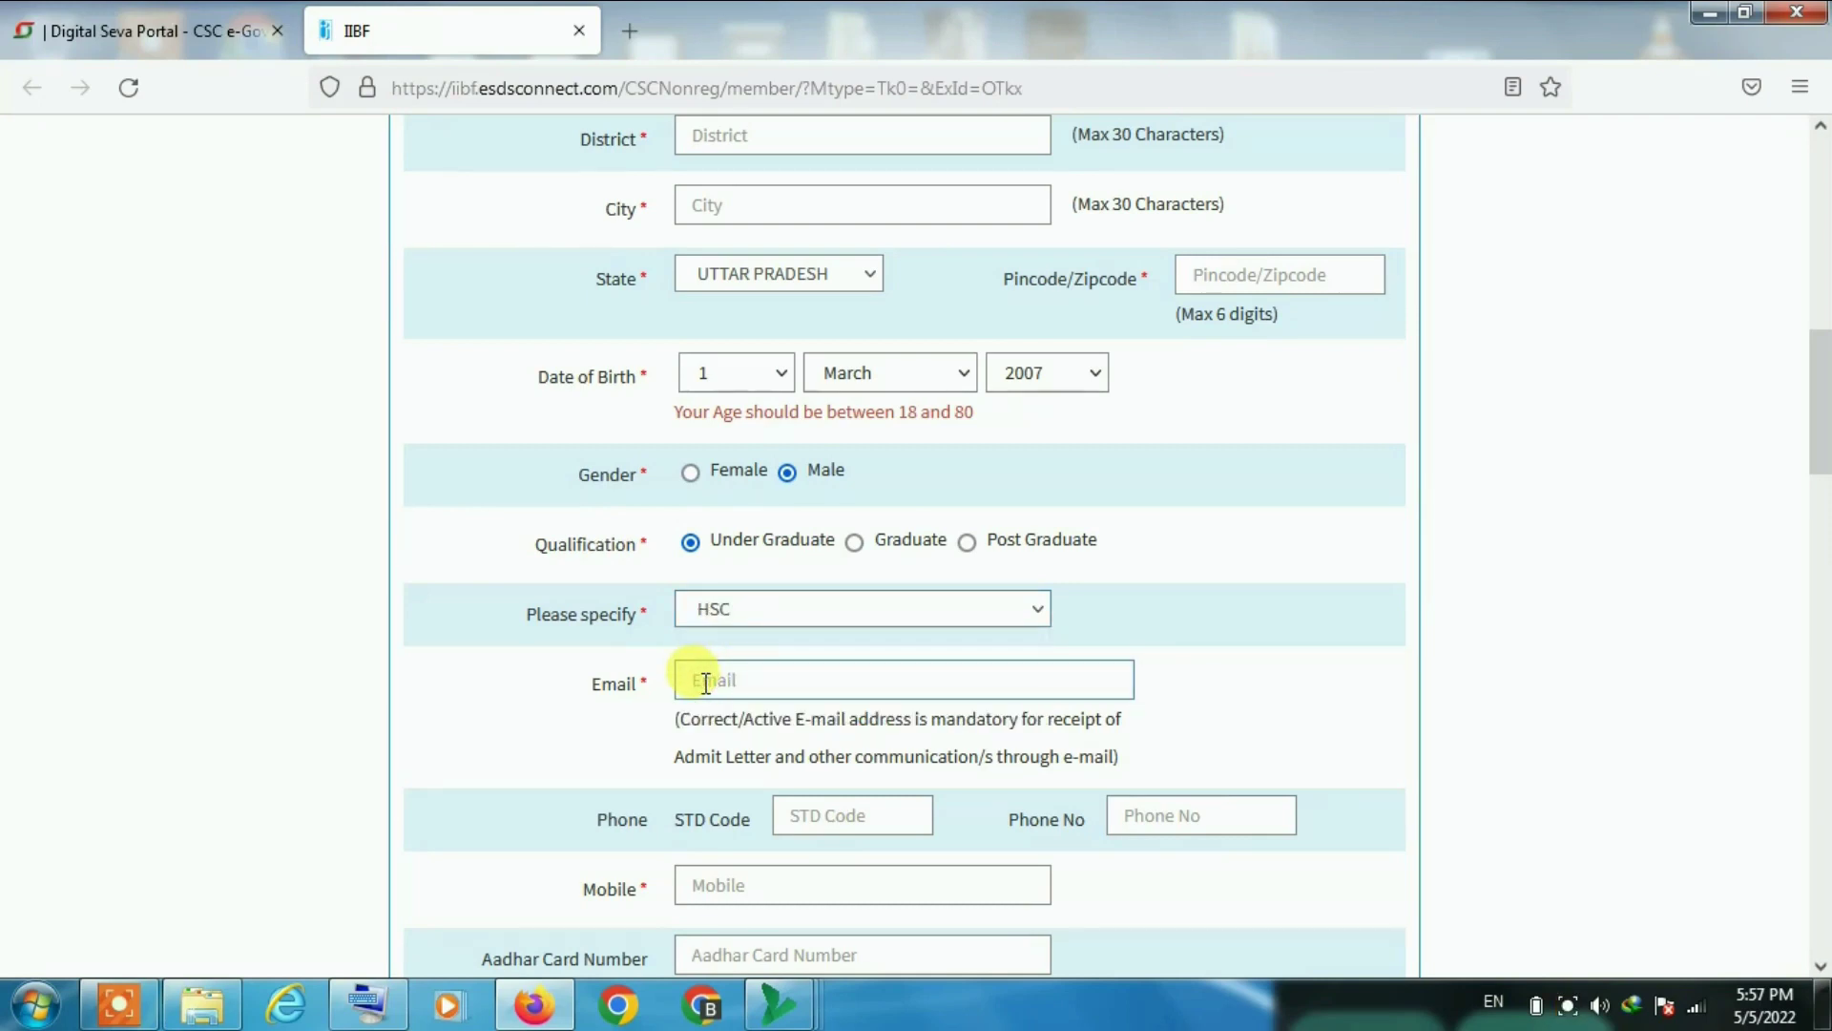
pyautogui.click(714, 885)
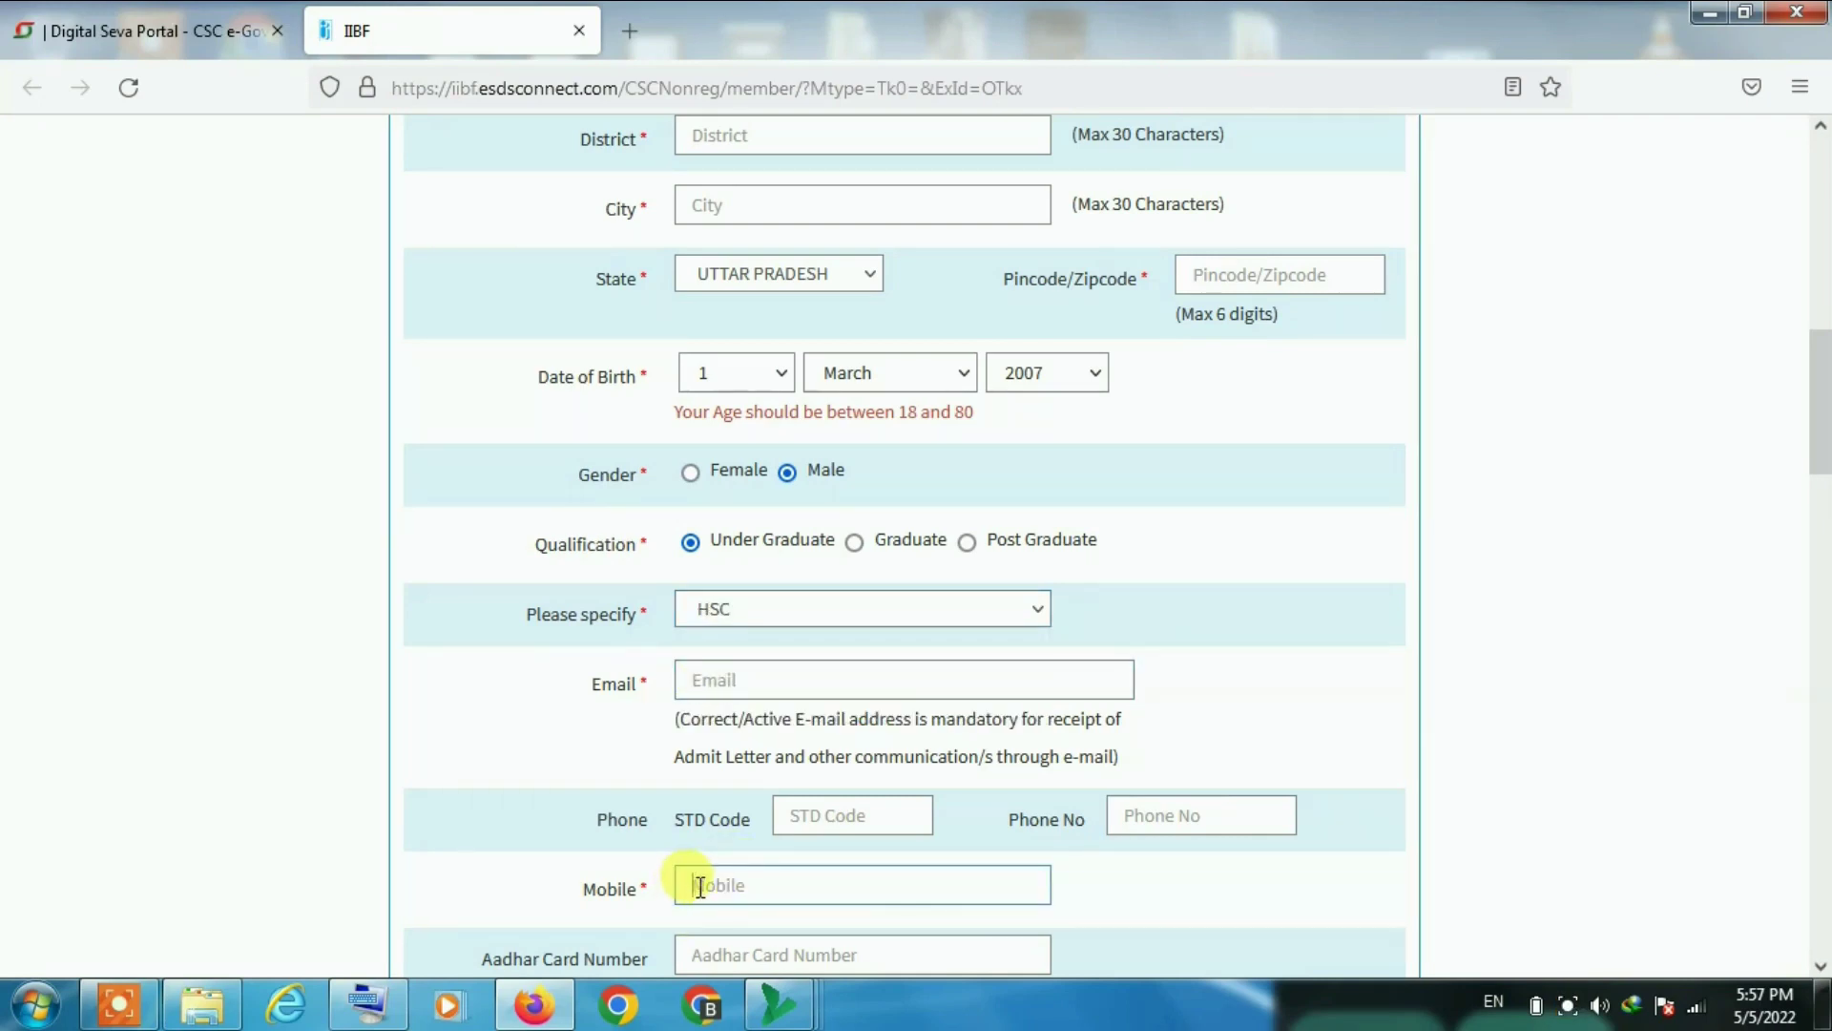
pyautogui.moveTo(1823, 353); pyautogui.dragTo(1823, 418)
pyautogui.click(716, 577)
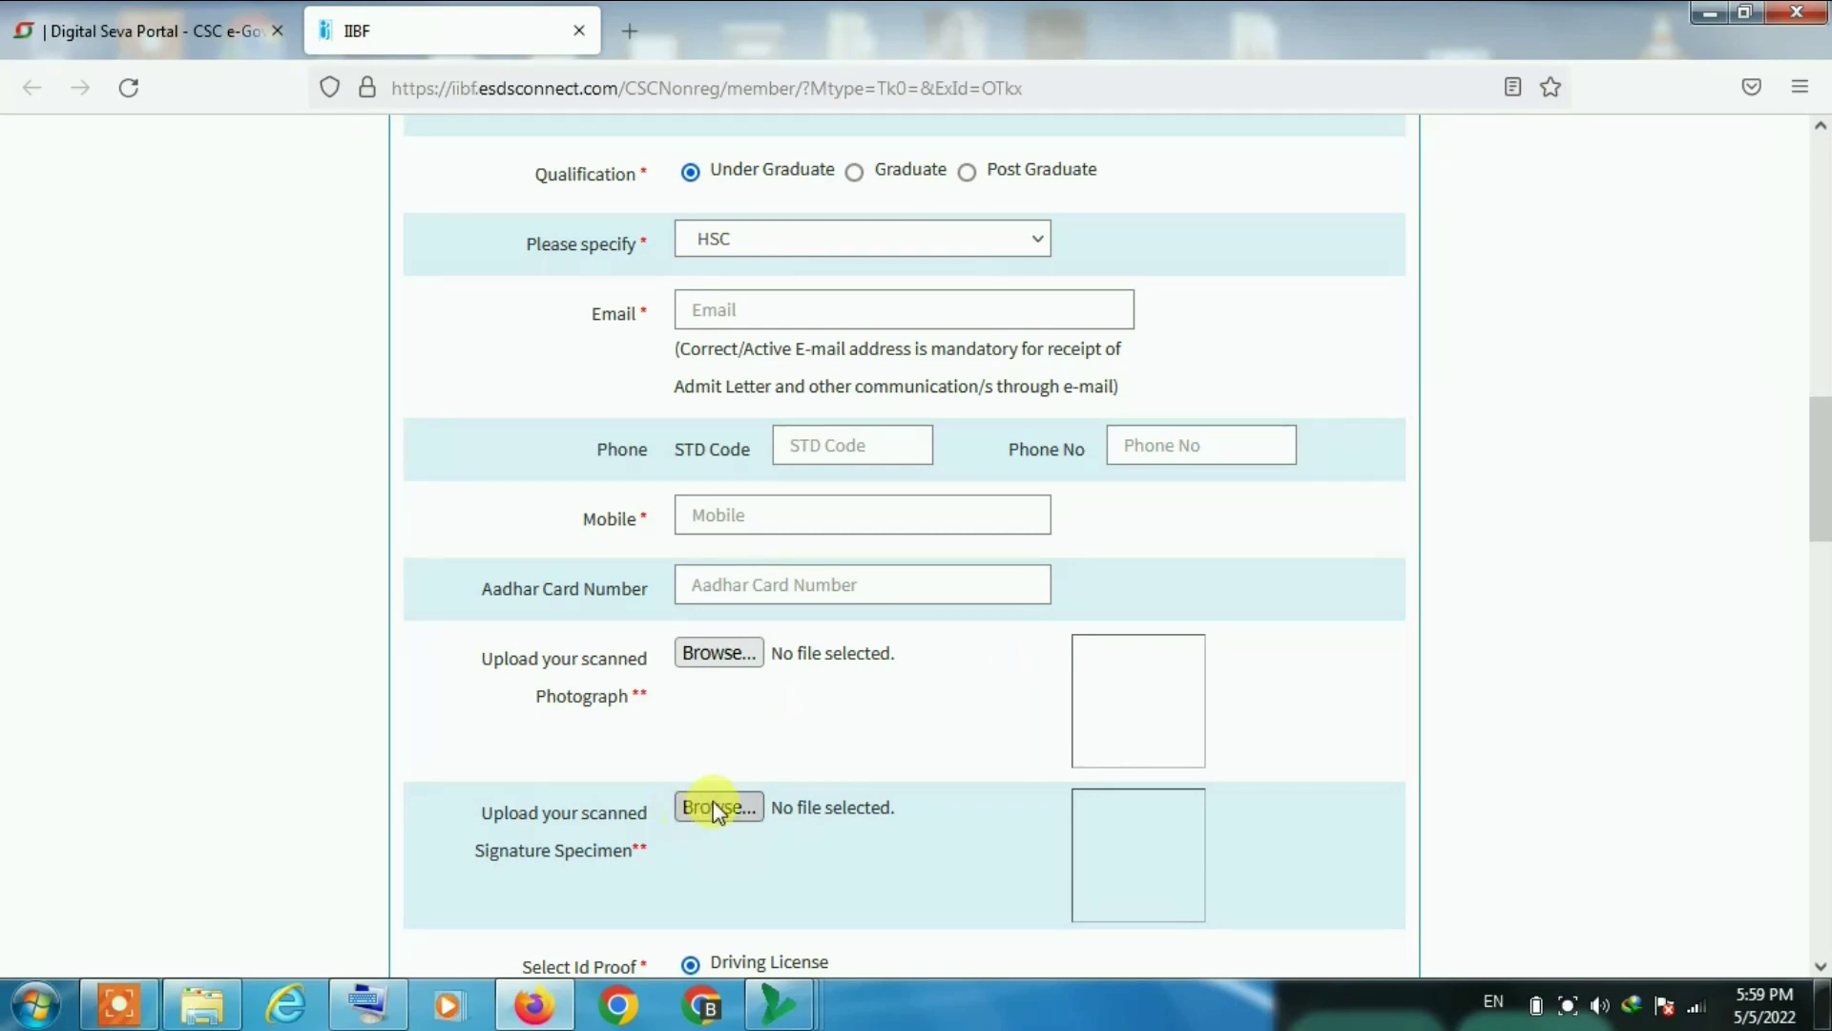
# Select Pan card as the ID proof and activate the ID No. field for entry
pyautogui.scroll(-4, 708, 817)
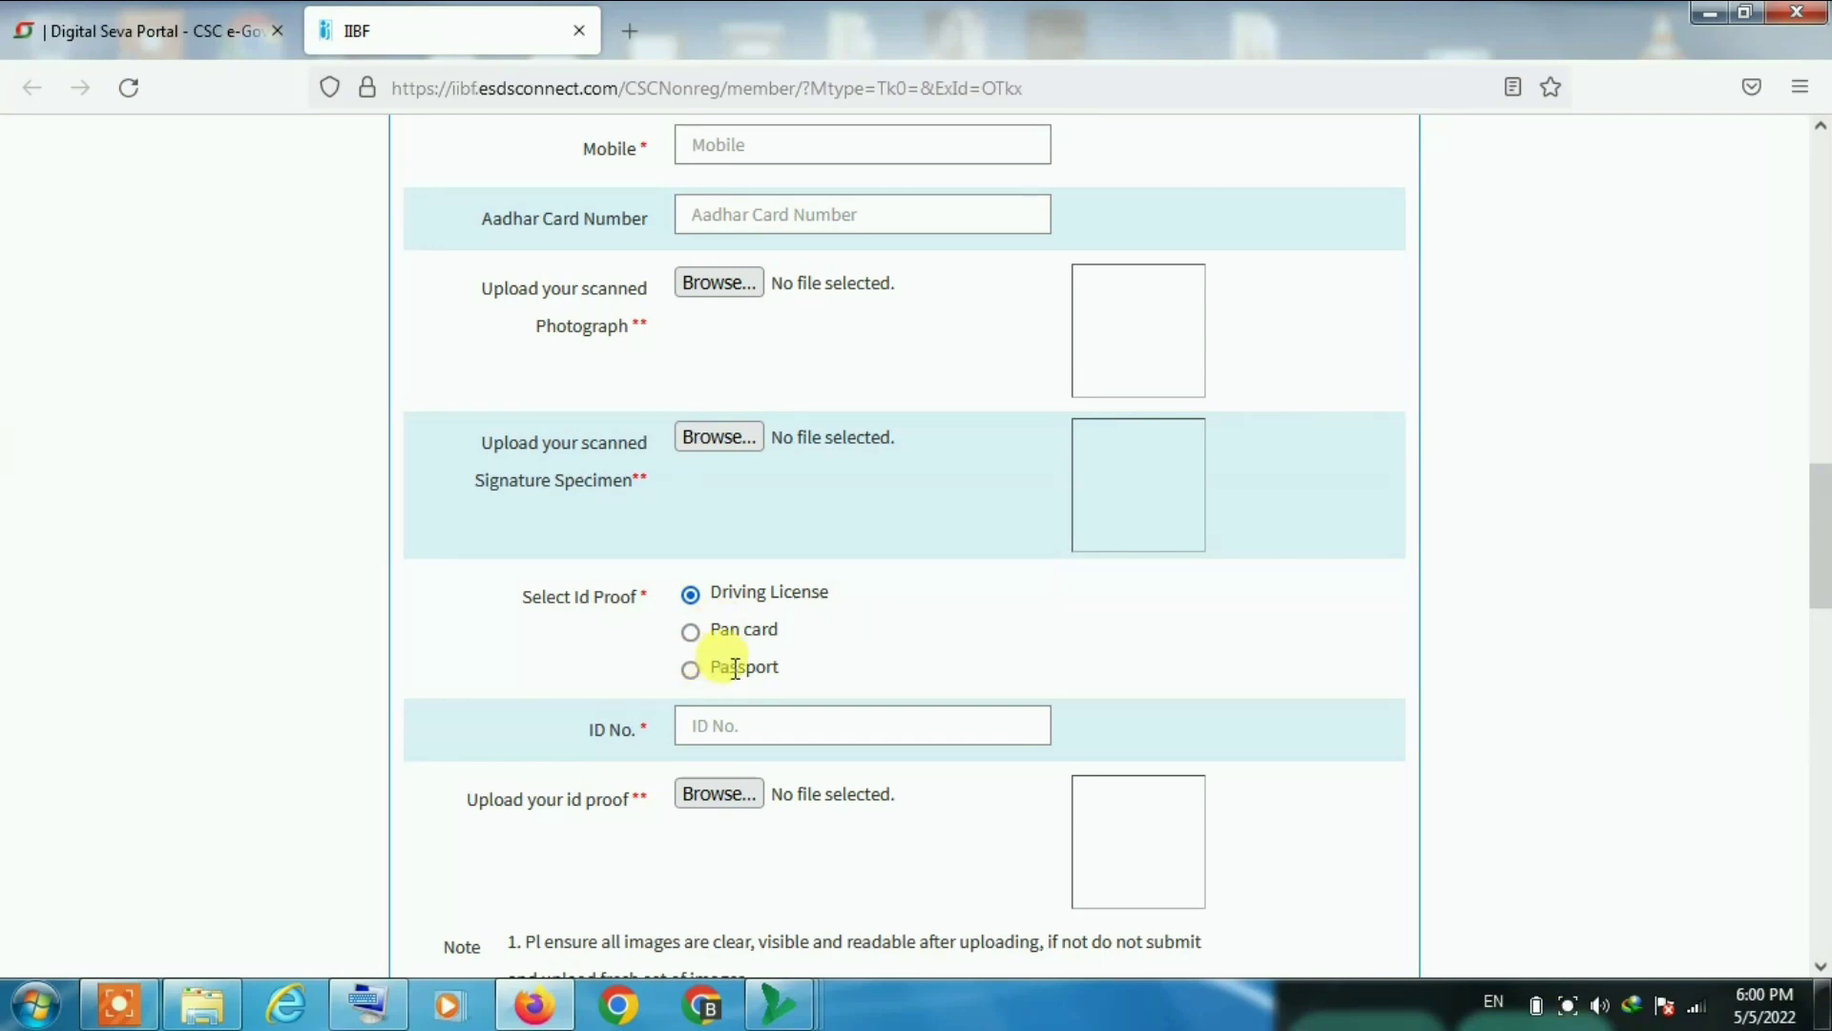
pyautogui.click(691, 631)
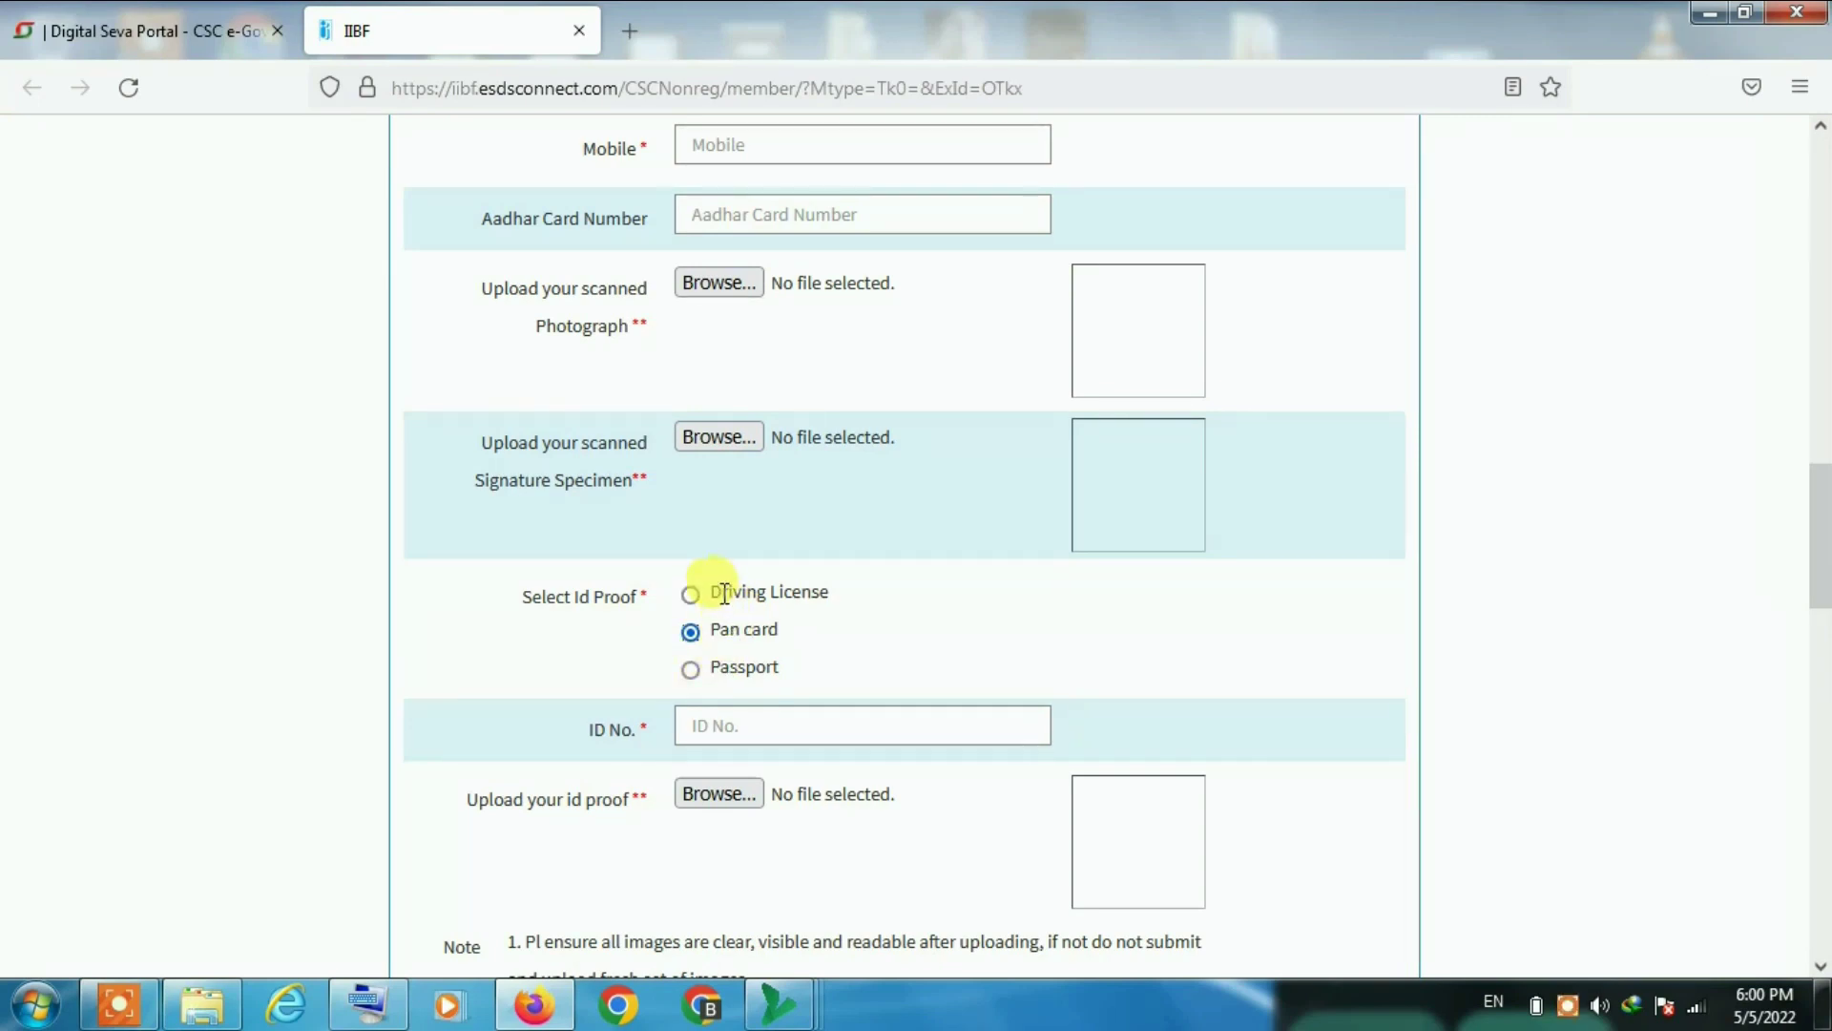
pyautogui.click(699, 725)
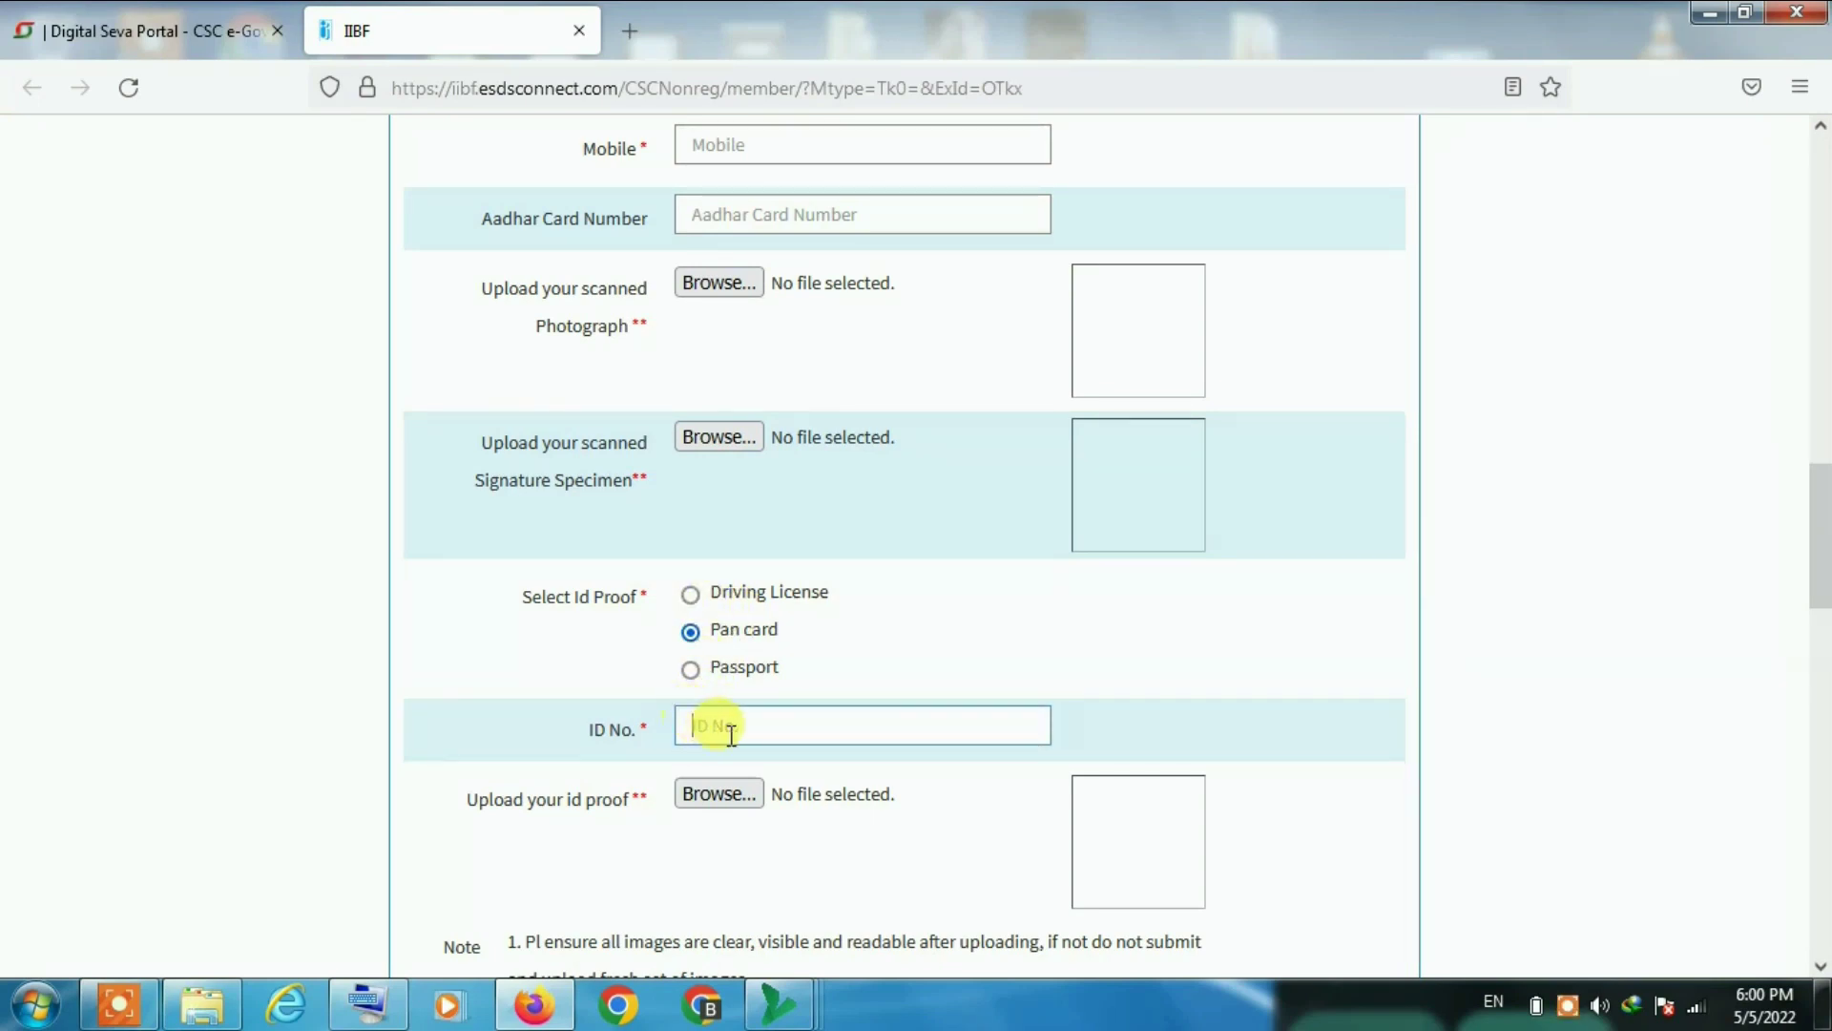
# Open the file chooser for the ID proof upload and close it without choosing a file
pyautogui.click(710, 792)
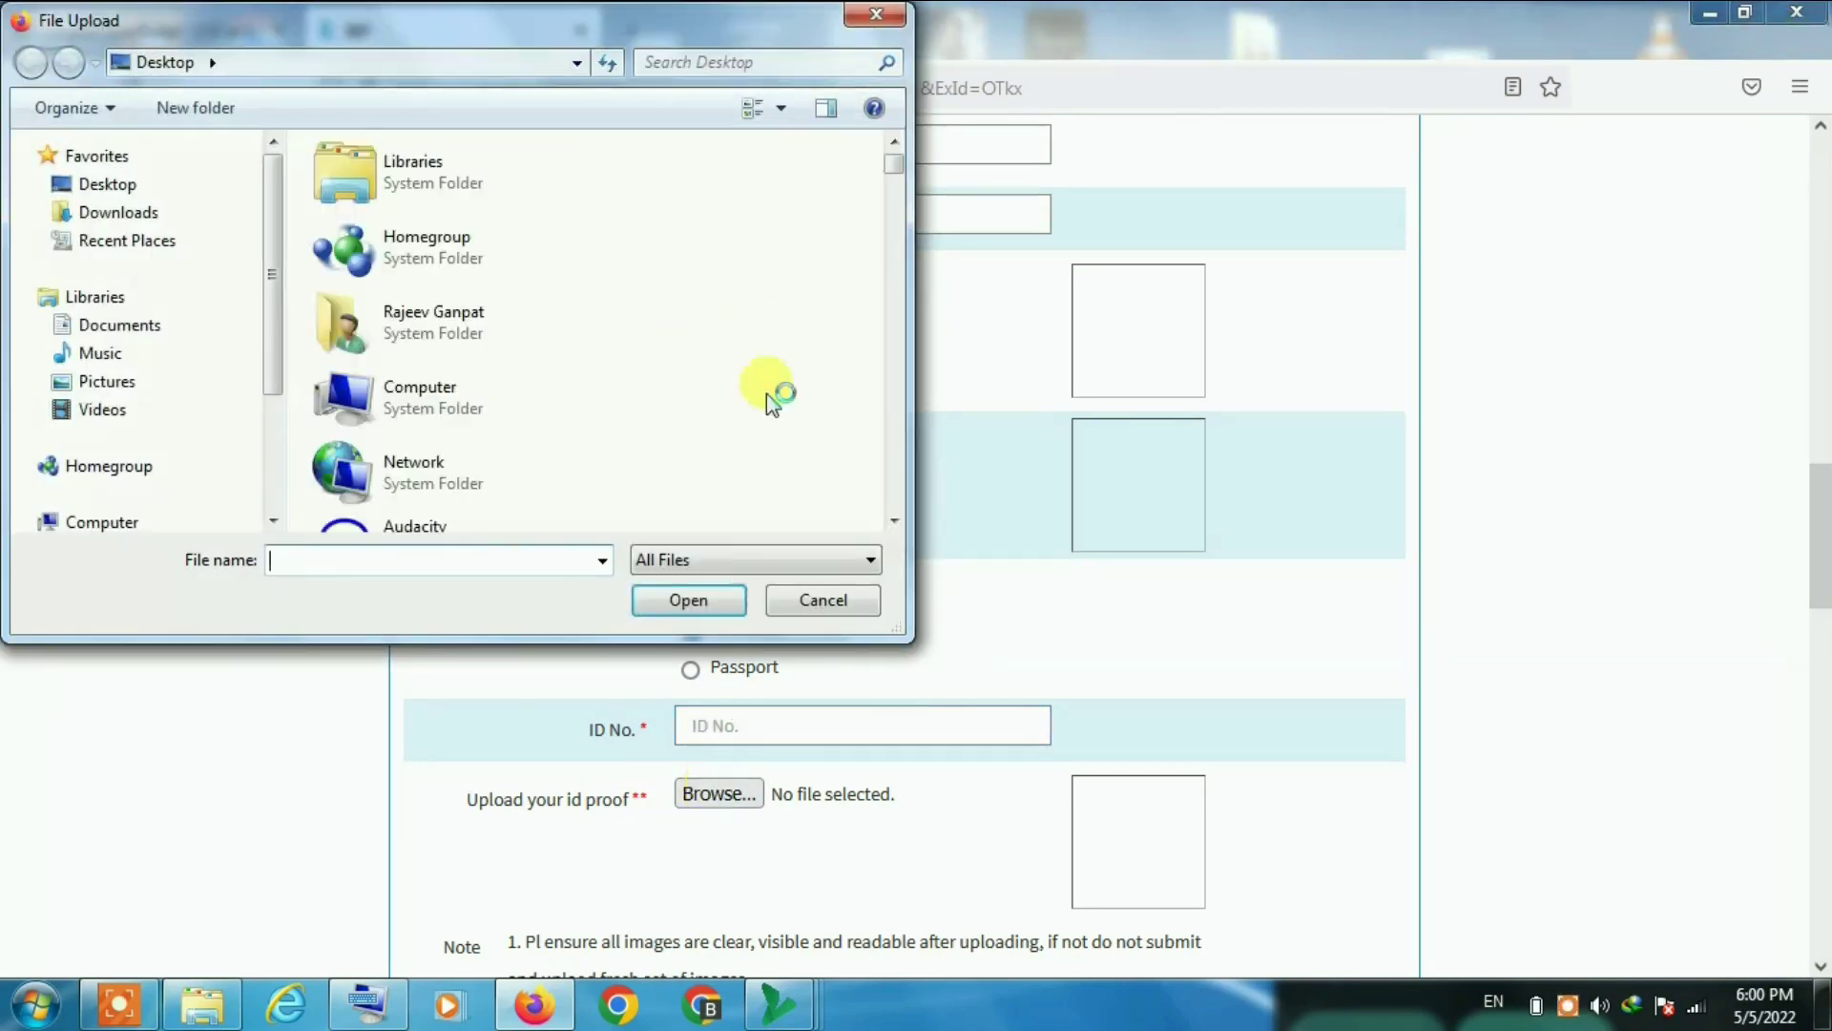
pyautogui.click(875, 14)
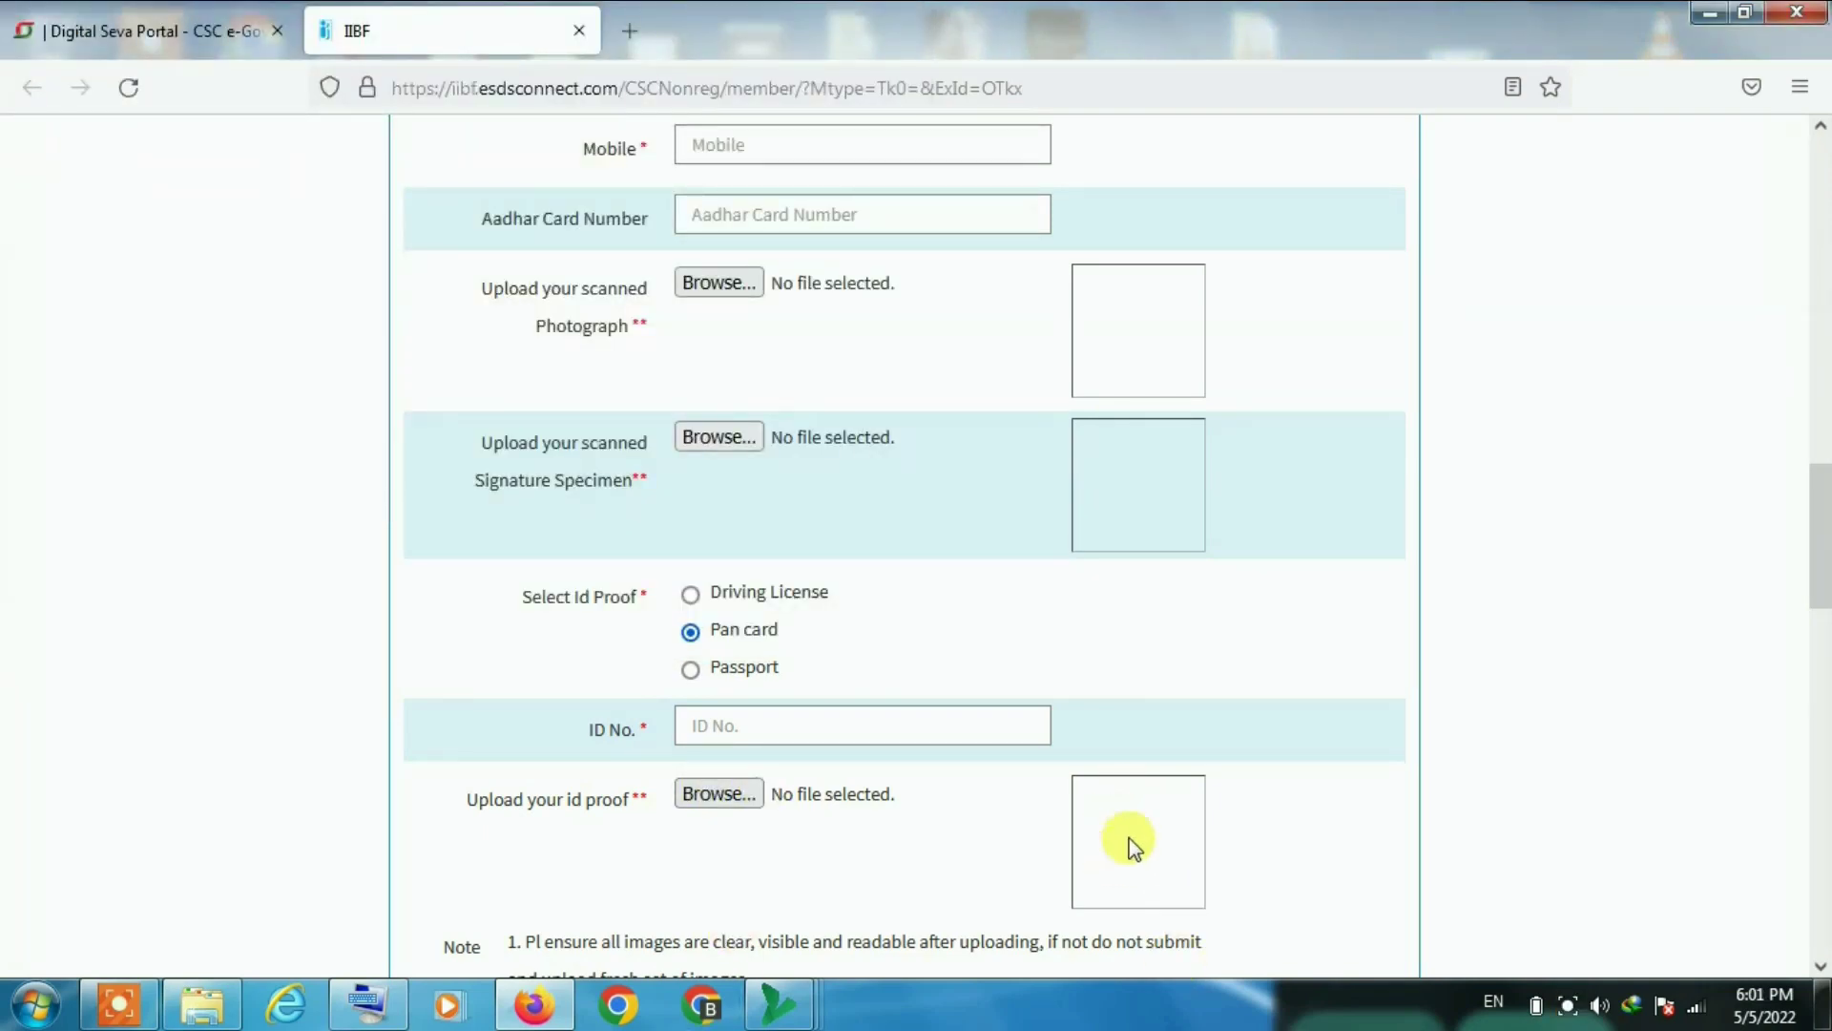
# Set the exam medium to HINDI and the centre name to Bijnor-Uttar Pradesh
pyautogui.moveTo(1821, 536); pyautogui.dragTo(1820, 755)
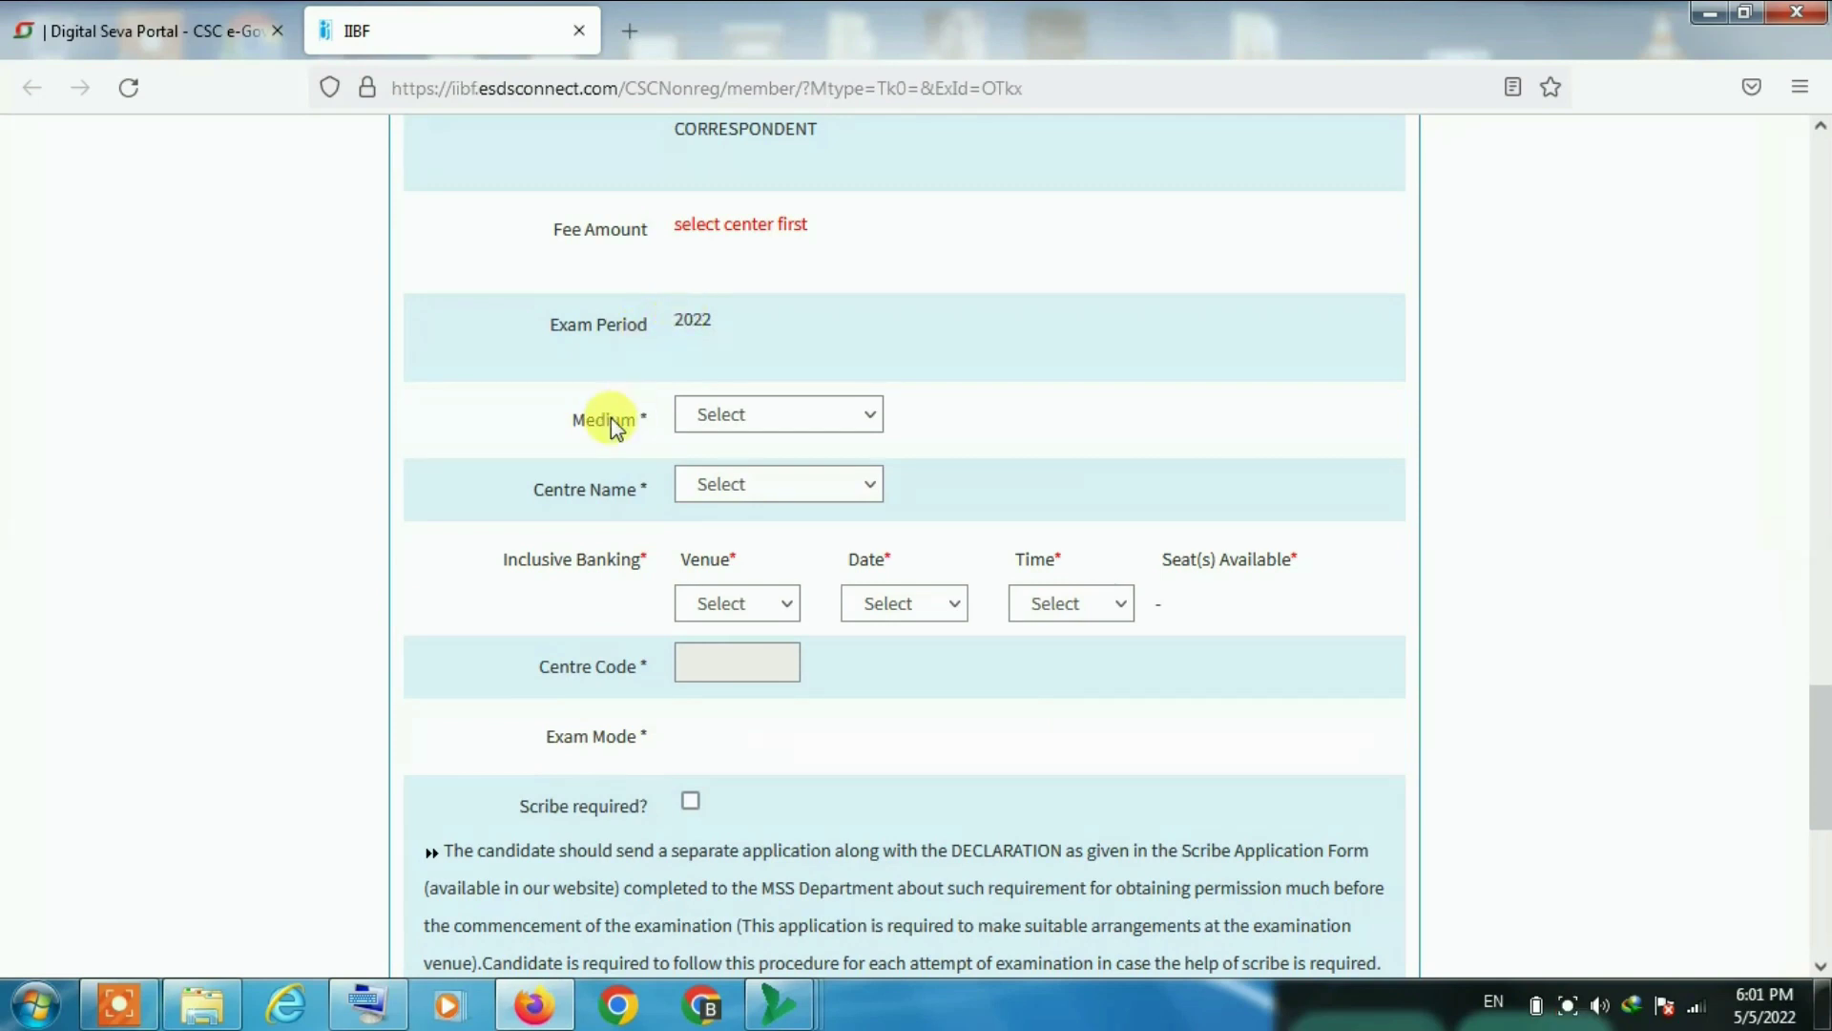
pyautogui.click(727, 410)
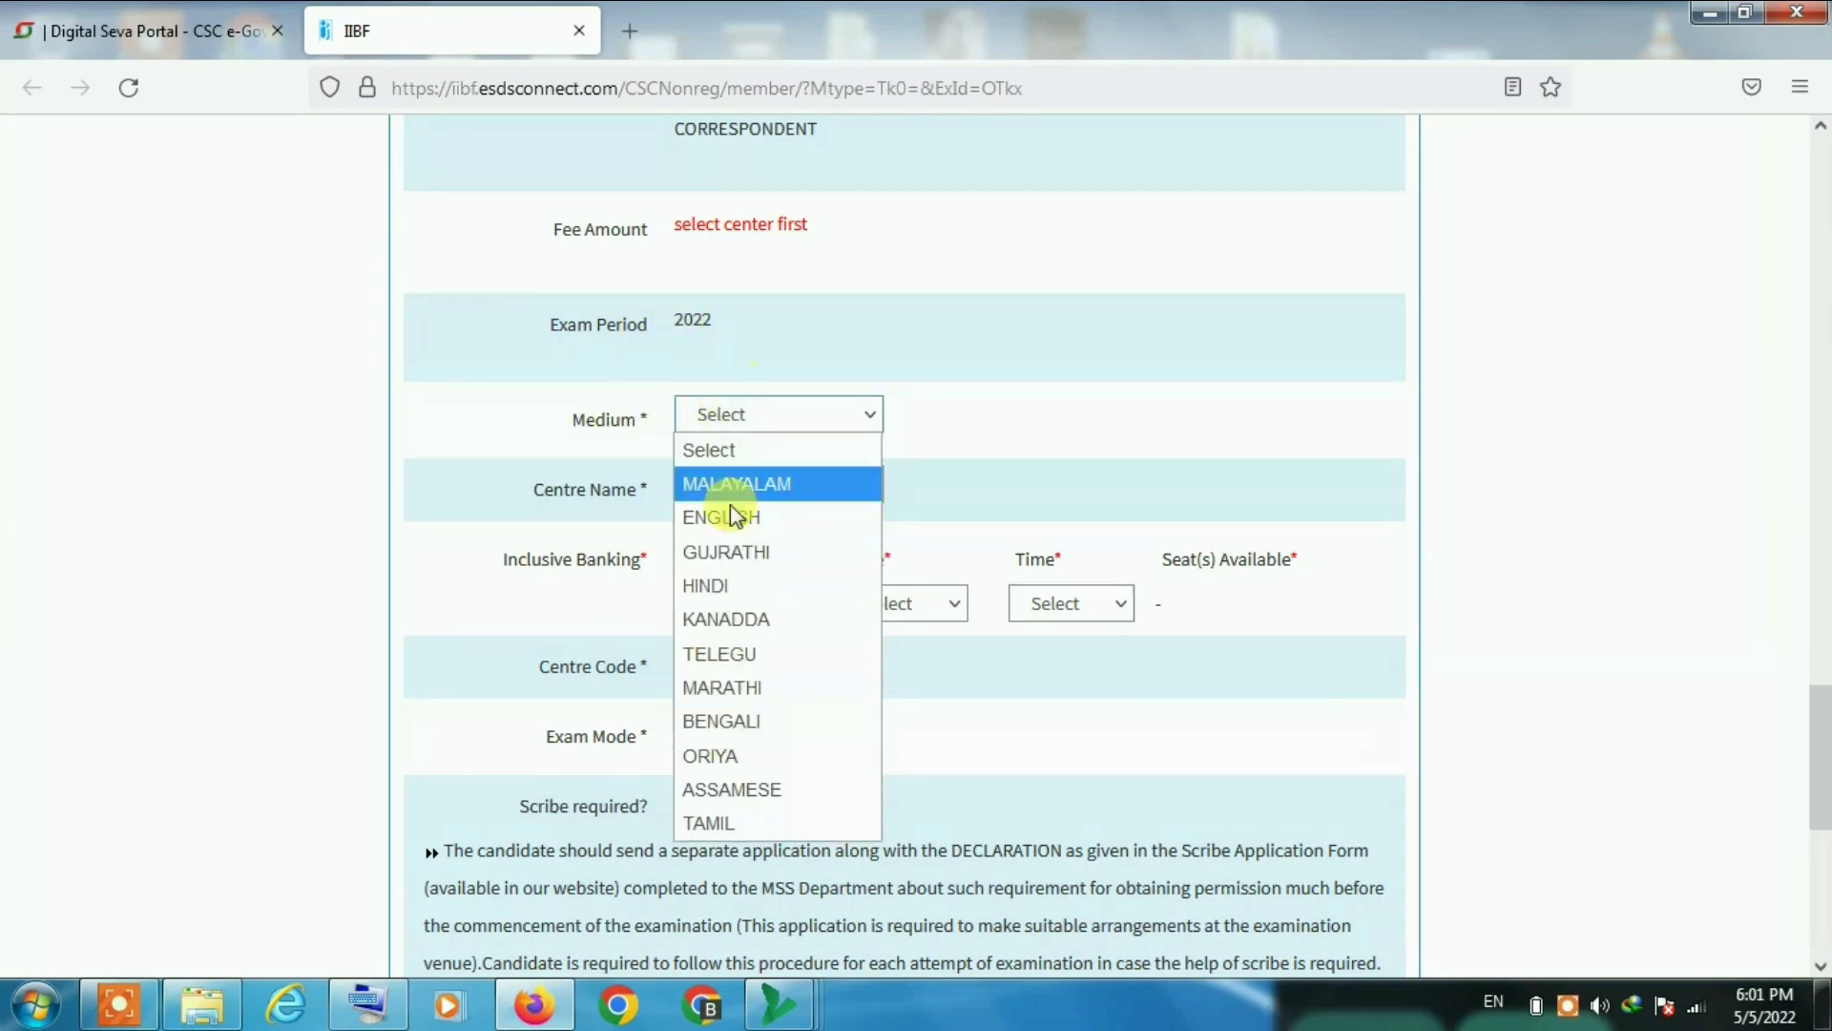
pyautogui.click(721, 582)
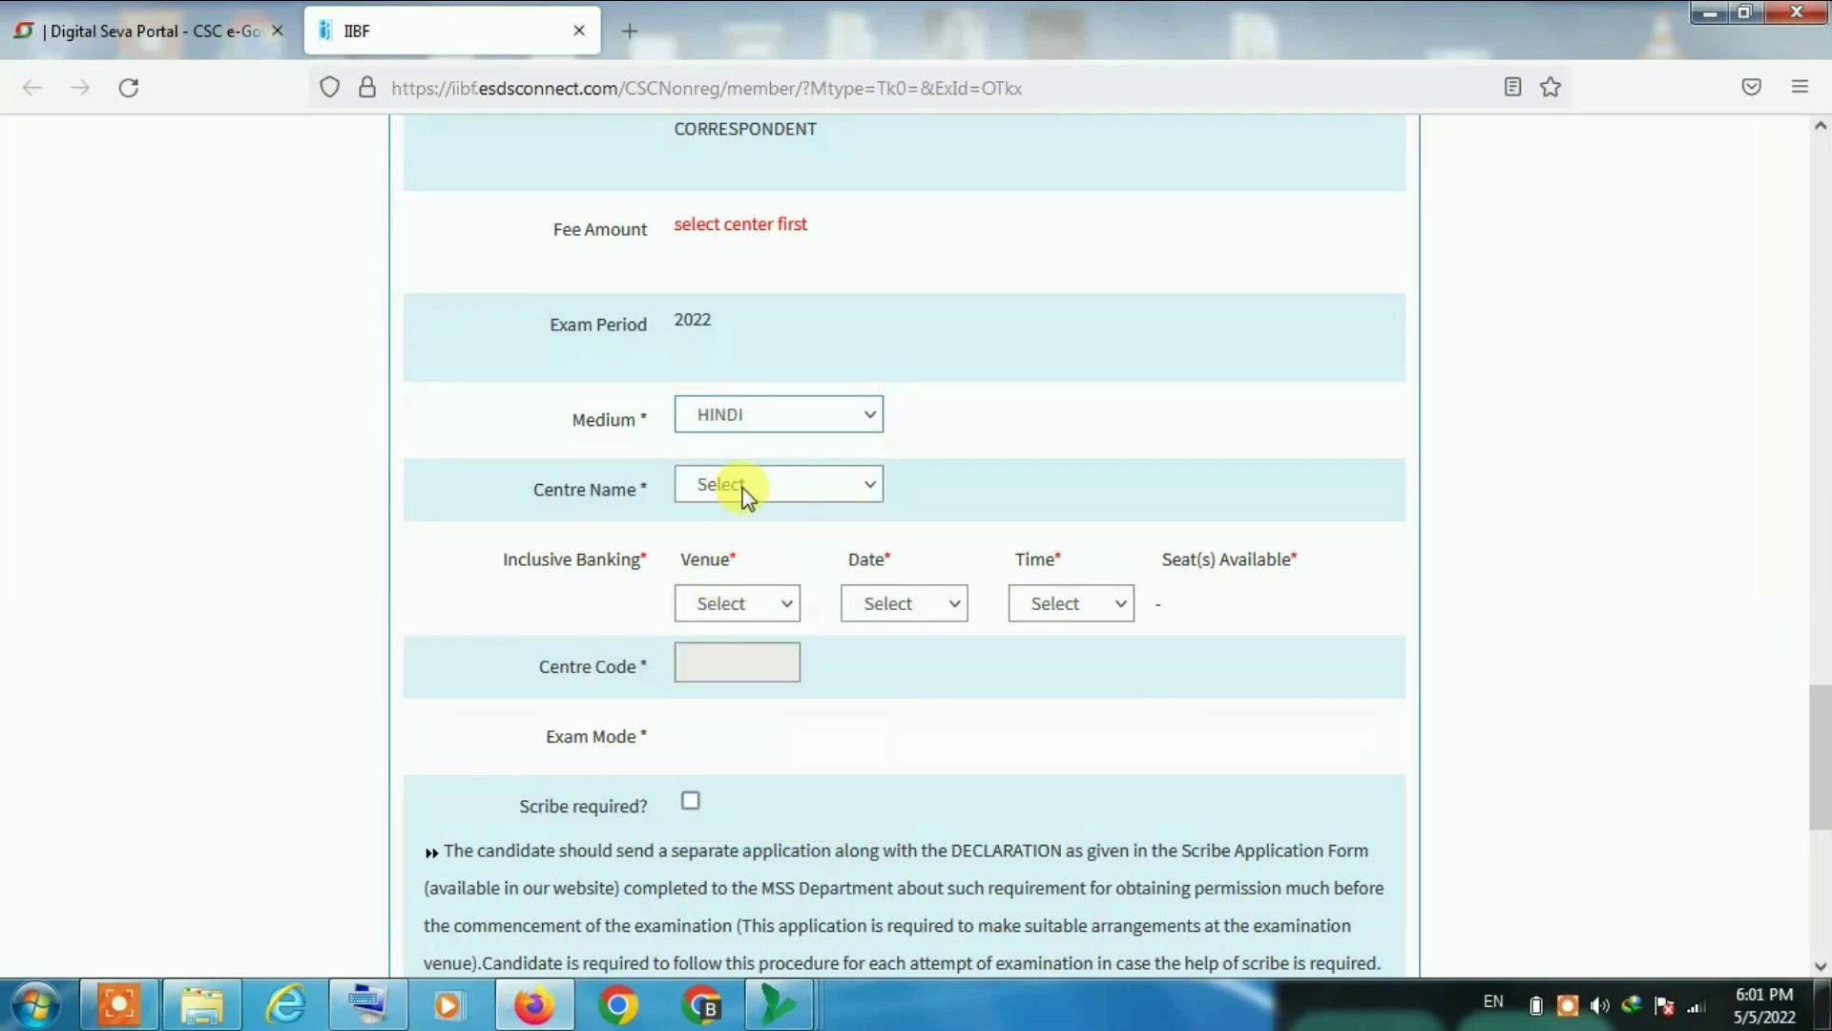
pyautogui.click(776, 480)
pyautogui.moveTo(1074, 523); pyautogui.dragTo(1073, 591)
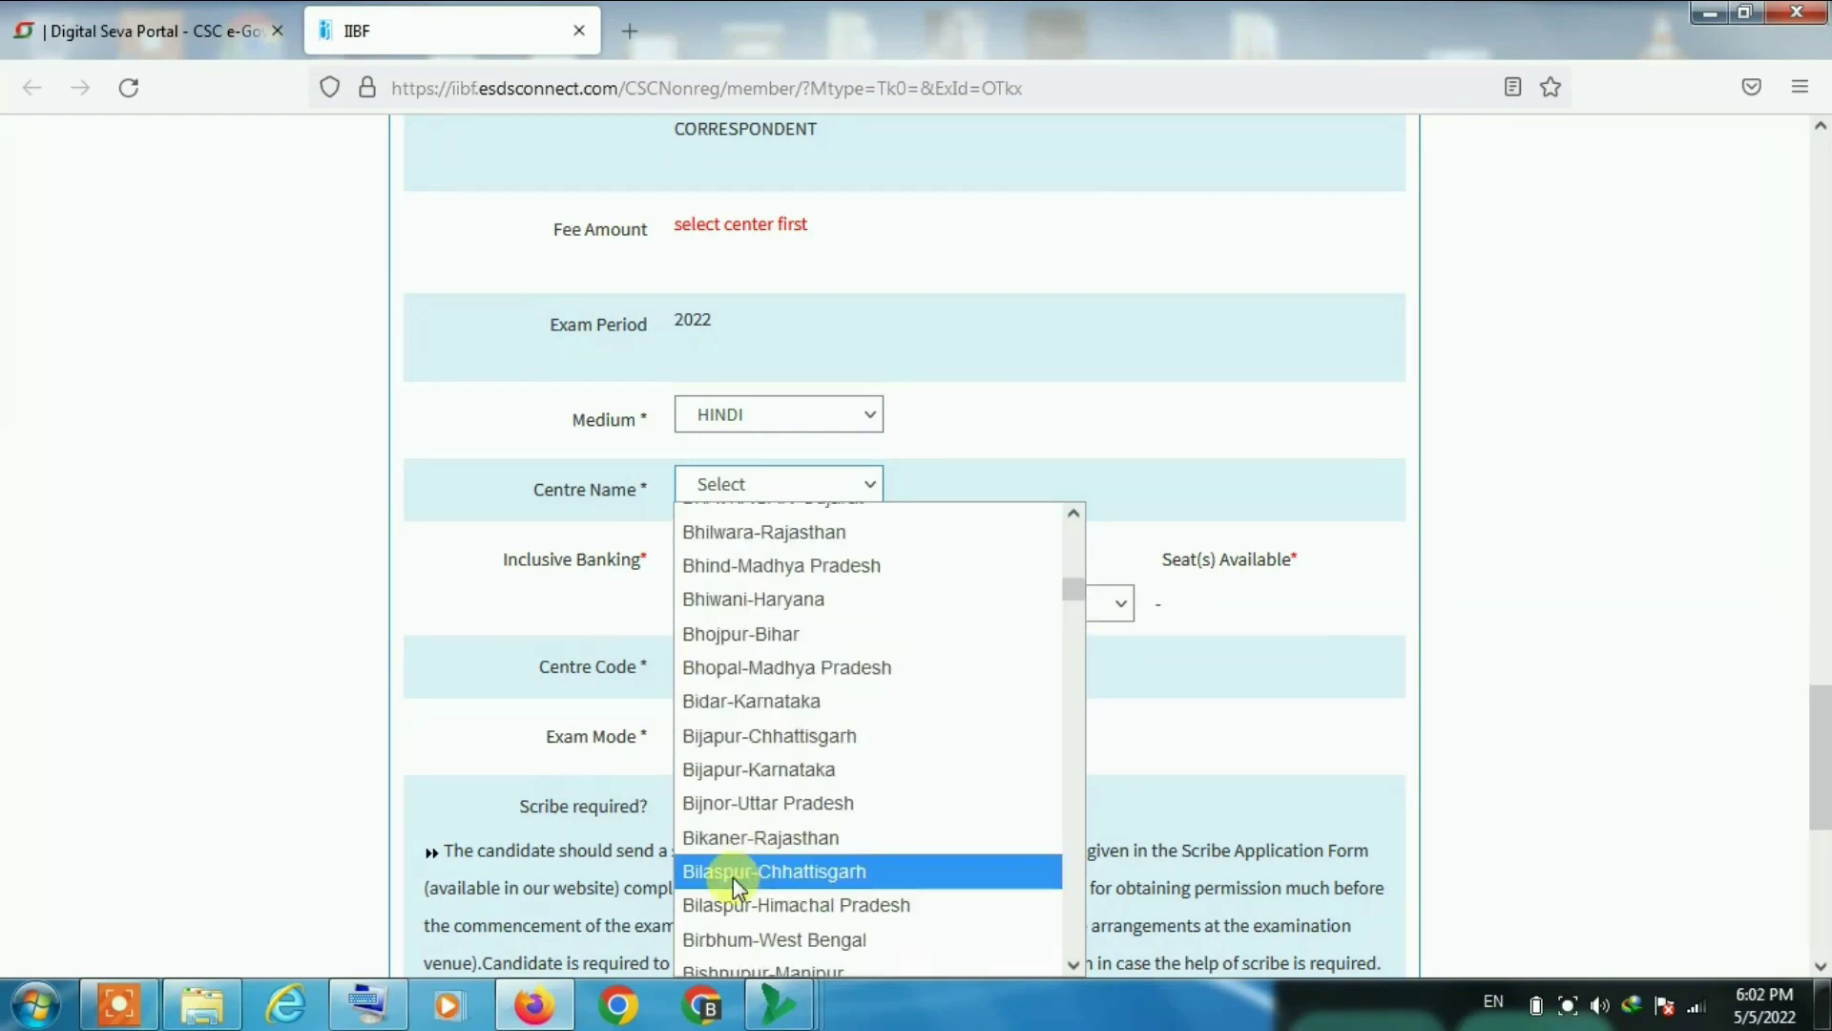
pyautogui.click(724, 807)
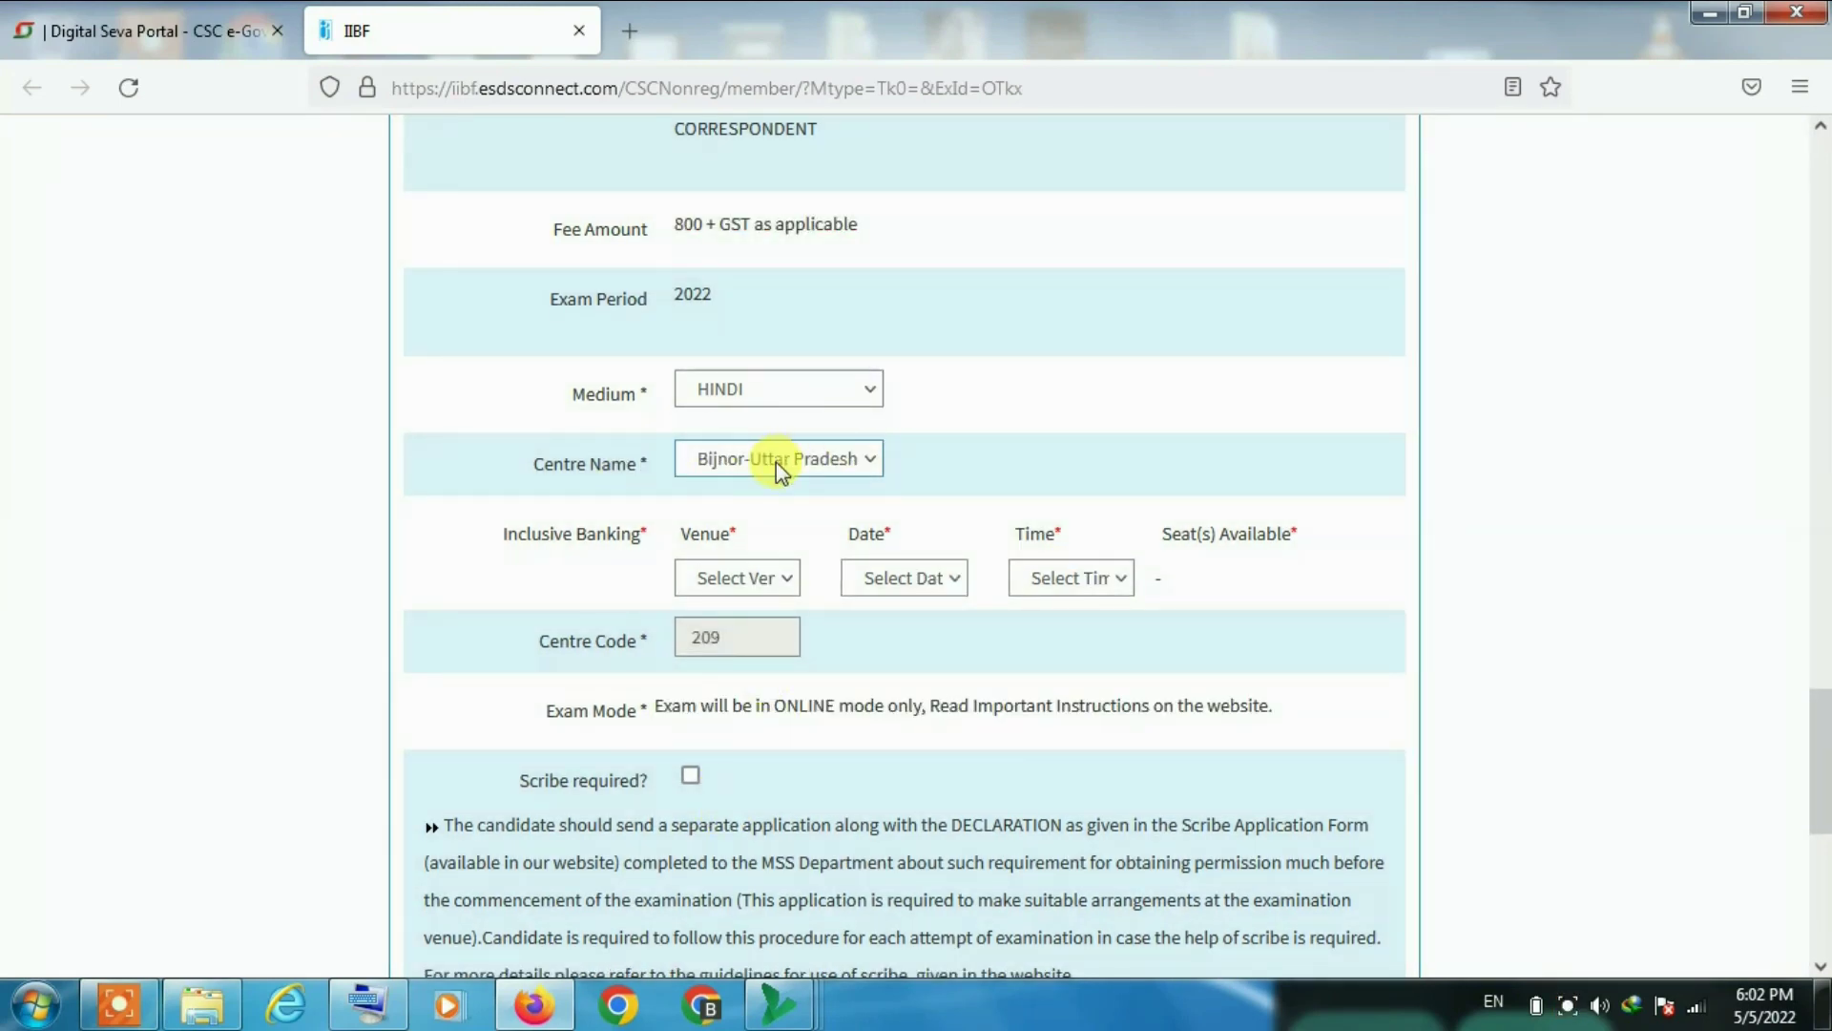
# Select the CSC ACADEMY KHANPUR venue for Inclusive Banking with the 10-May-2022, 12.30 PM exam slot
pyautogui.click(737, 580)
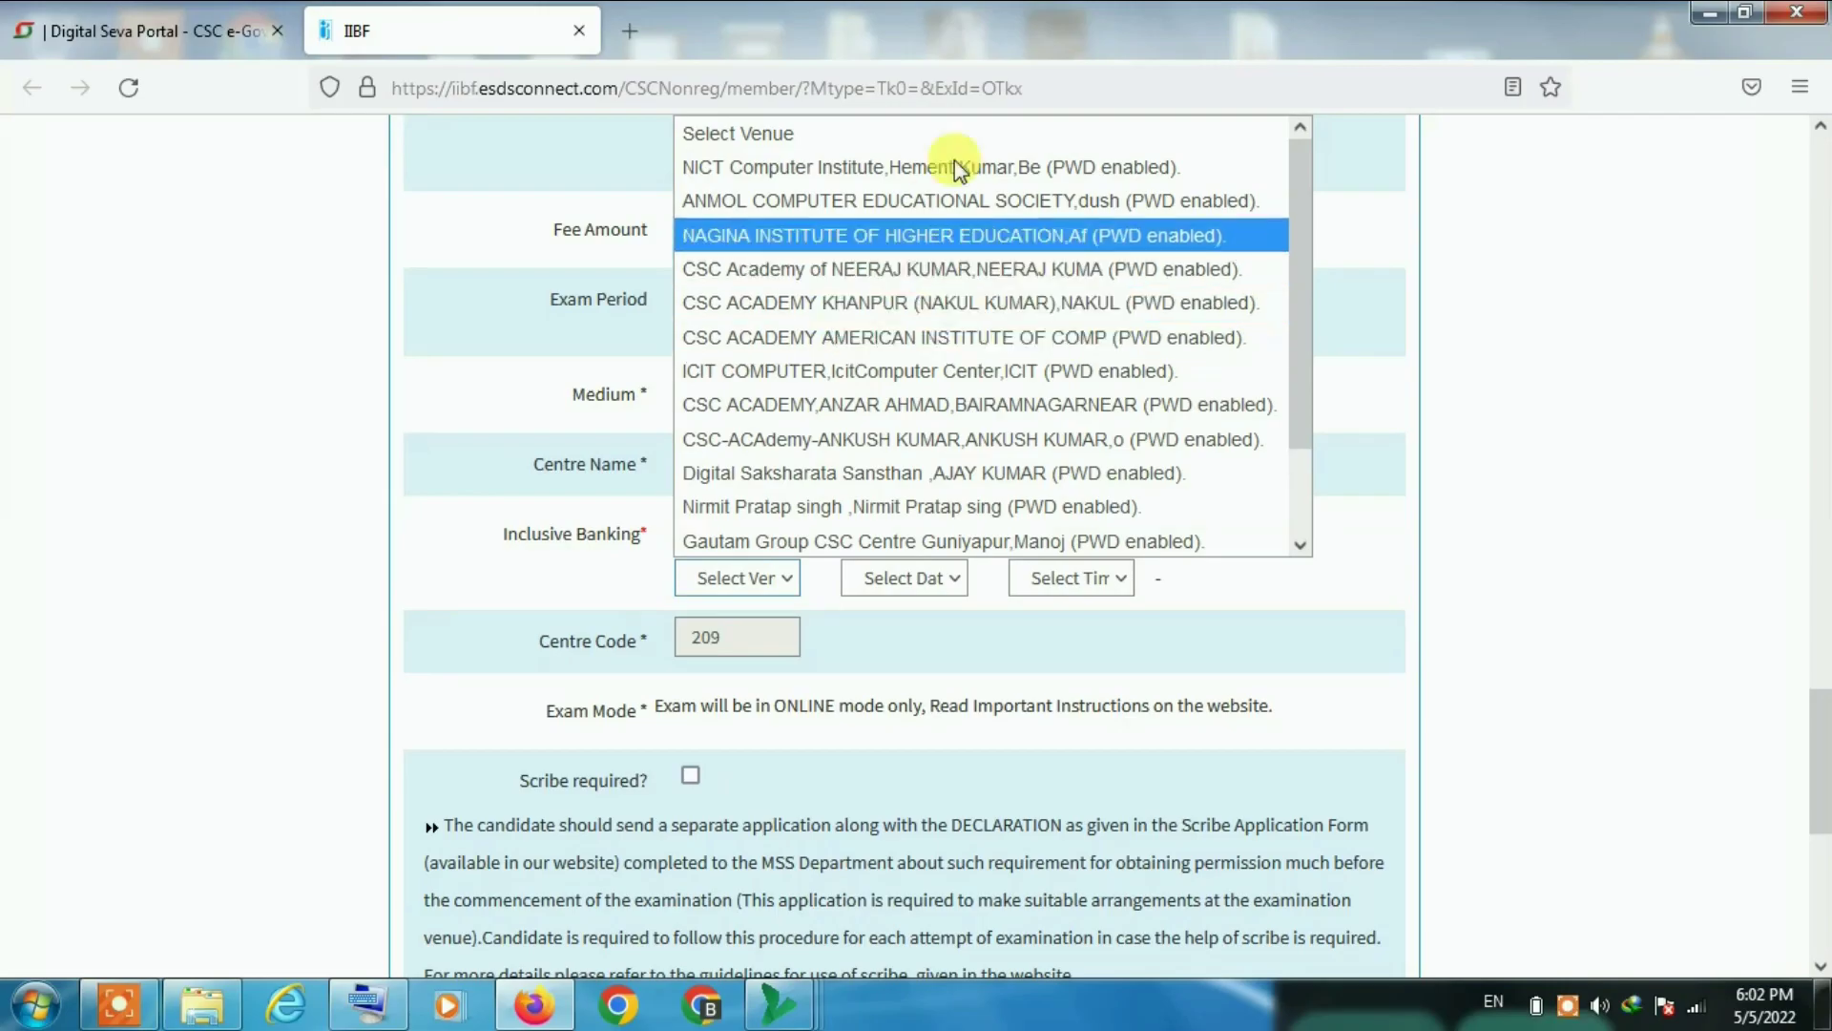
pyautogui.click(846, 303)
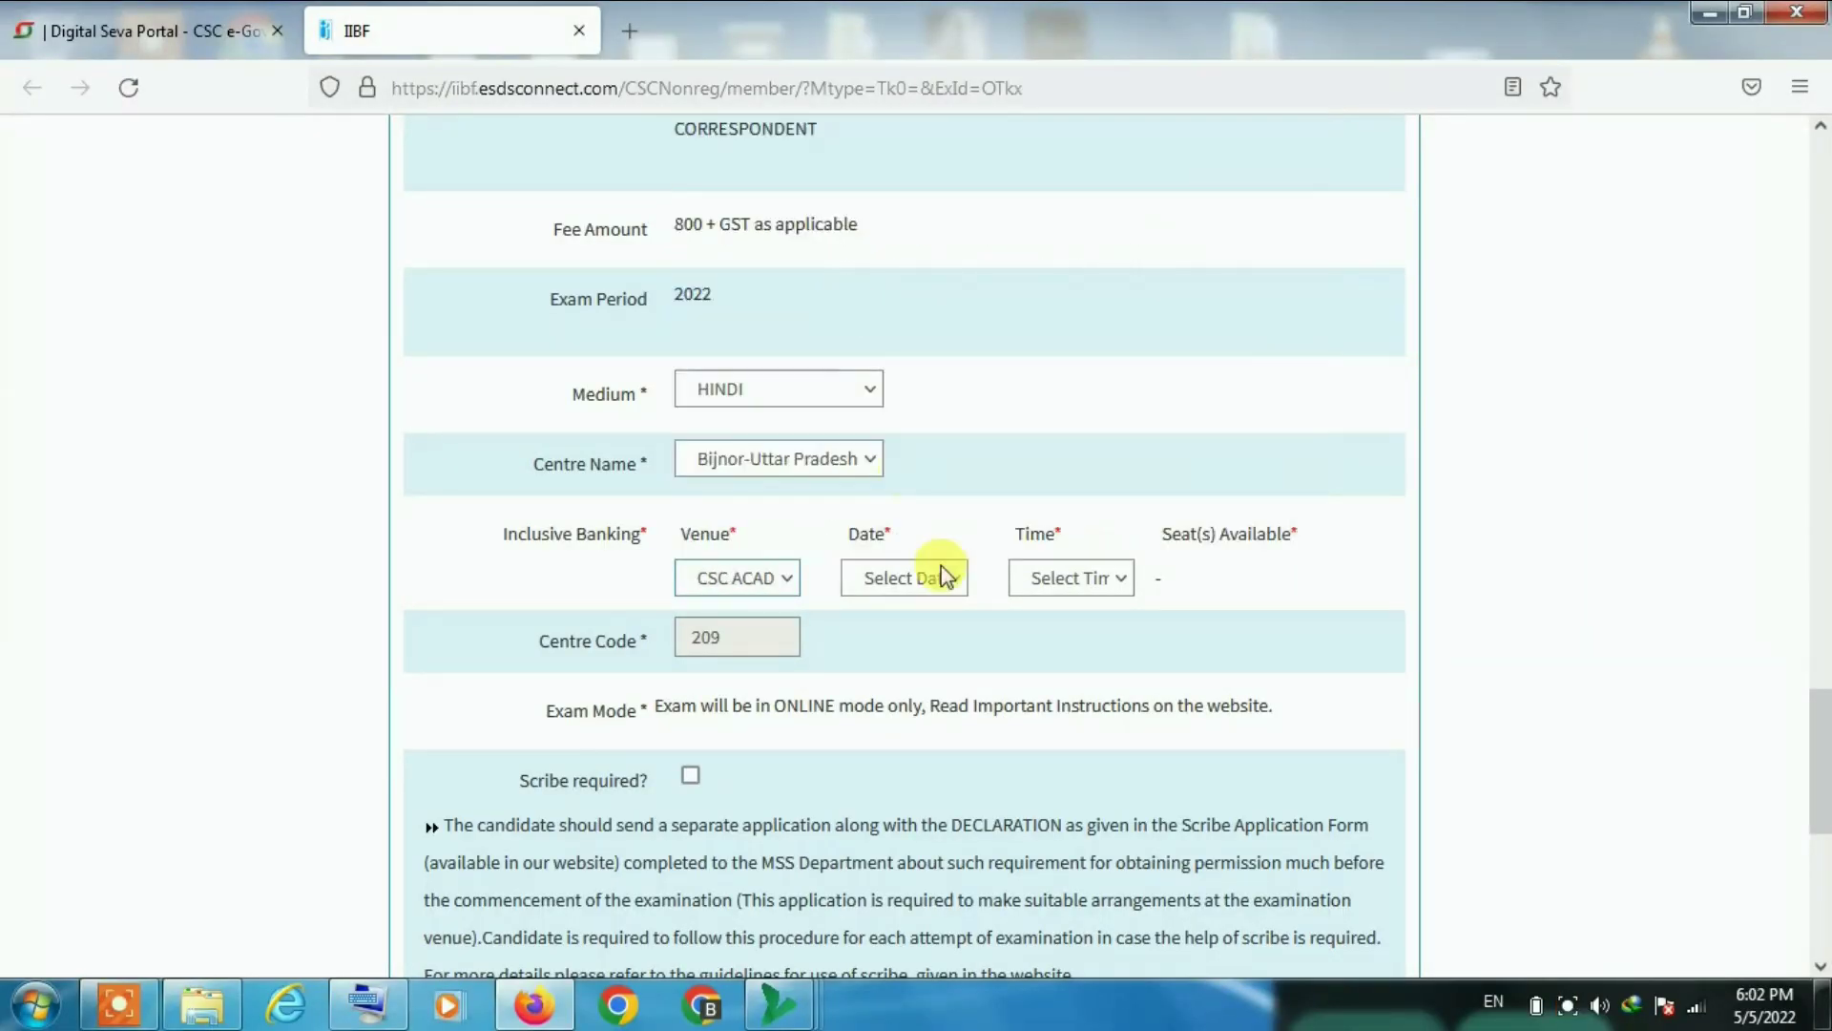
pyautogui.click(940, 592)
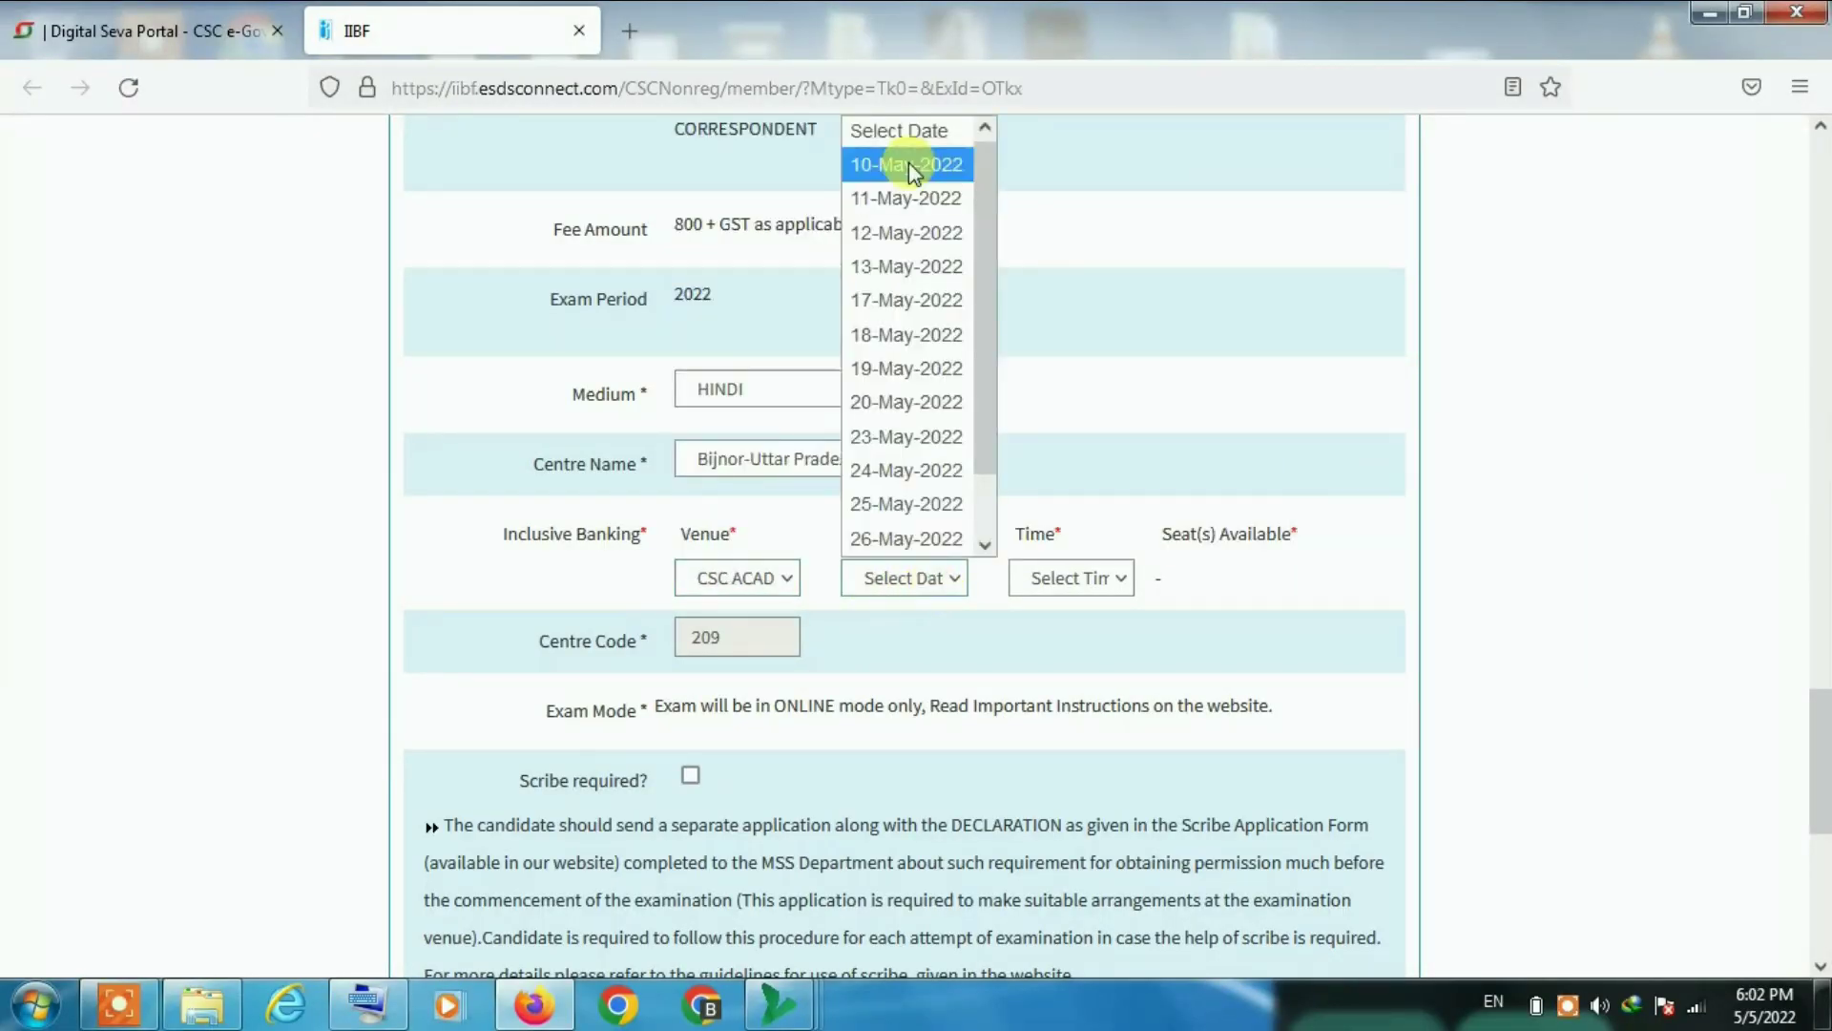
pyautogui.click(909, 162)
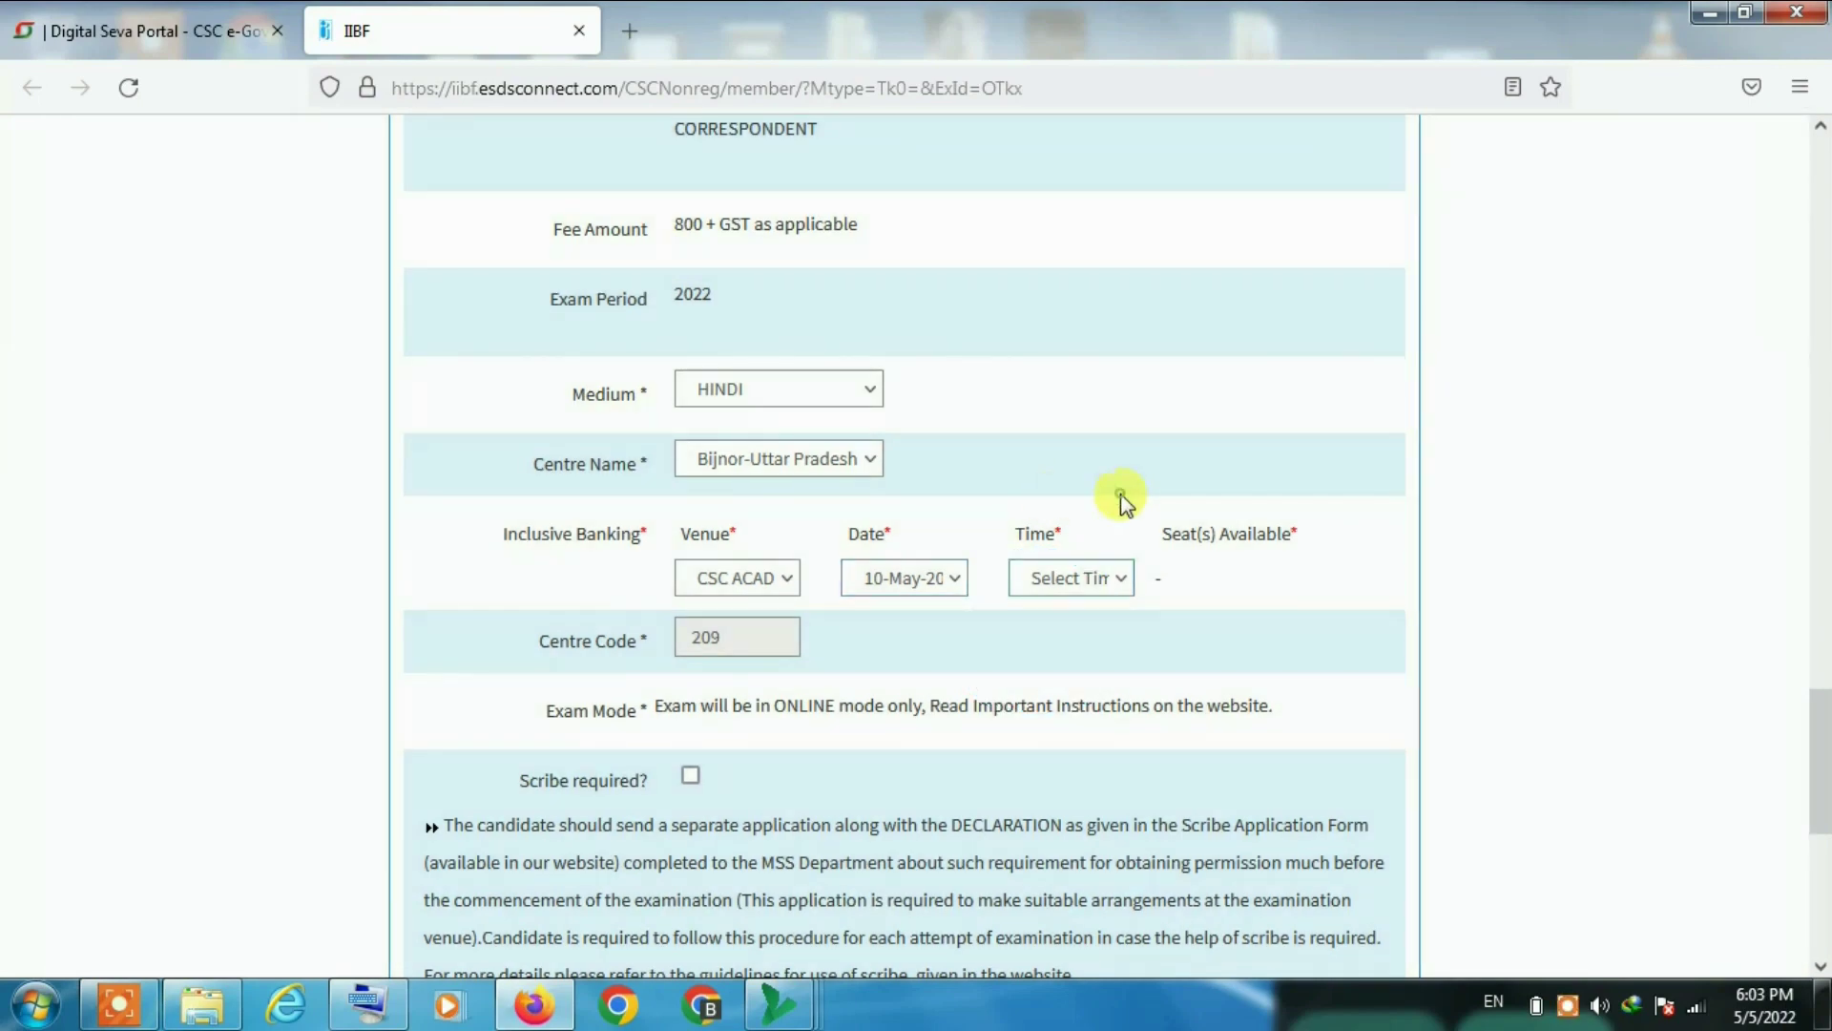
pyautogui.click(1074, 575)
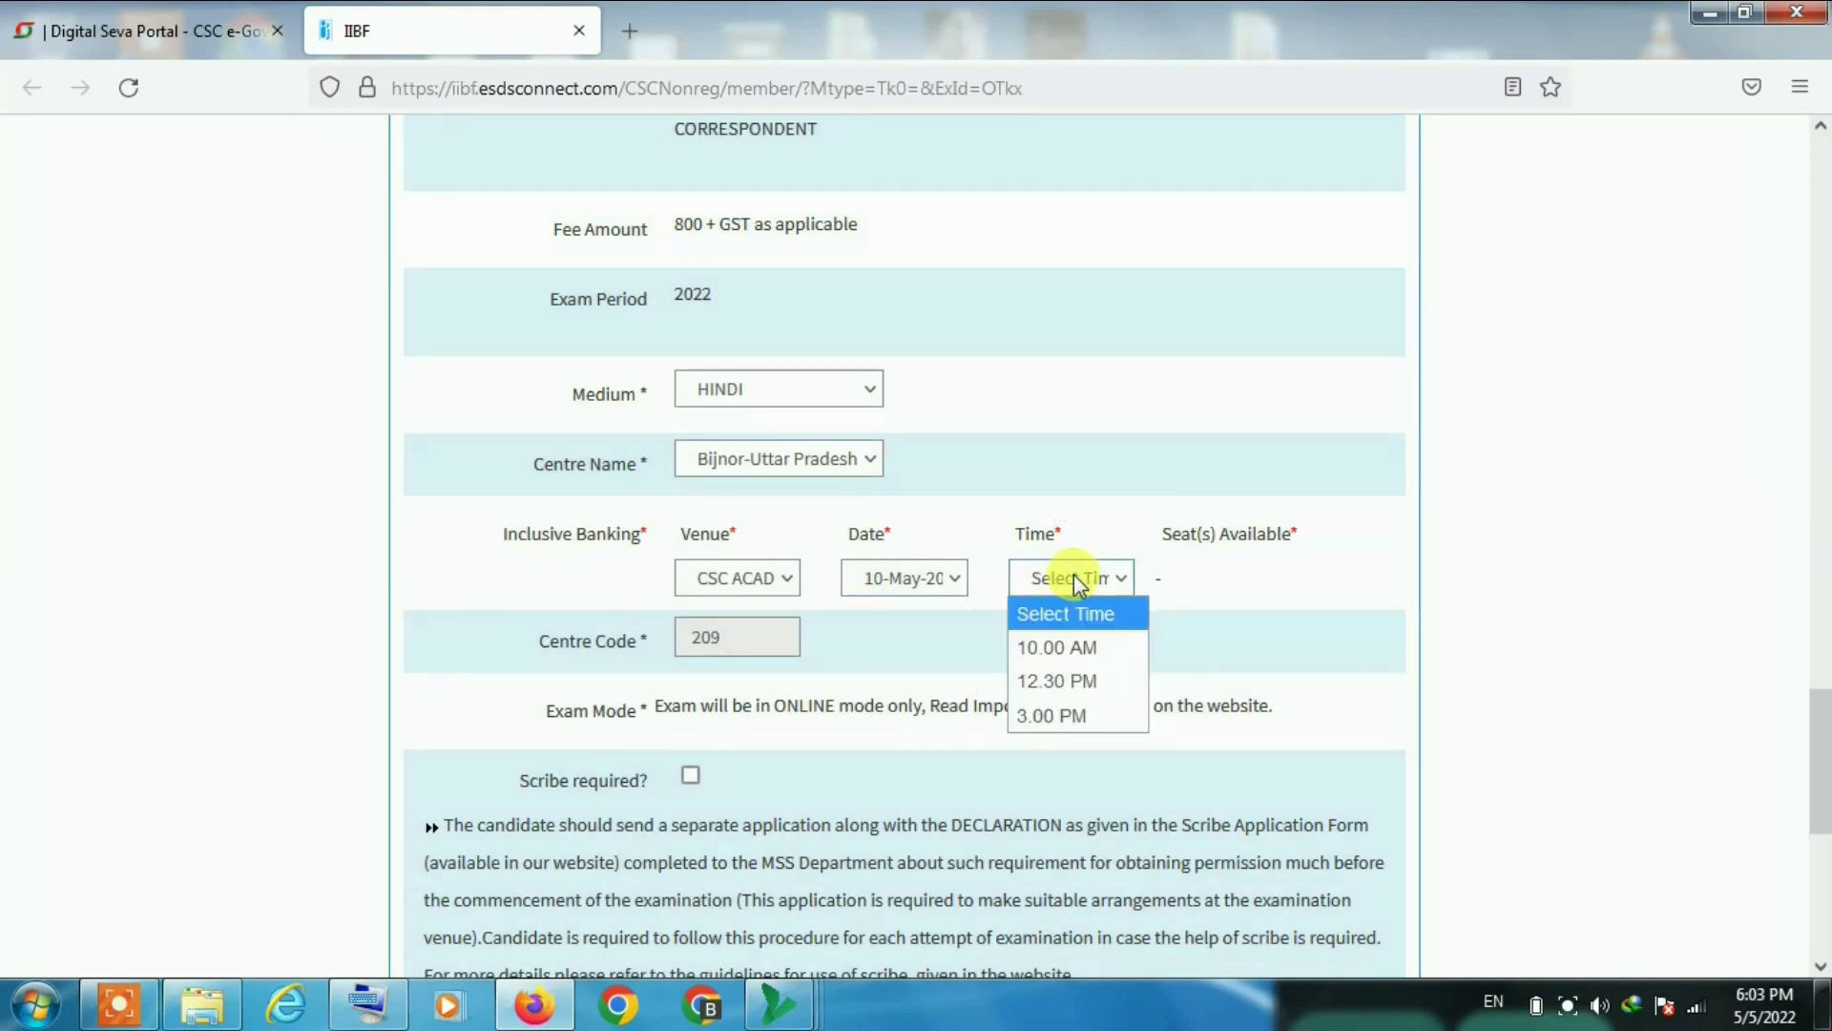
pyautogui.click(1066, 683)
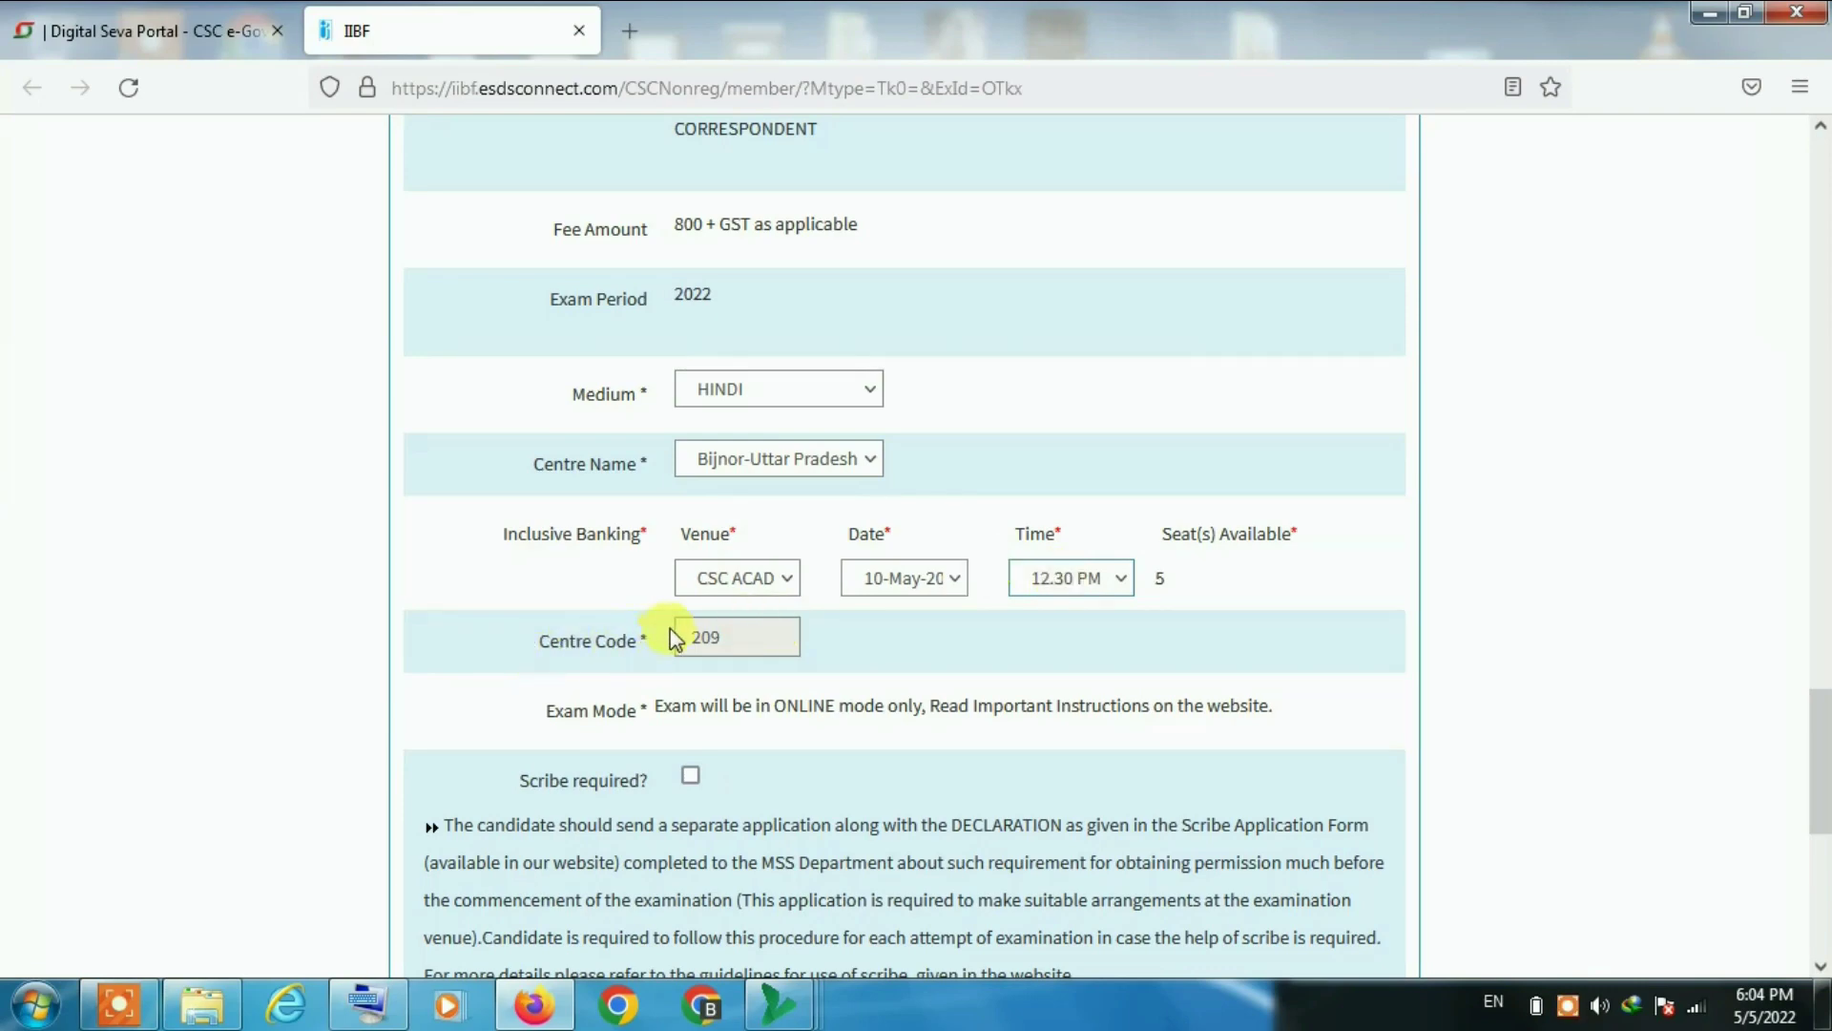
# Accept the declaration, activate the empty Security Code field and try to proceed to preview and payment
pyautogui.moveTo(1820, 703); pyautogui.dragTo(1822, 824)
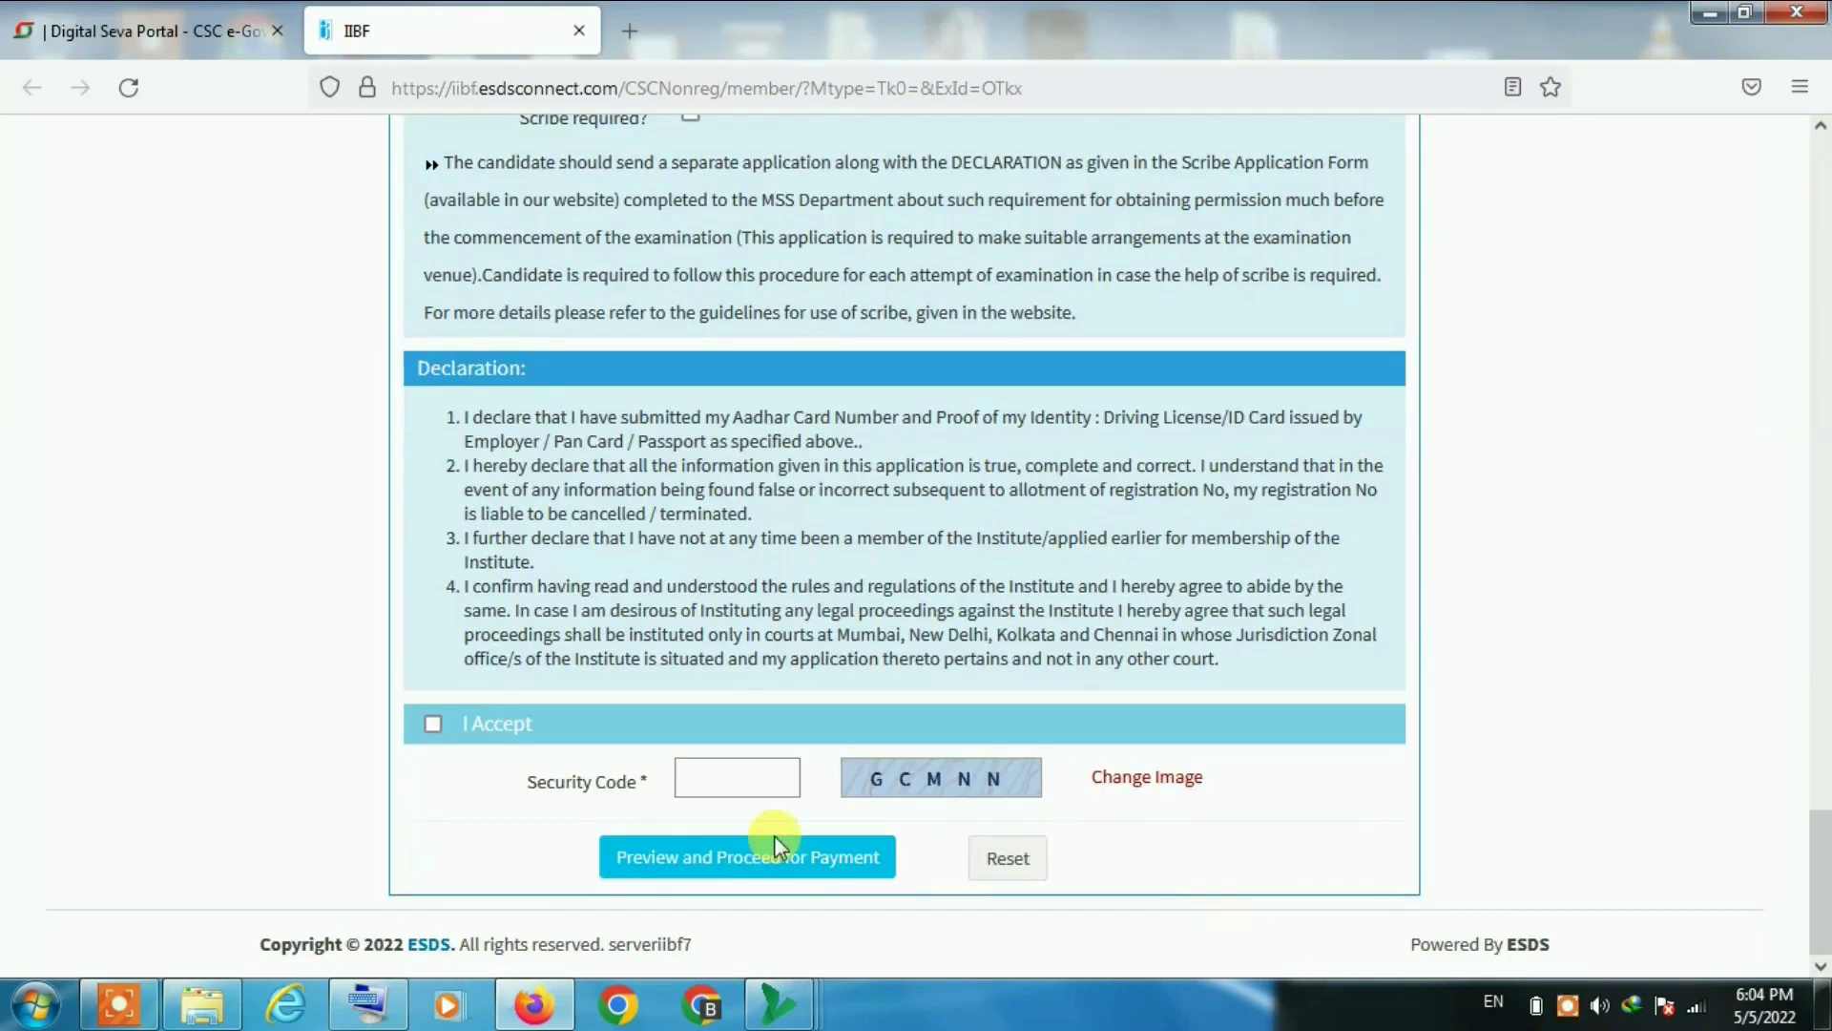
pyautogui.click(434, 722)
pyautogui.press('Tab')
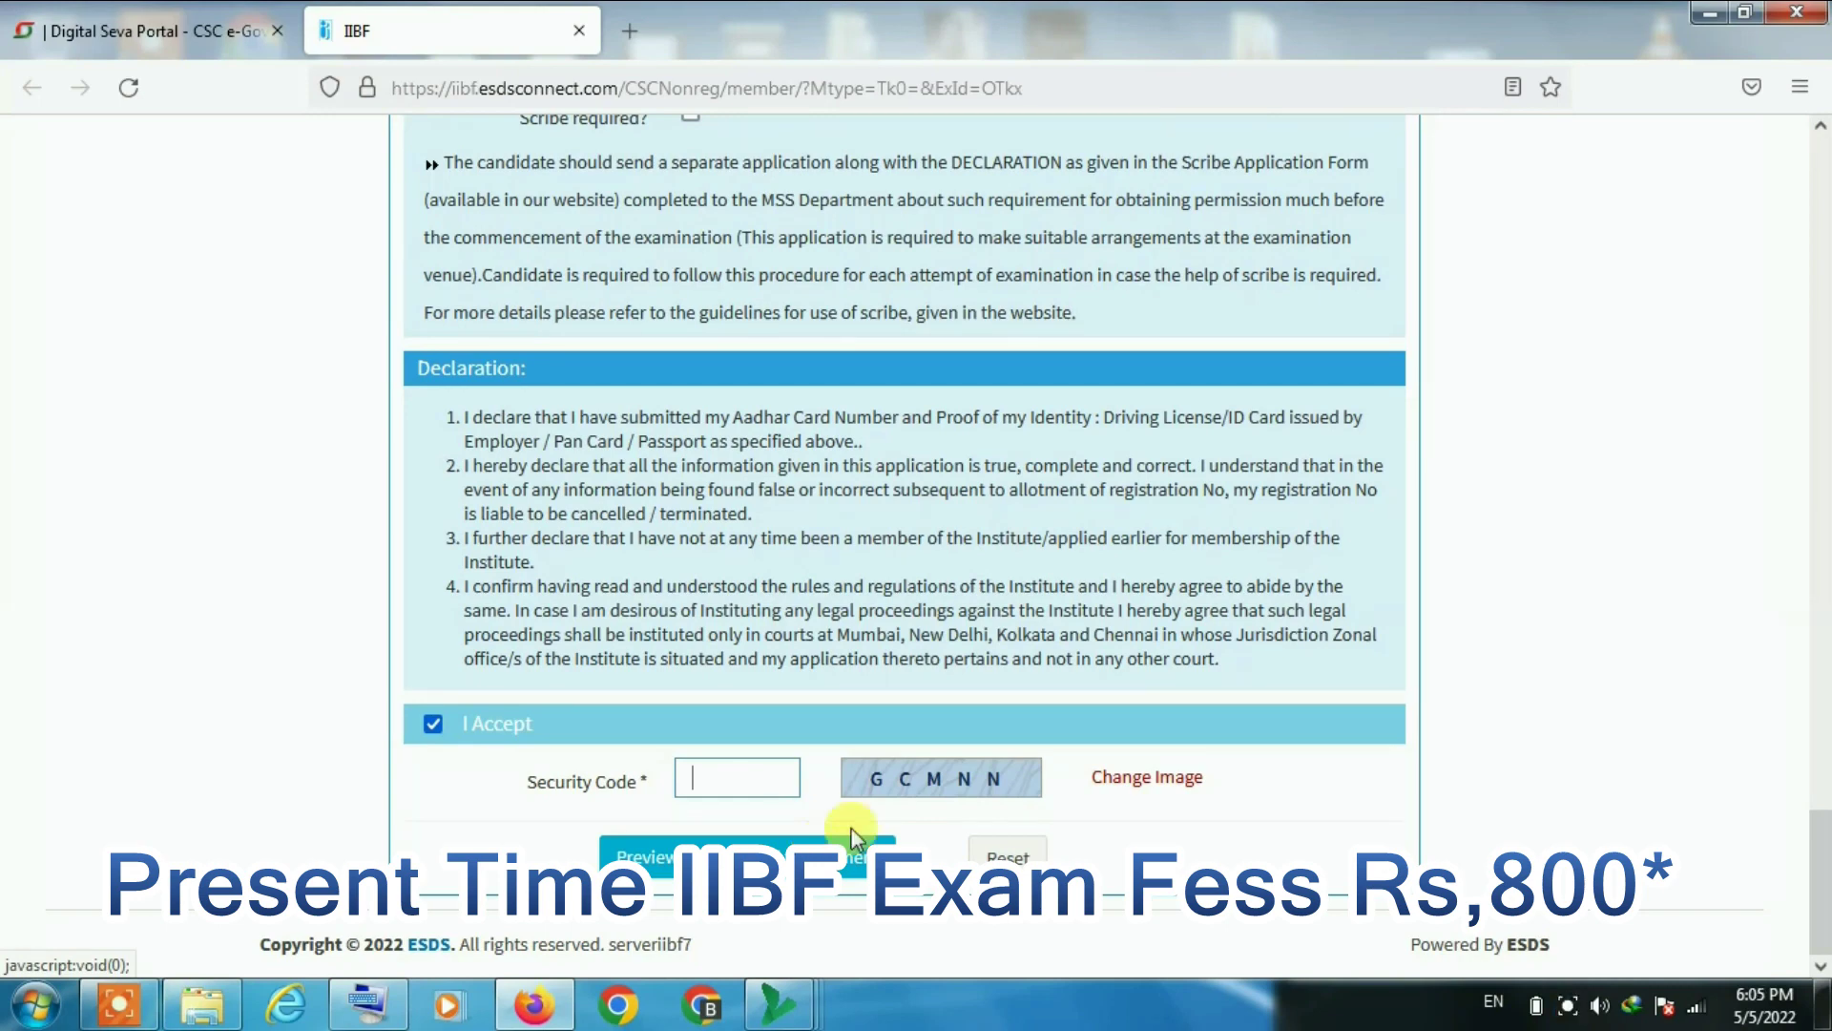
pyautogui.click(818, 845)
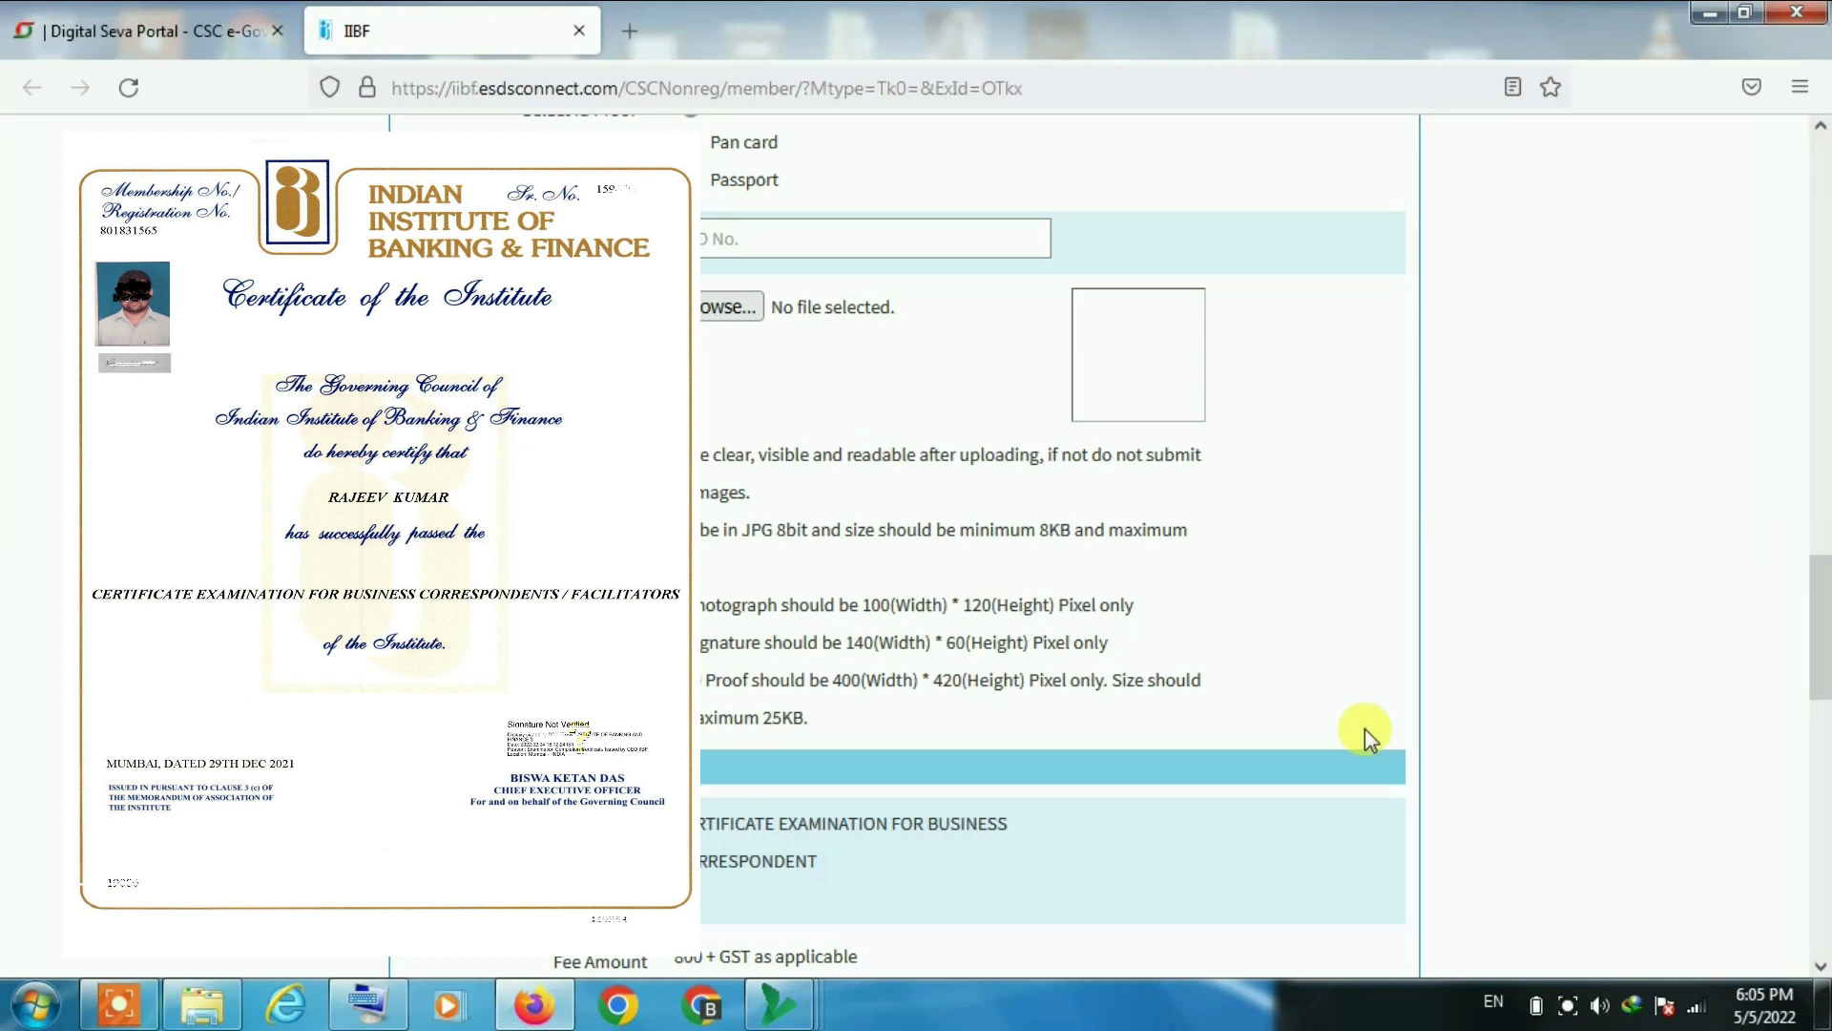
pyautogui.scroll(15, 819, 370)
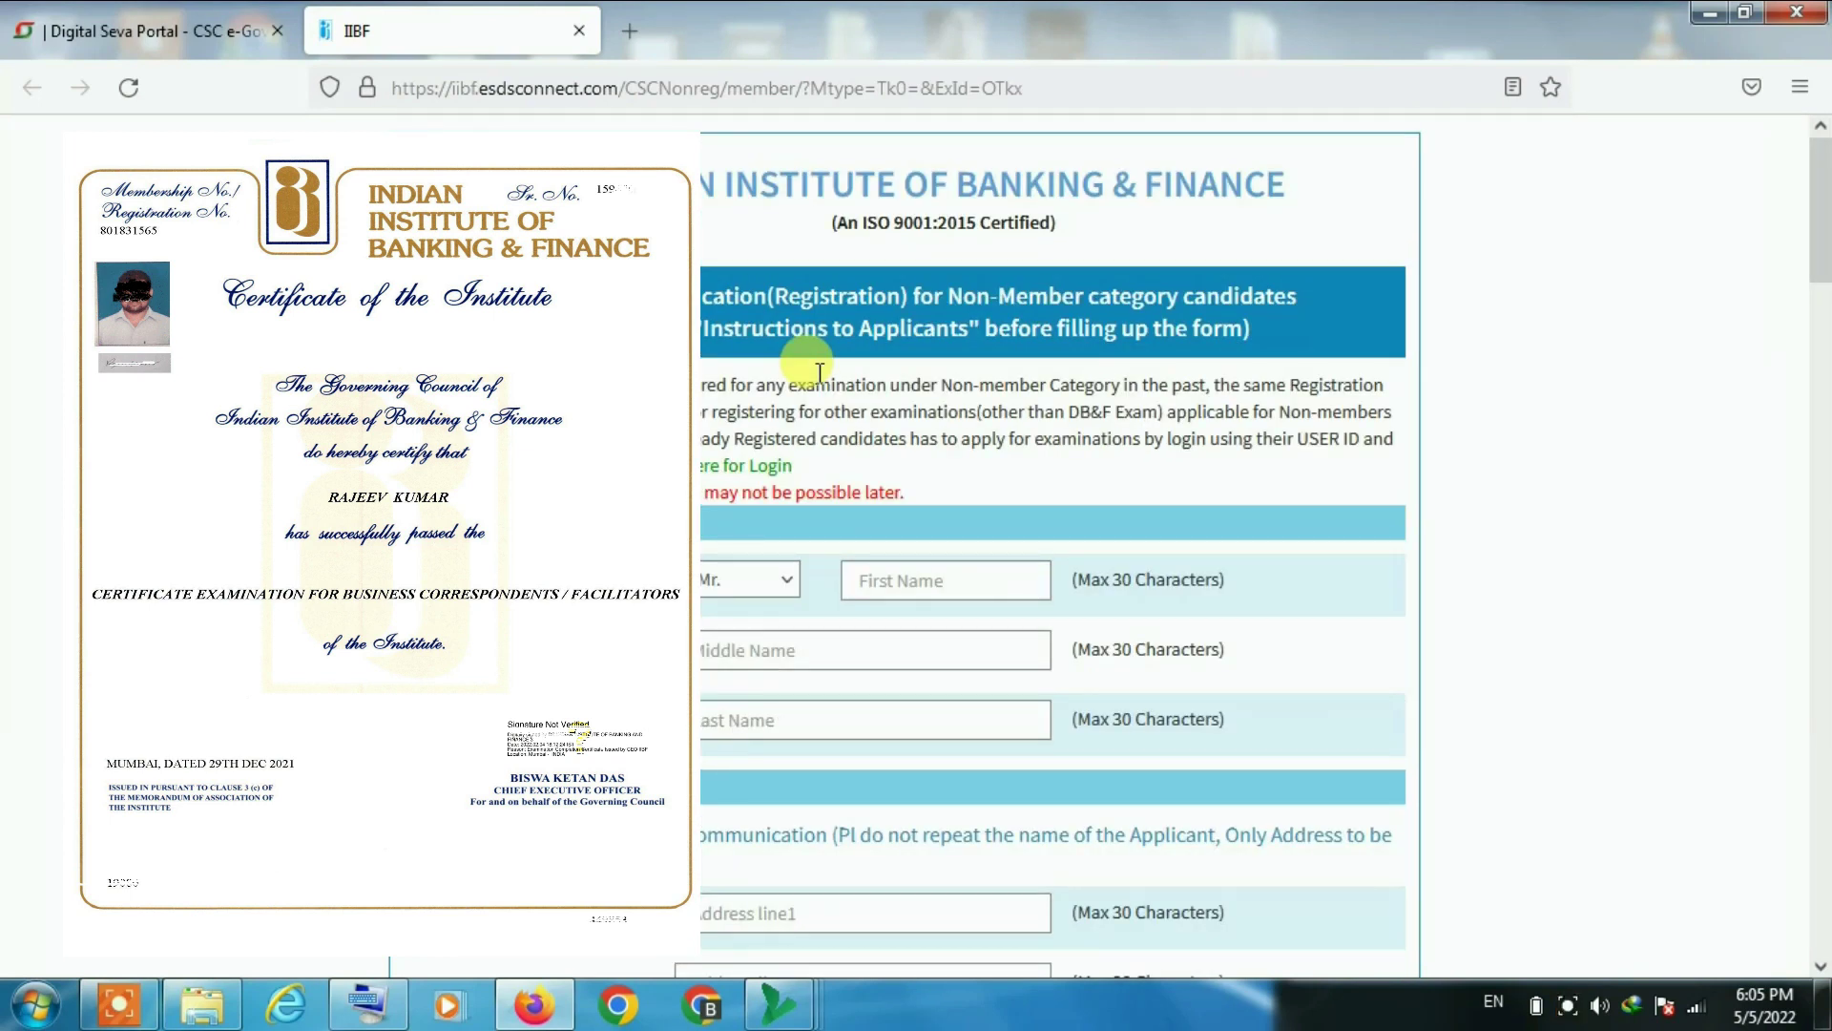